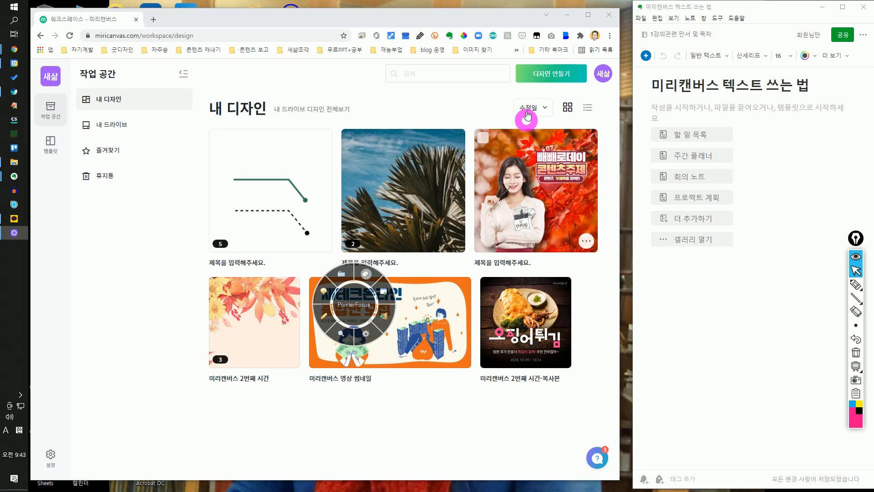
# - Create a new 1200 px × 1200 px design for an Instagram feed post (새 피드 게시물)
pyautogui.click(546, 72)
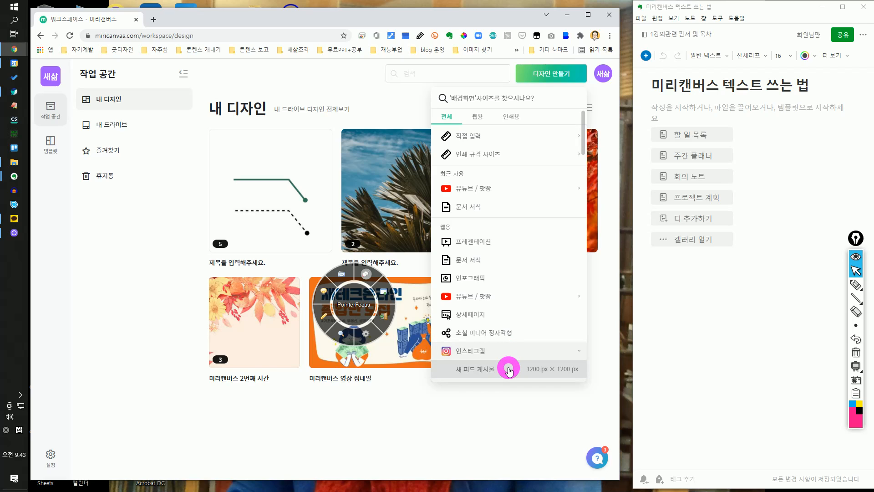
pyautogui.click(503, 364)
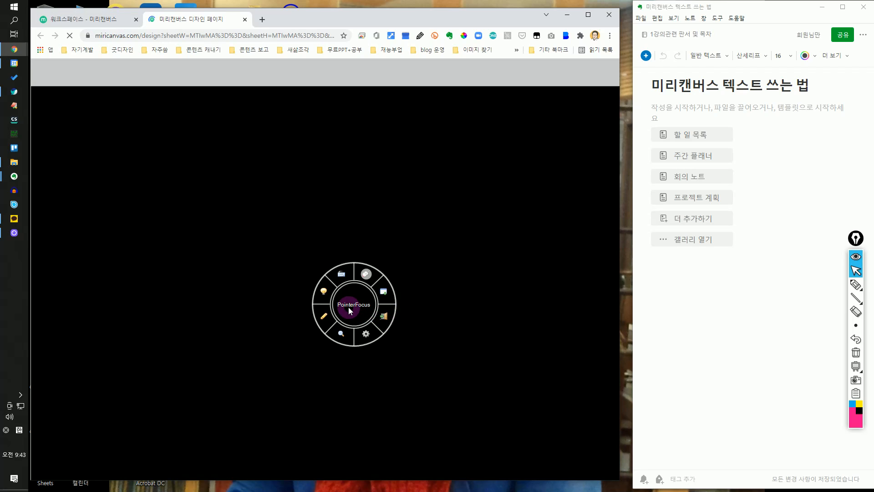
pyautogui.click(349, 307)
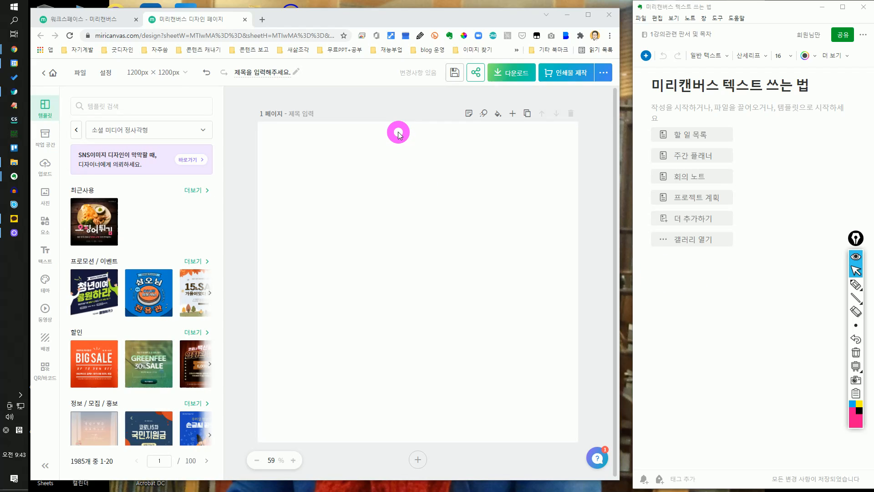
pyautogui.click(89, 19)
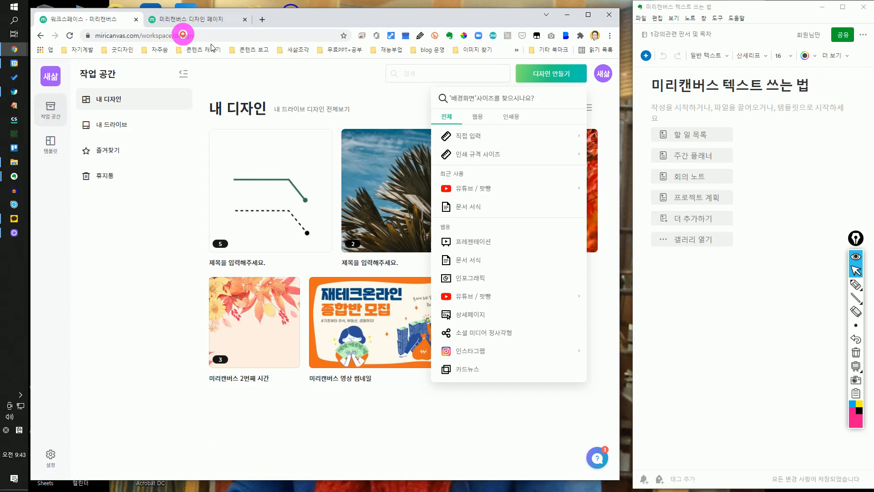
pyautogui.click(355, 73)
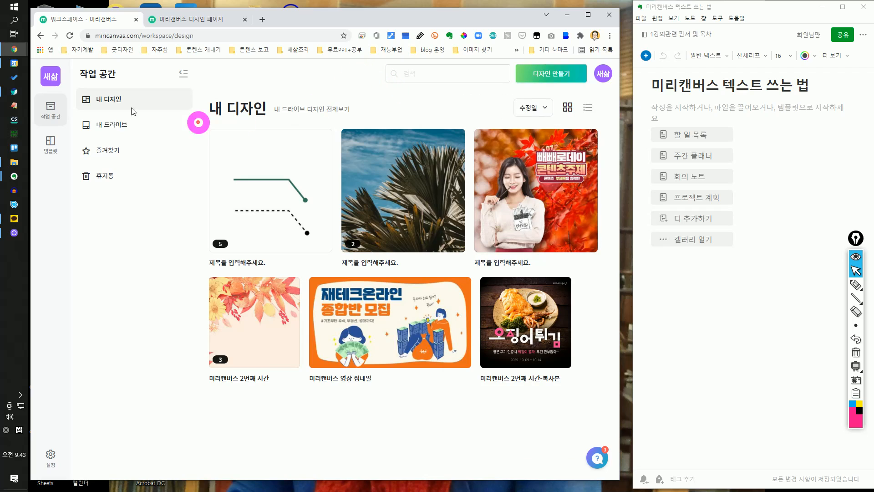
pyautogui.click(168, 23)
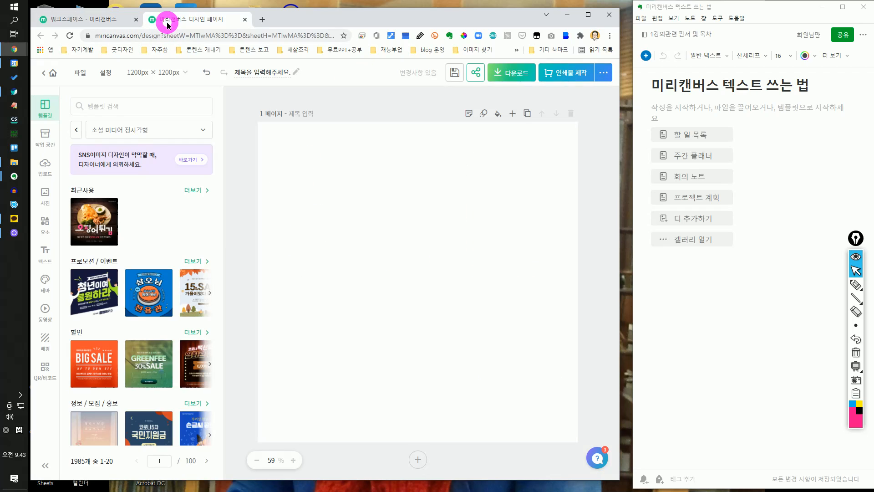
pyautogui.click(106, 19)
pyautogui.click(228, 20)
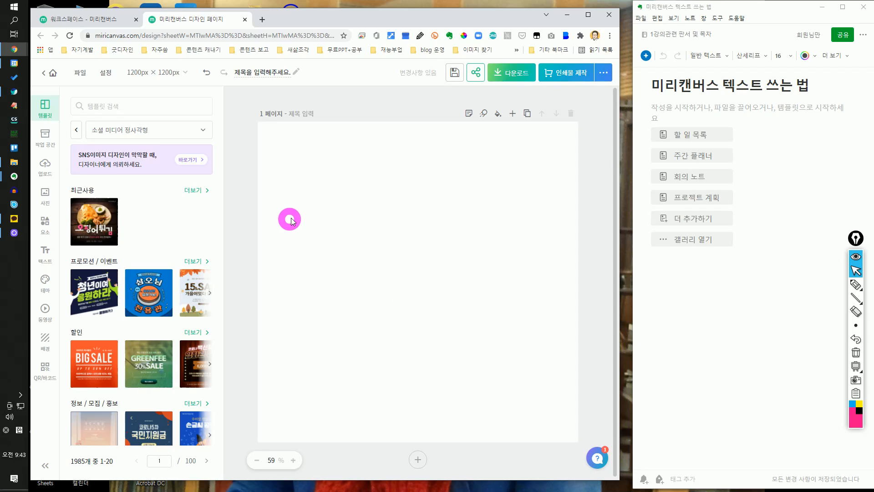
# - Mark the 사진, 요소 and 텍스트 categories with pink pen annotations and clear all the marks
pyautogui.click(856, 285)
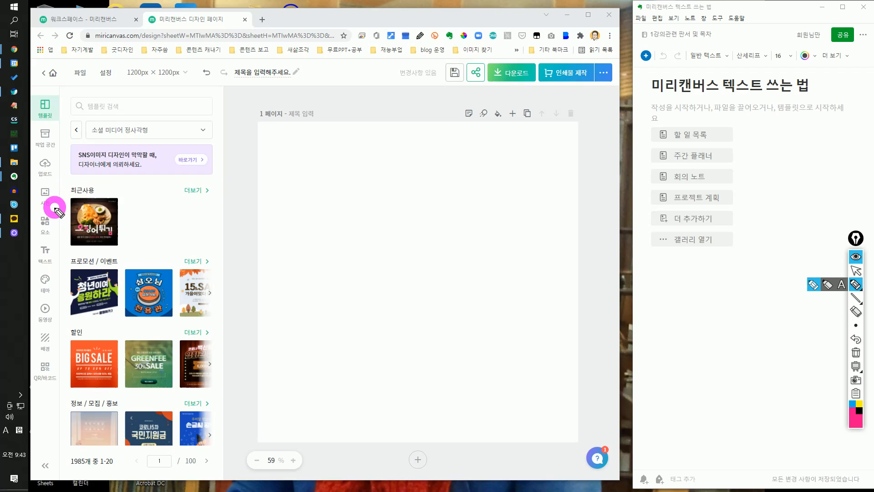
pyautogui.moveTo(55, 205)
pyautogui.mouseDown()
pyautogui.moveTo(24, 195)
pyautogui.moveTo(74, 179)
pyautogui.moveTo(35, 235)
pyautogui.moveTo(33, 219)
pyautogui.moveTo(60, 221)
pyautogui.moveTo(54, 237)
pyautogui.moveTo(98, 232)
pyautogui.mouseUp()
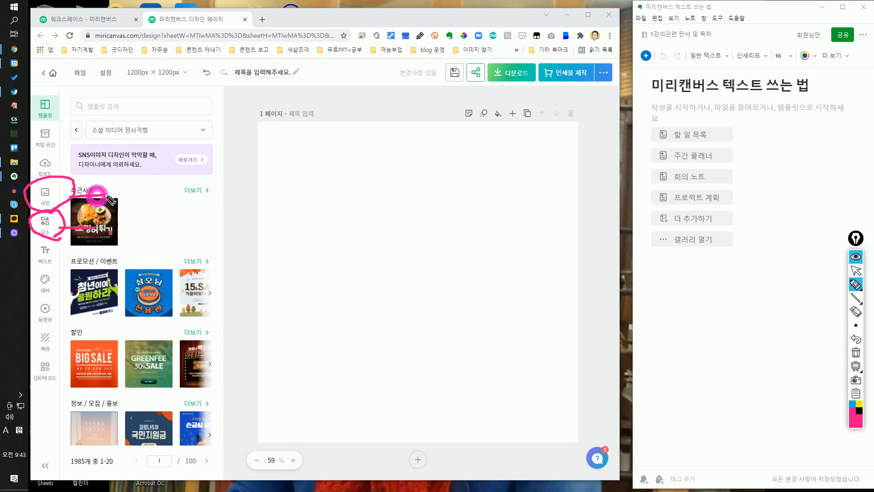
pyautogui.moveTo(63, 273)
pyautogui.mouseDown()
pyautogui.moveTo(32, 260)
pyautogui.moveTo(47, 236)
pyautogui.moveTo(53, 269)
pyautogui.moveTo(54, 262)
pyautogui.moveTo(132, 248)
pyautogui.mouseUp()
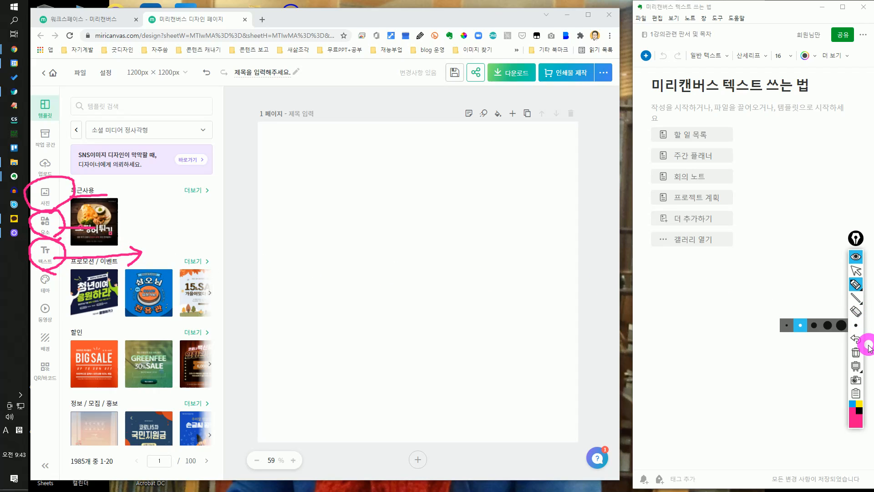
pyautogui.click(856, 352)
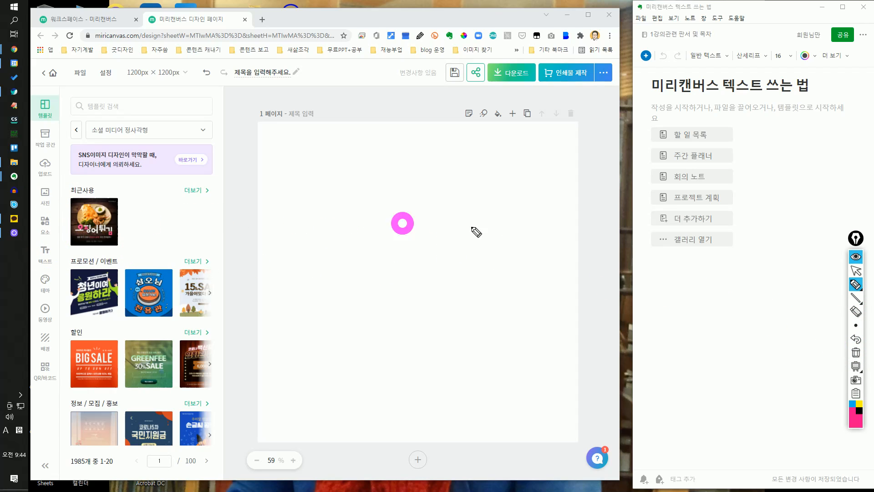
pyautogui.click(856, 271)
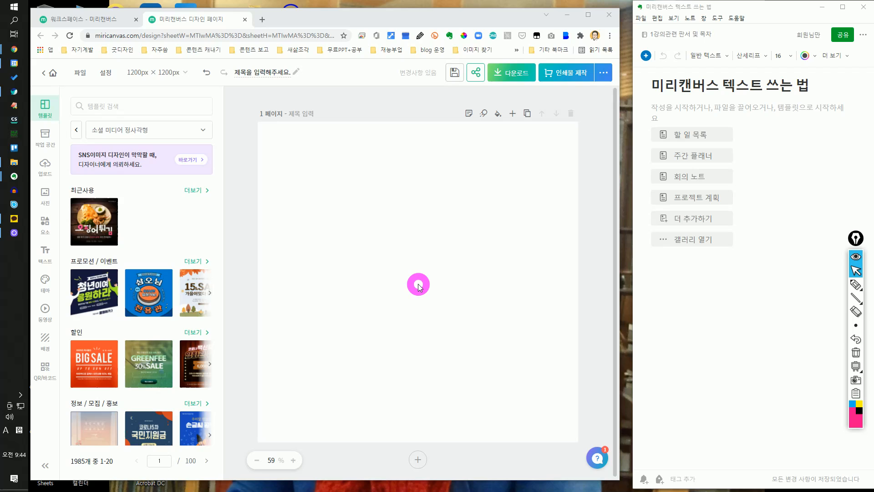
# - Fill the blank page's background with the light green #AFD485 from the basic palette
pyautogui.click(498, 113)
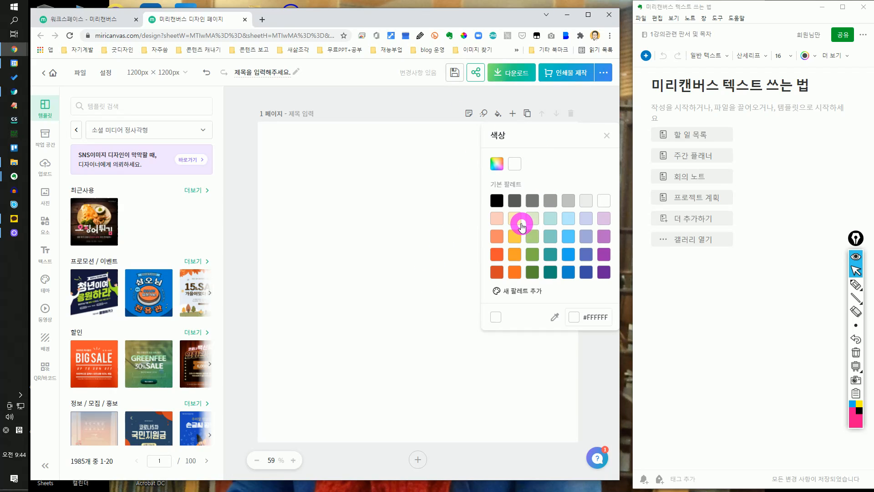
pyautogui.click(535, 219)
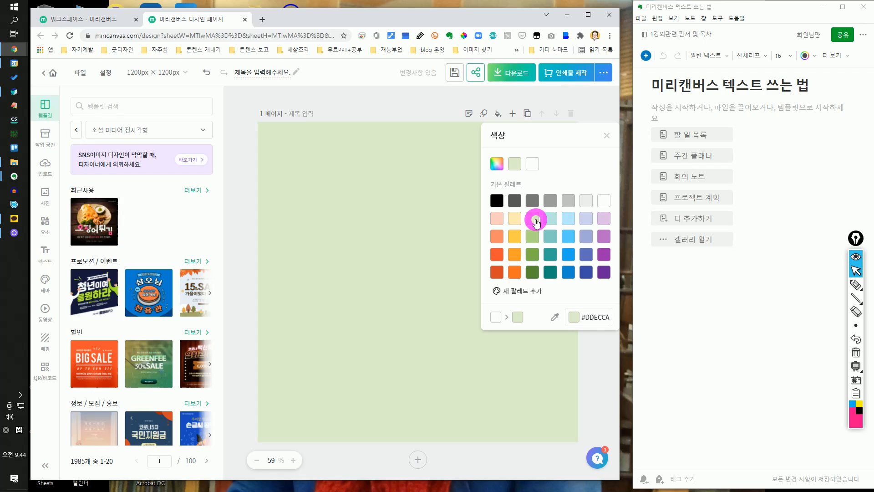
pyautogui.click(536, 236)
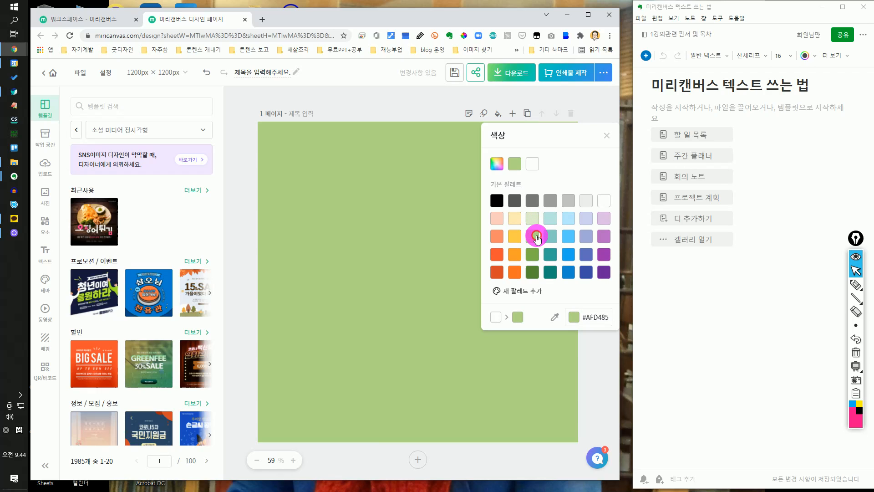
pyautogui.click(568, 98)
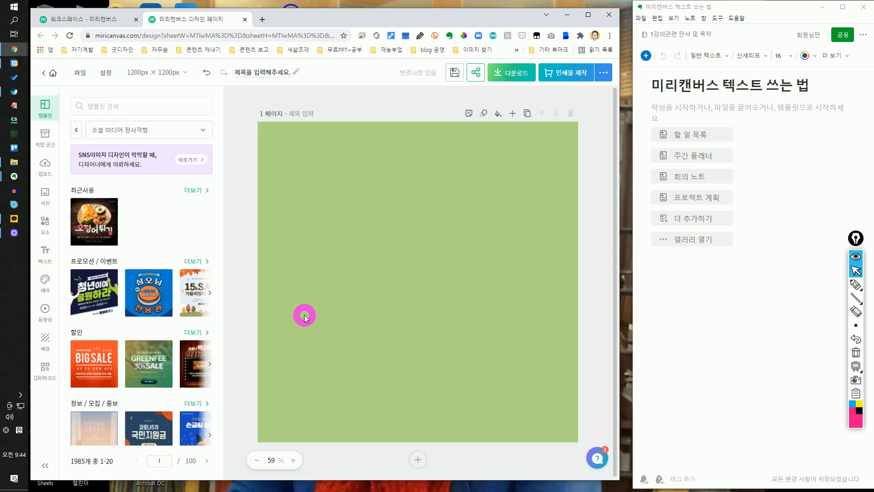
# - Open the text resources, mark the 조합, 스타일 and 특수문자 categories with the annotation pen, and clear the marks
pyautogui.click(47, 253)
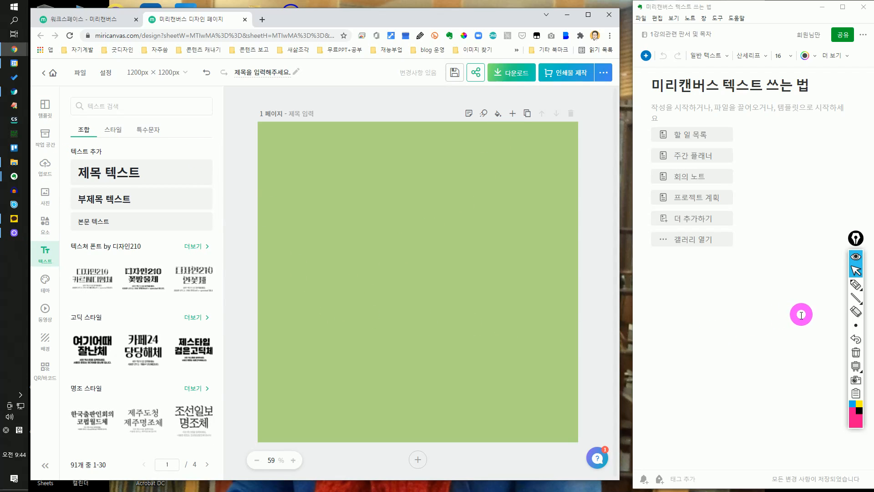
pyautogui.click(856, 284)
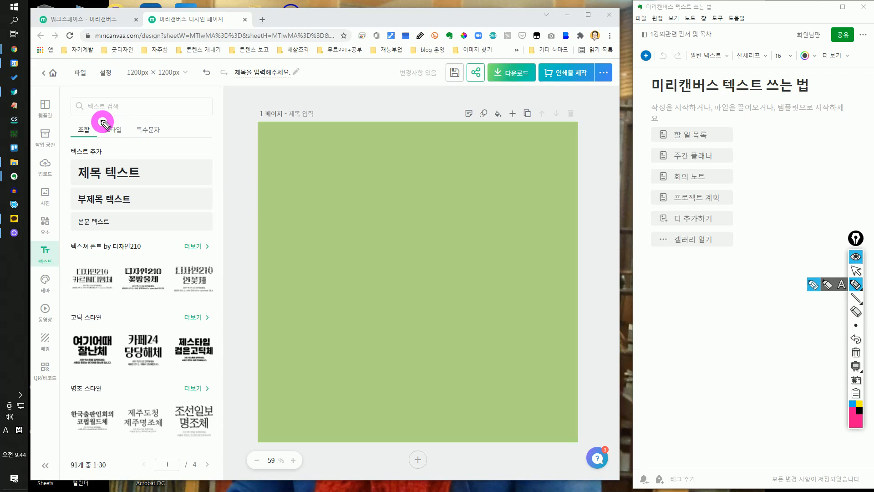
pyautogui.moveTo(117, 120); pyautogui.dragTo(174, 122)
pyautogui.moveTo(175, 188)
pyautogui.mouseDown()
pyautogui.moveTo(177, 245)
pyautogui.moveTo(170, 248)
pyautogui.moveTo(190, 246)
pyautogui.mouseUp()
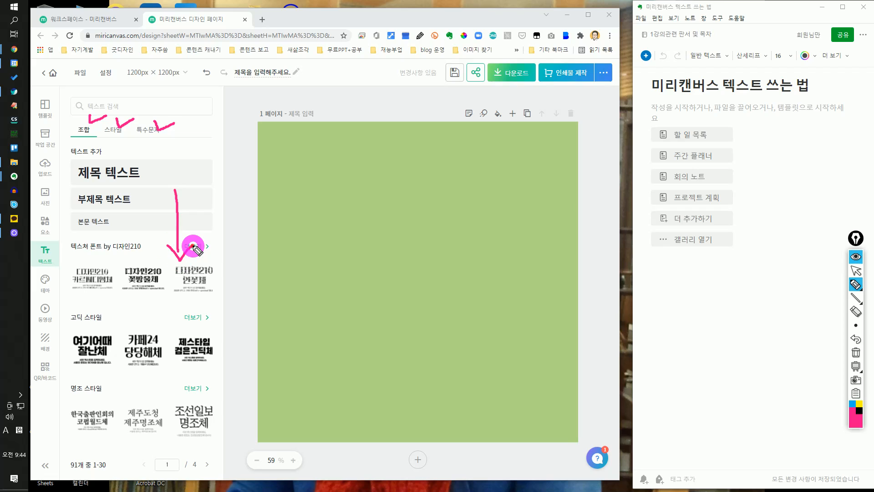
pyautogui.click(858, 273)
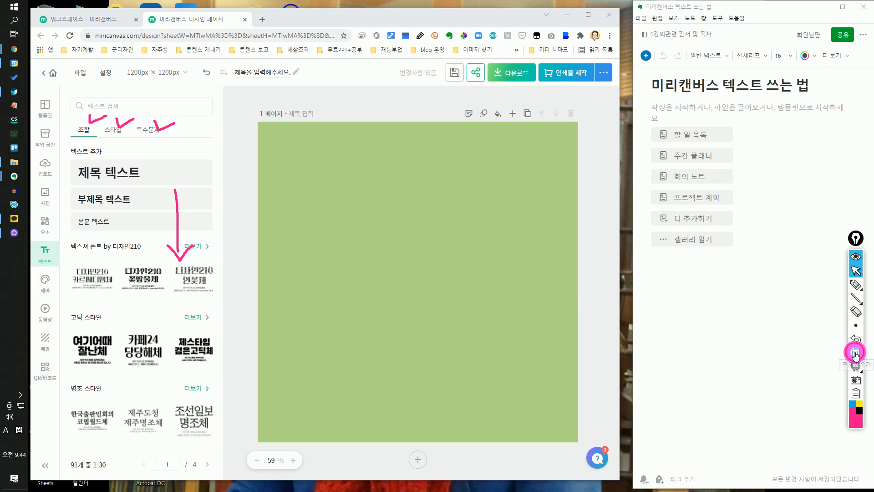
pyautogui.click(856, 353)
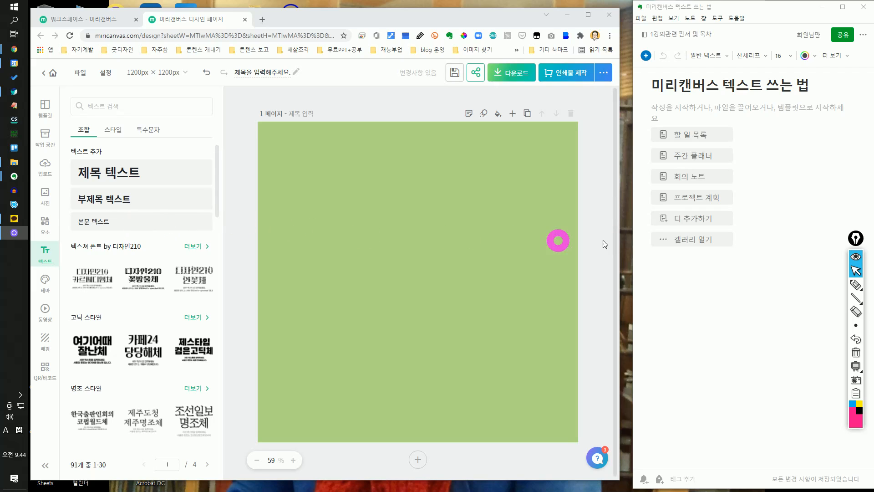
# - Circle and tick the 제목, 부제목 and 본문 text presets with the annotation pen and clear the marks
pyautogui.click(857, 289)
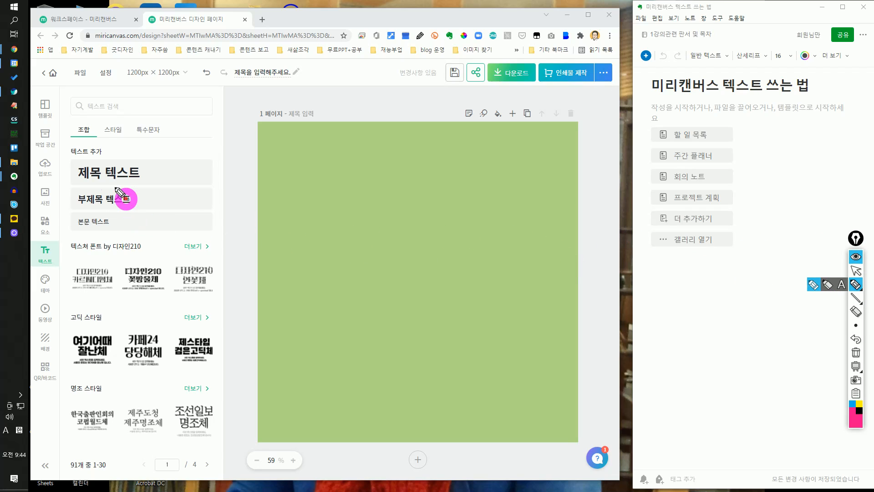
pyautogui.moveTo(62, 145)
pyautogui.mouseDown()
pyautogui.moveTo(53, 195)
pyautogui.moveTo(63, 229)
pyautogui.moveTo(170, 243)
pyautogui.moveTo(233, 231)
pyautogui.moveTo(237, 189)
pyautogui.moveTo(211, 150)
pyautogui.moveTo(59, 146)
pyautogui.mouseUp()
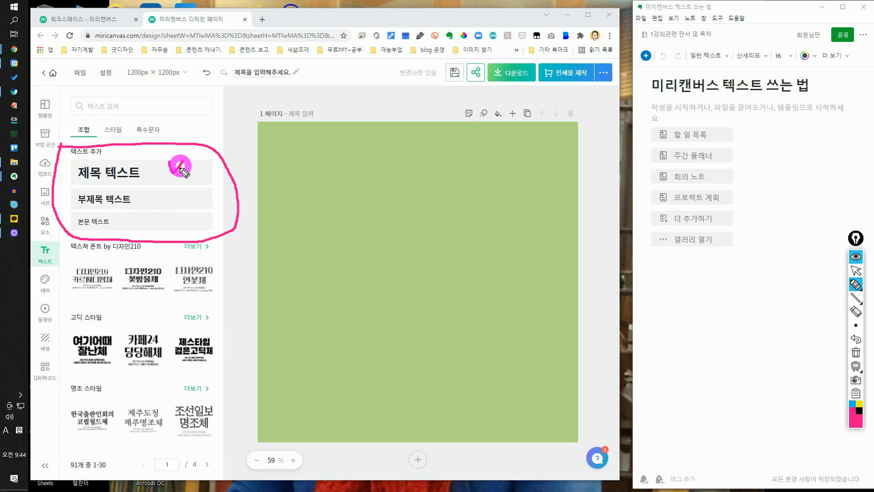
pyautogui.moveTo(180, 166); pyautogui.dragTo(184, 159)
pyautogui.moveTo(170, 195)
pyautogui.mouseDown()
pyautogui.moveTo(190, 192)
pyautogui.moveTo(177, 227)
pyautogui.moveTo(192, 215)
pyautogui.mouseUp()
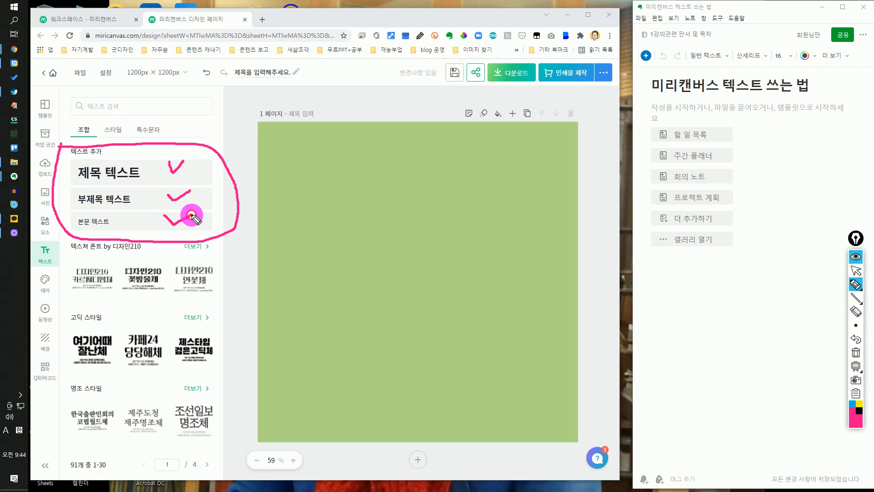
pyautogui.click(854, 271)
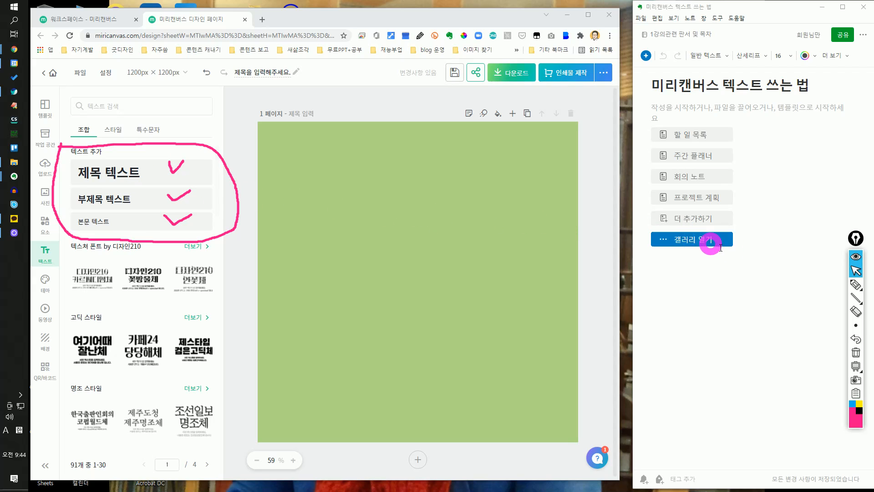
pyautogui.click(855, 353)
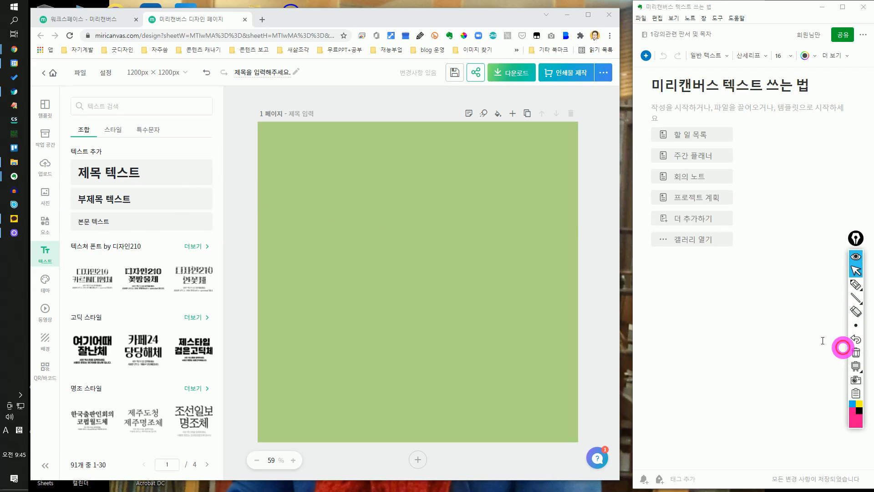
# - Add a 제목 텍스트 title box to the page and move it up near the page's upper edge
pyautogui.moveTo(869, 299)
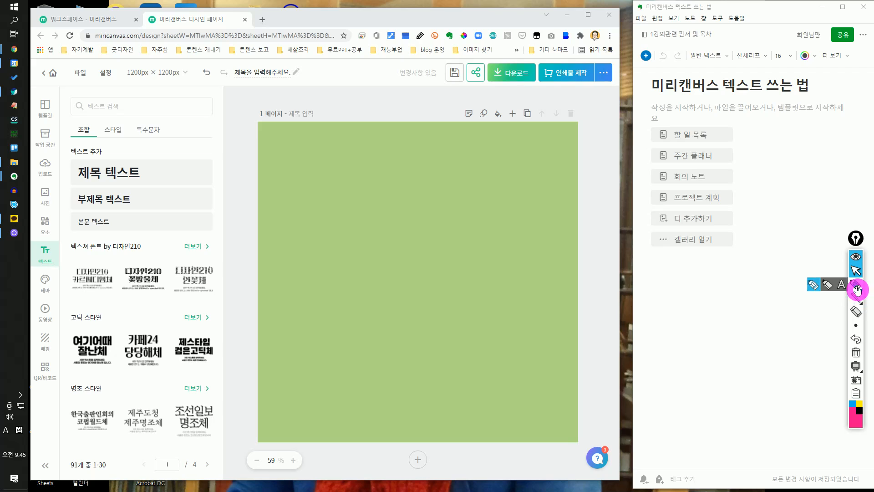
pyautogui.click(101, 178)
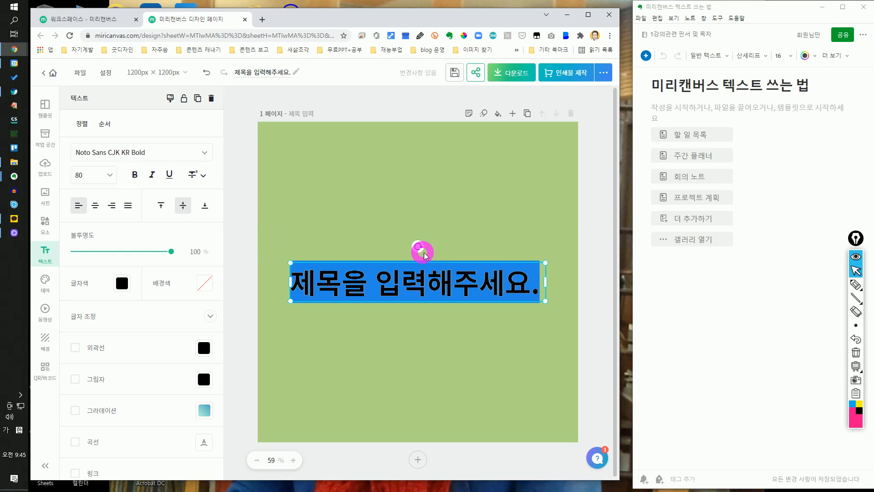
pyautogui.click(242, 100)
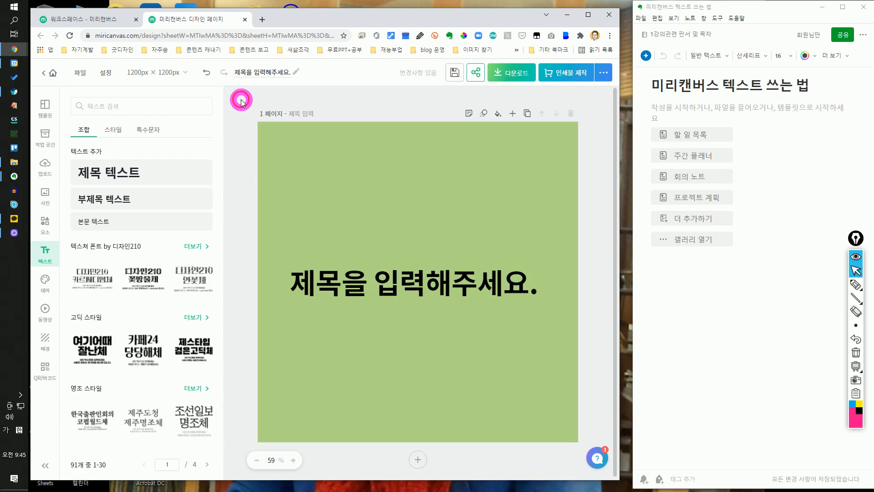
pyautogui.click(448, 289)
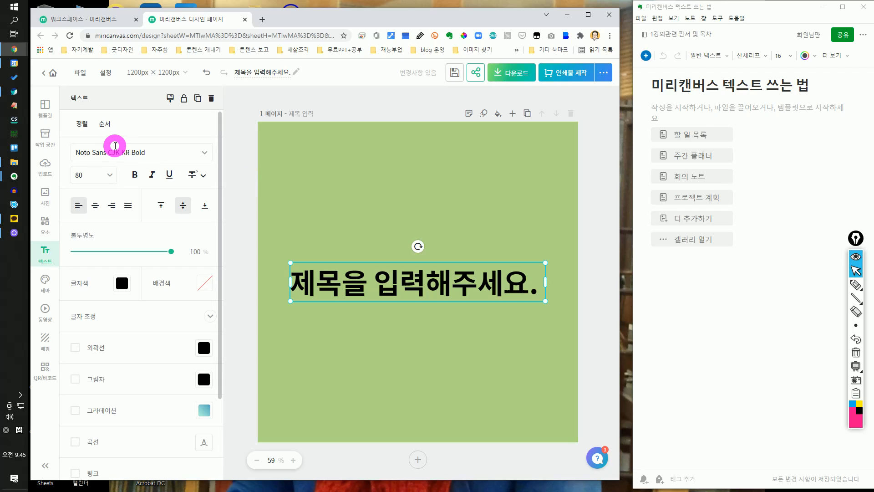
pyautogui.click(245, 180)
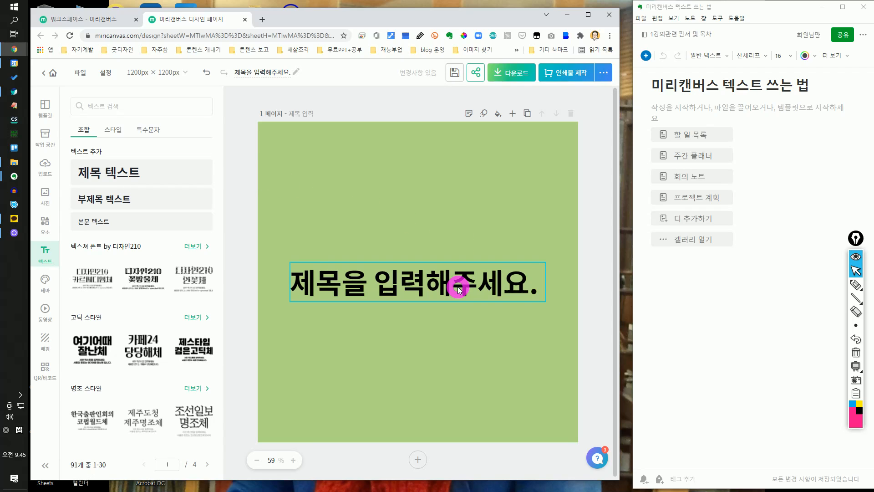
pyautogui.moveTo(391, 267); pyautogui.dragTo(395, 163)
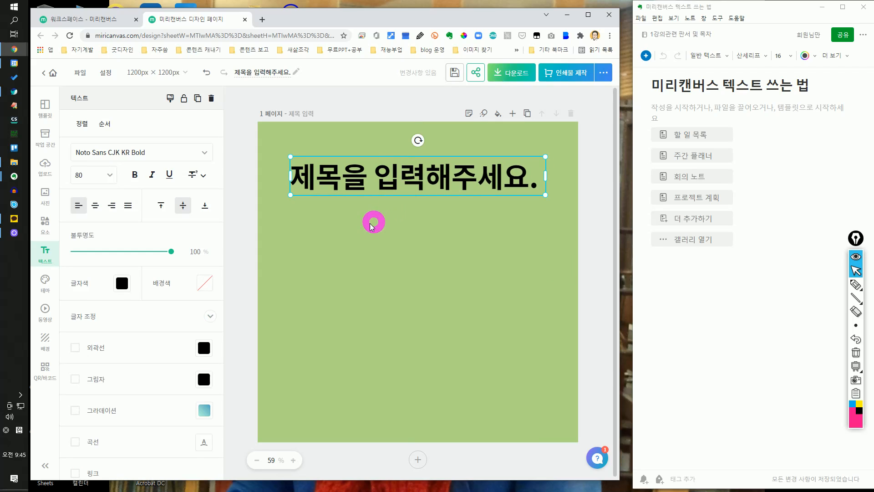
pyautogui.click(243, 207)
# - Add a 부제목 텍스트 subtitle box to the page and move it up slightly, below the title
pyautogui.click(106, 200)
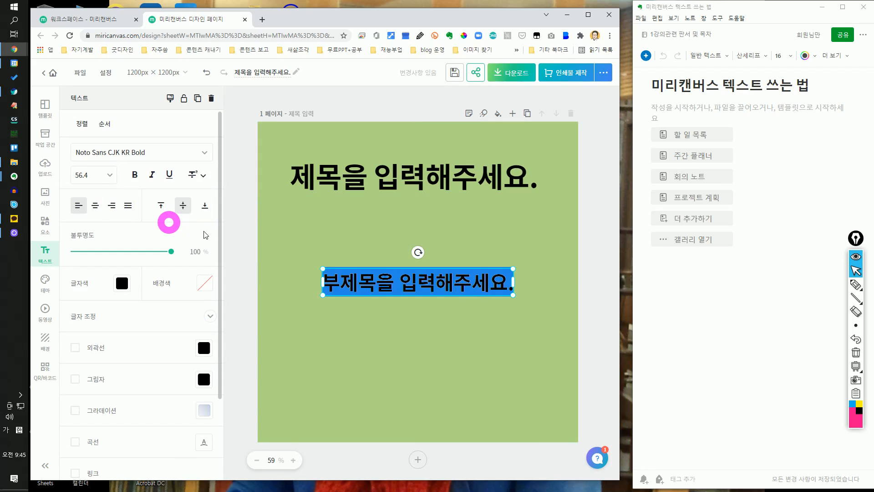
pyautogui.click(440, 246)
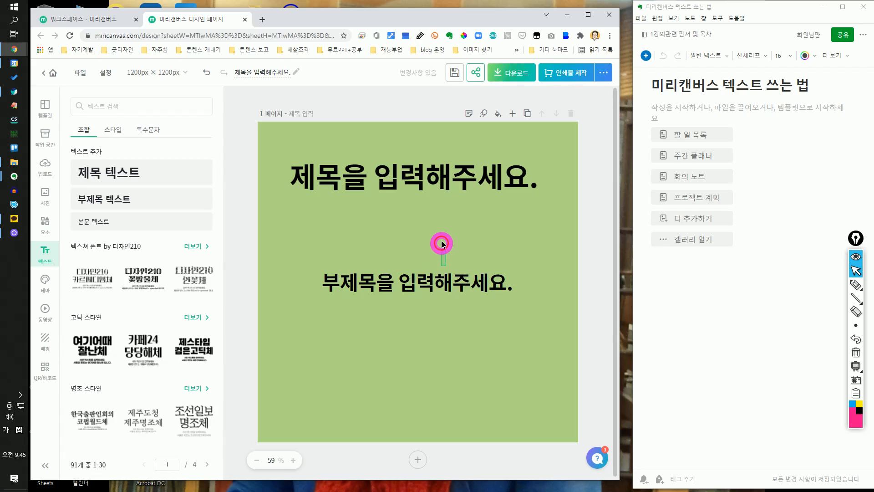
pyautogui.click(423, 278)
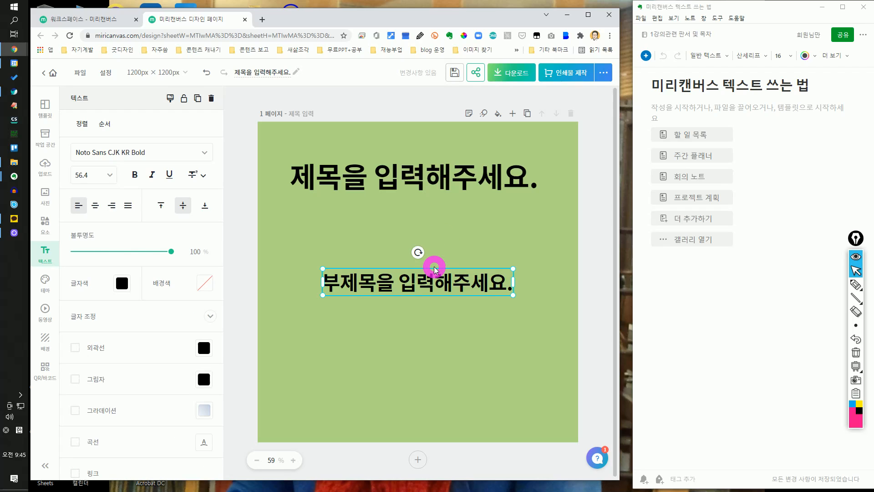
pyautogui.click(431, 244)
pyautogui.click(441, 269)
pyautogui.moveTo(441, 269); pyautogui.dragTo(442, 244)
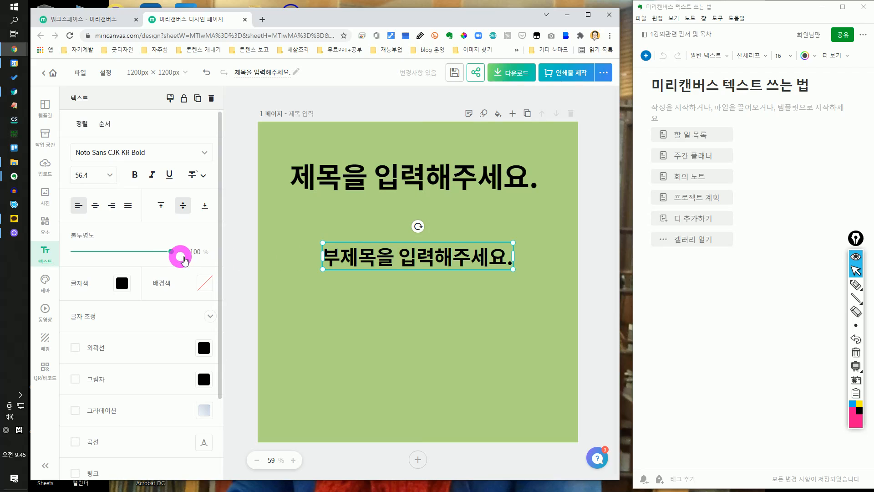
pyautogui.click(232, 229)
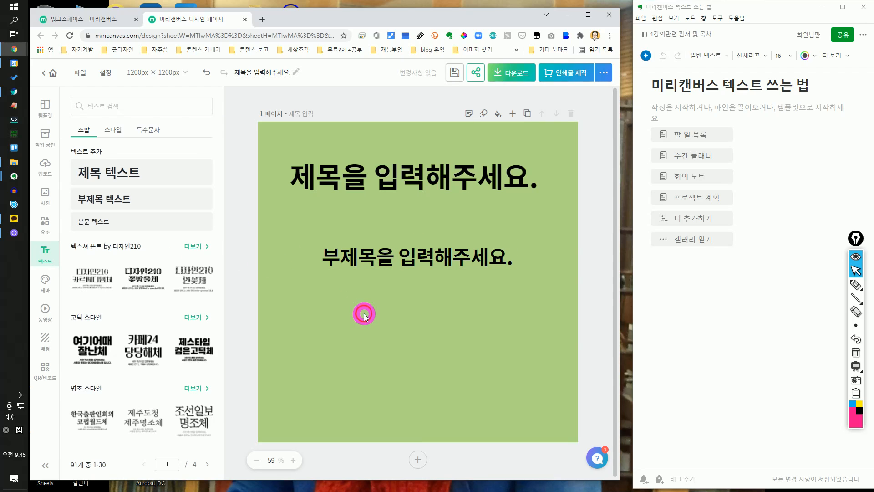
# - Add a 본문 텍스트 body text box and move it down so it sits clear below the subtitle
pyautogui.click(111, 222)
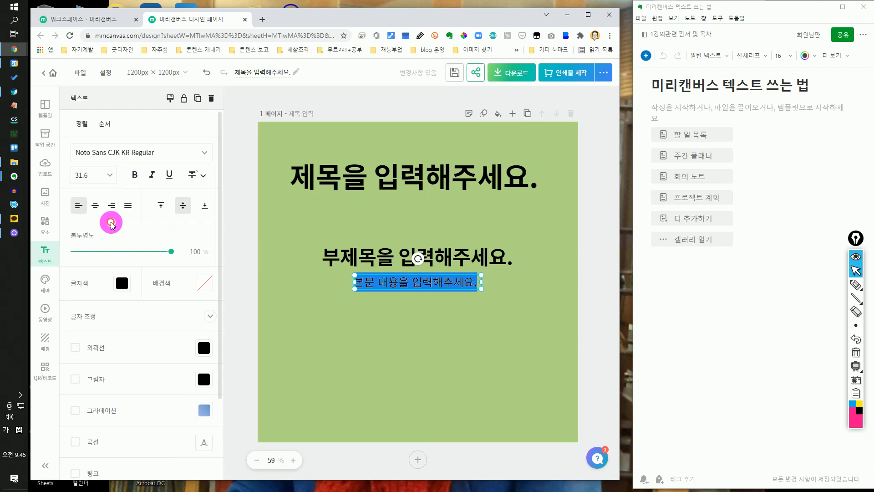
pyautogui.click(440, 327)
pyautogui.moveTo(428, 285); pyautogui.dragTo(425, 322)
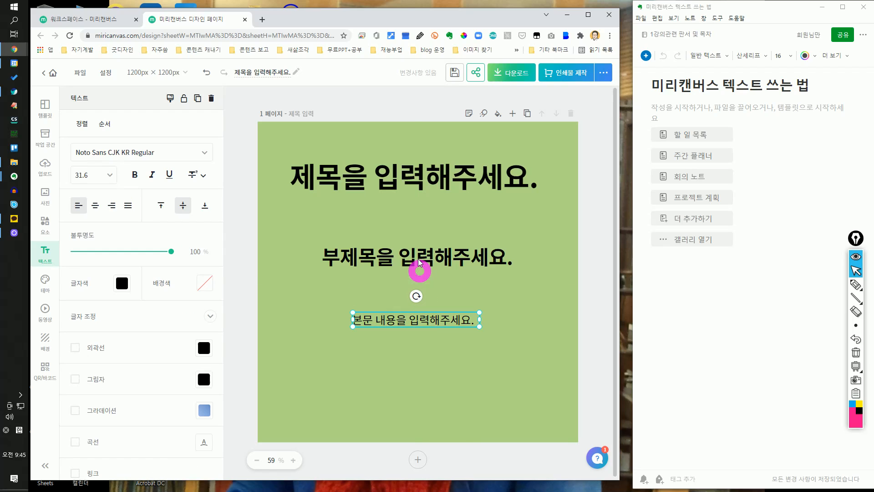
# - Select the title, subtitle and body text boxes in turn to compare their font and size properties
pyautogui.click(350, 181)
pyautogui.click(390, 255)
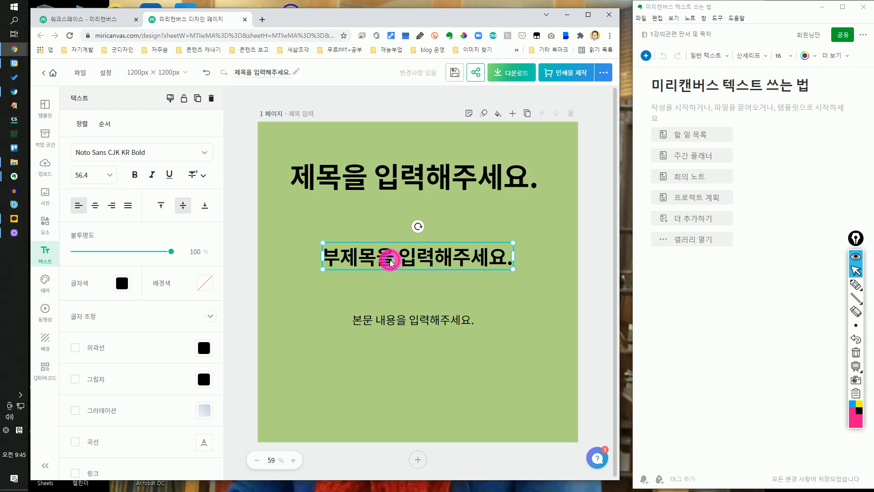
pyautogui.click(425, 324)
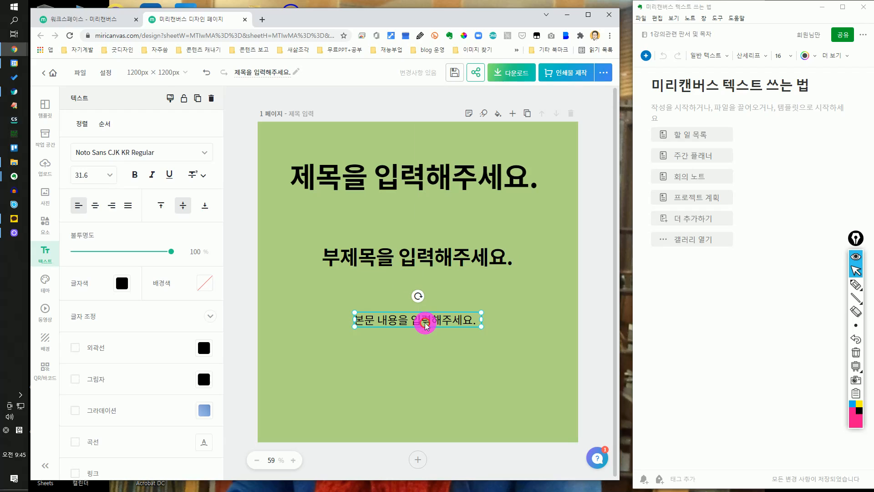
pyautogui.click(246, 137)
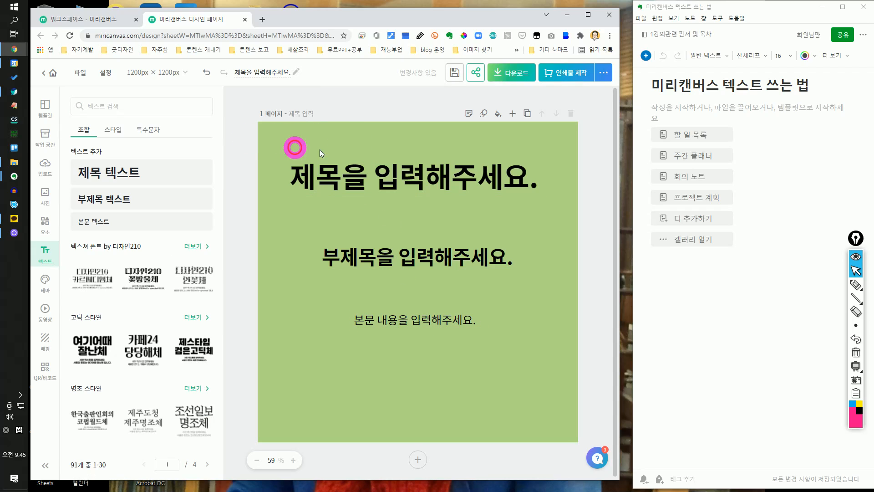
pyautogui.click(387, 177)
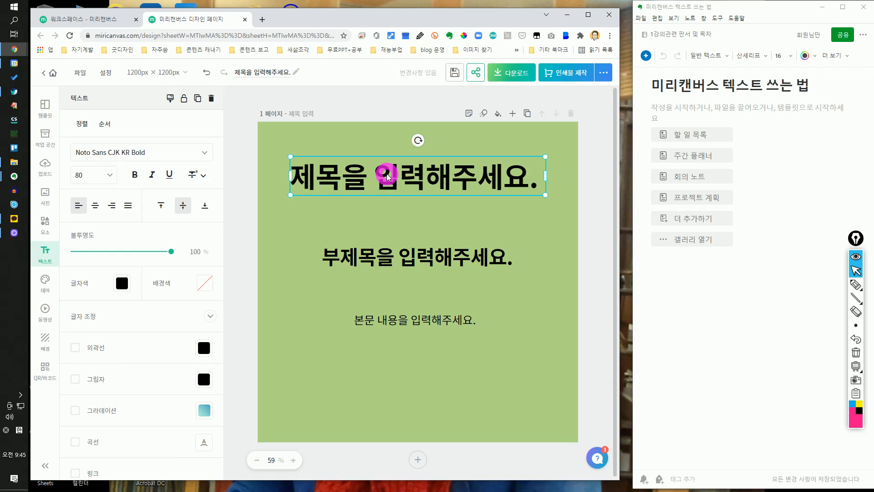
pyautogui.click(410, 255)
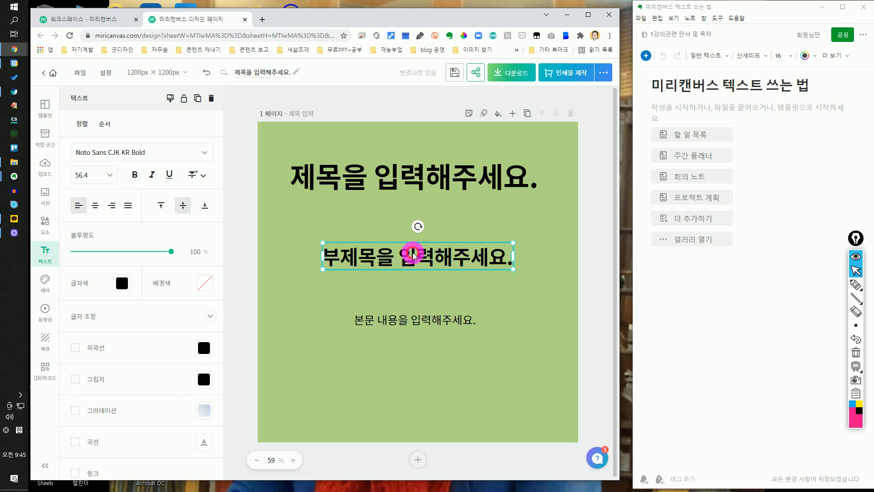
pyautogui.click(408, 320)
pyautogui.click(384, 185)
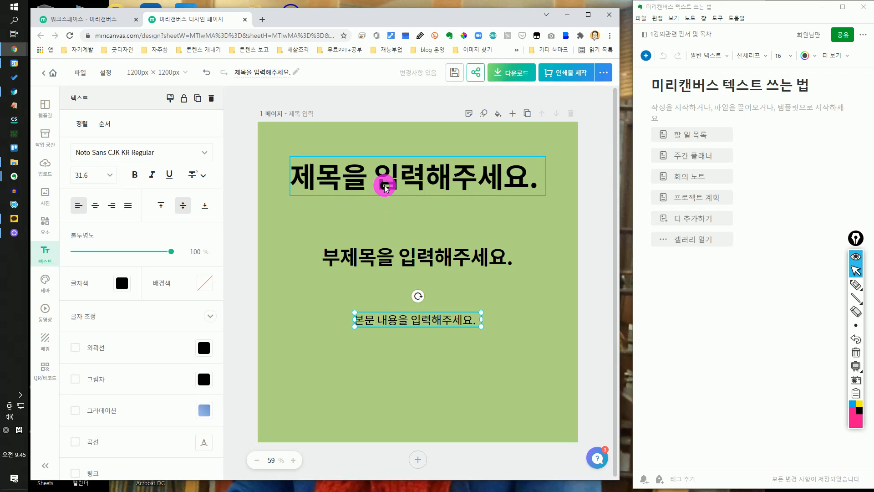
pyautogui.click(413, 255)
pyautogui.click(429, 321)
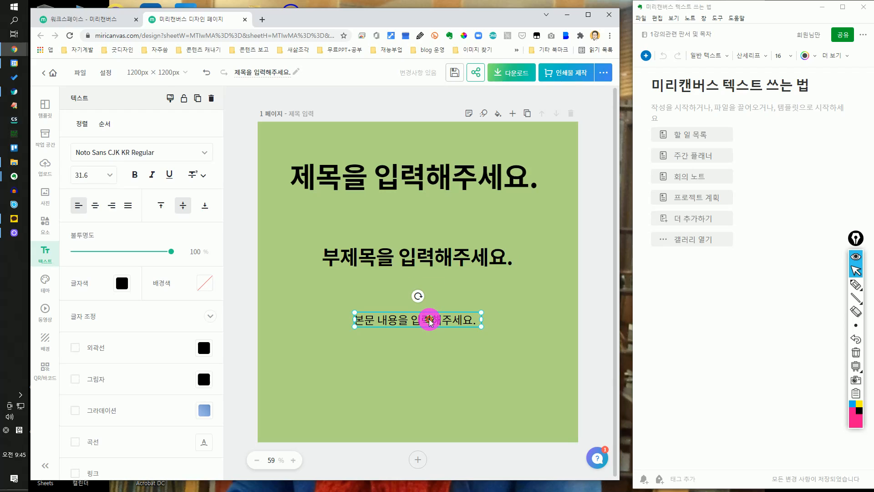
pyautogui.click(426, 256)
pyautogui.click(400, 177)
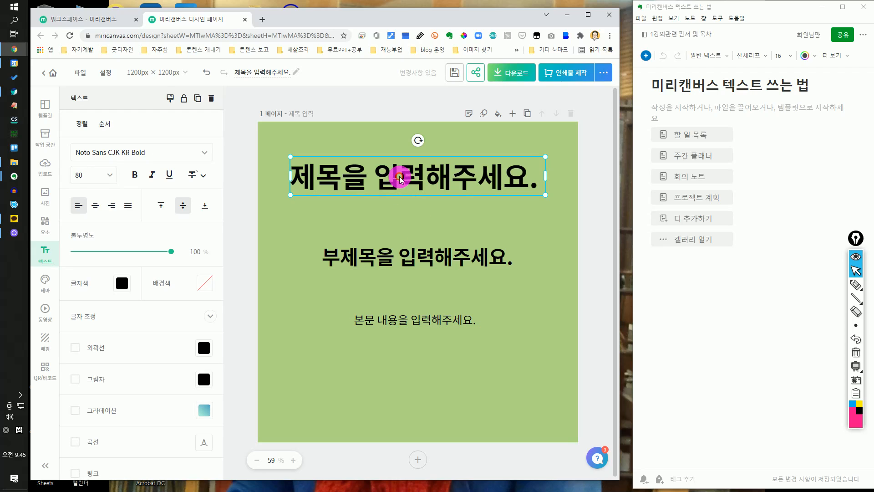
pyautogui.click(247, 159)
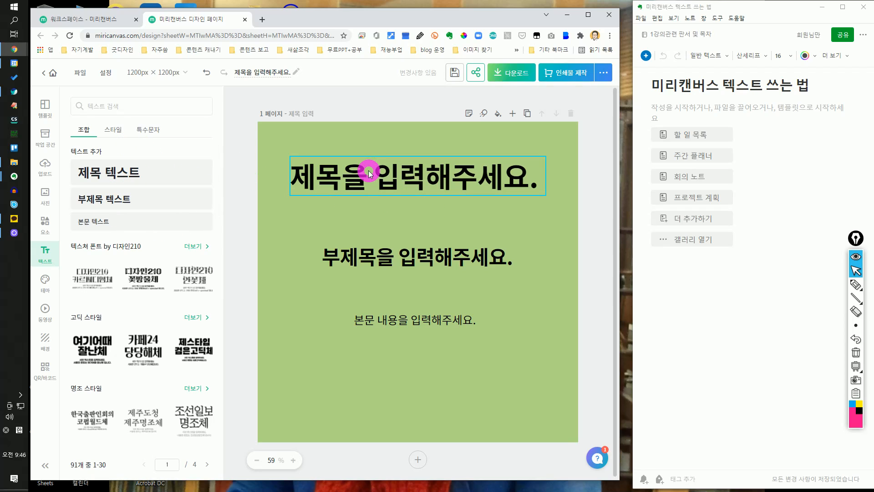
pyautogui.click(430, 191)
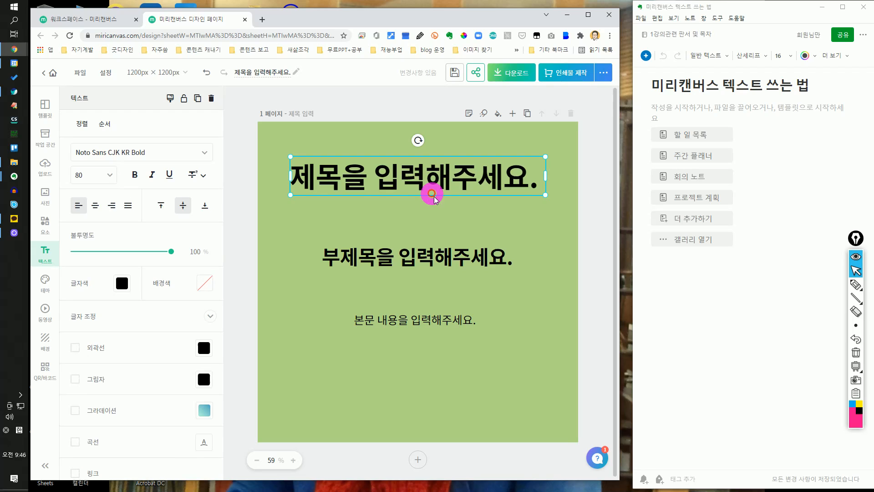
pyautogui.click(453, 256)
pyautogui.click(443, 320)
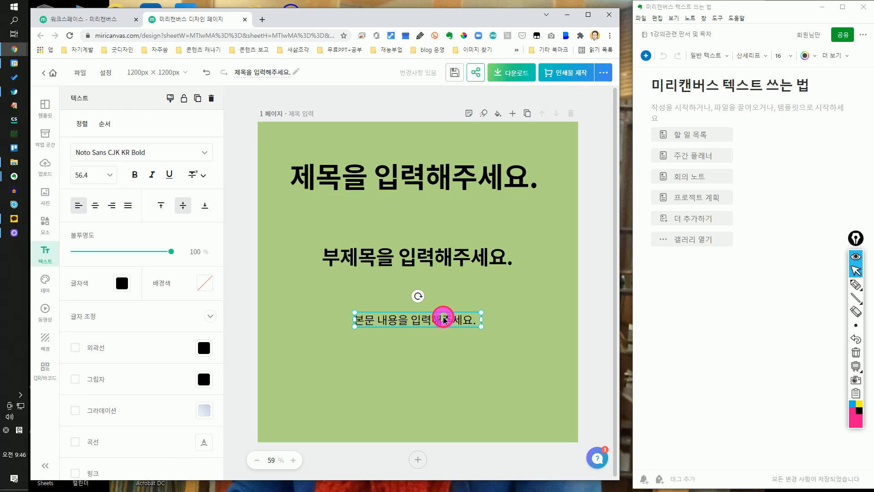
# - With the title selected, circle the 정렬 and 순서 options with the annotation pen, and clear the marks
pyautogui.click(404, 177)
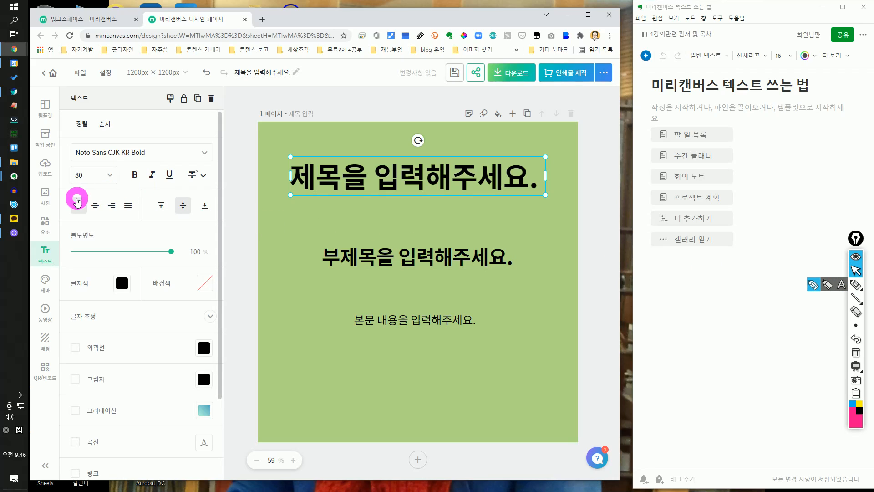
pyautogui.click(857, 286)
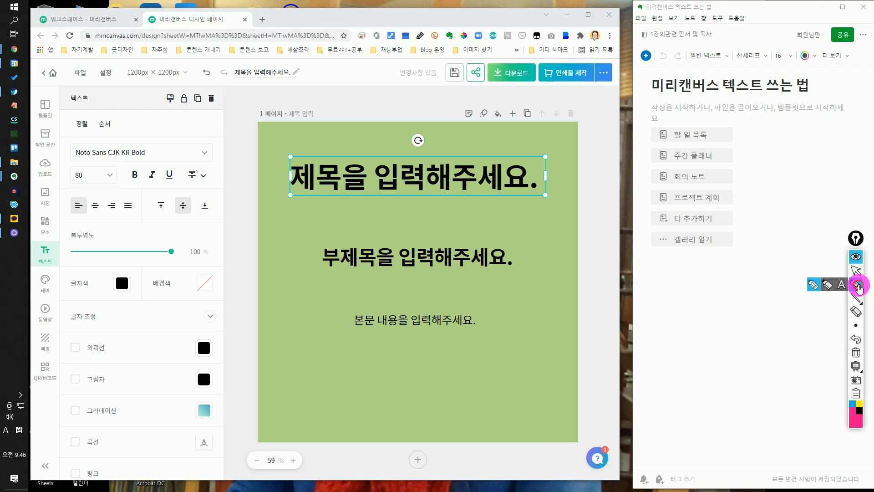
pyautogui.moveTo(99, 130)
pyautogui.mouseDown()
pyautogui.moveTo(69, 135)
pyautogui.moveTo(71, 118)
pyautogui.moveTo(96, 132)
pyautogui.moveTo(109, 114)
pyautogui.moveTo(107, 132)
pyautogui.mouseUp()
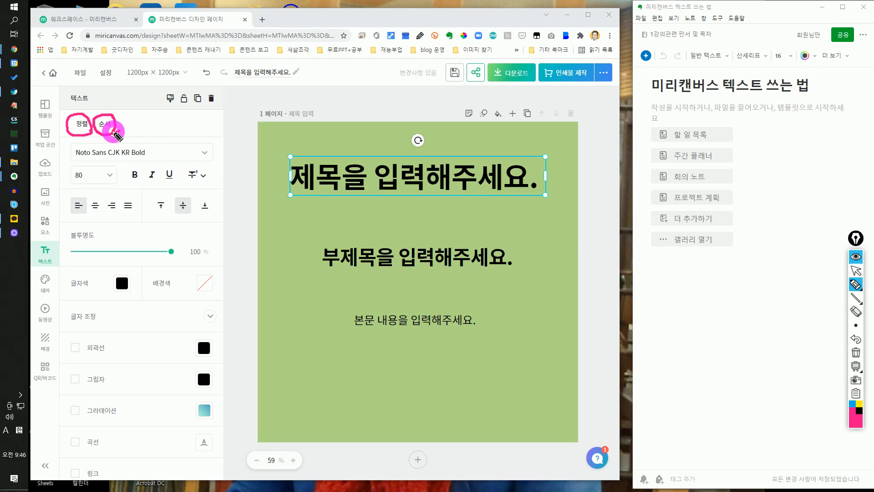
pyautogui.click(856, 270)
pyautogui.moveTo(862, 299)
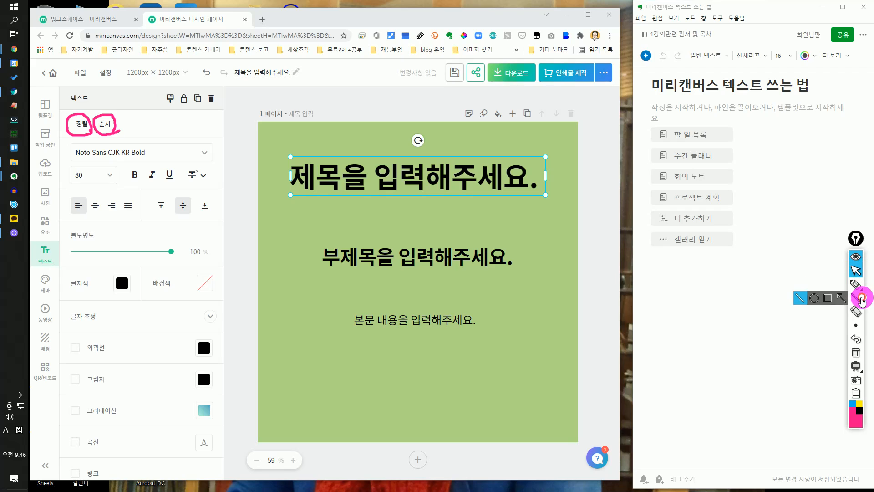
pyautogui.click(856, 352)
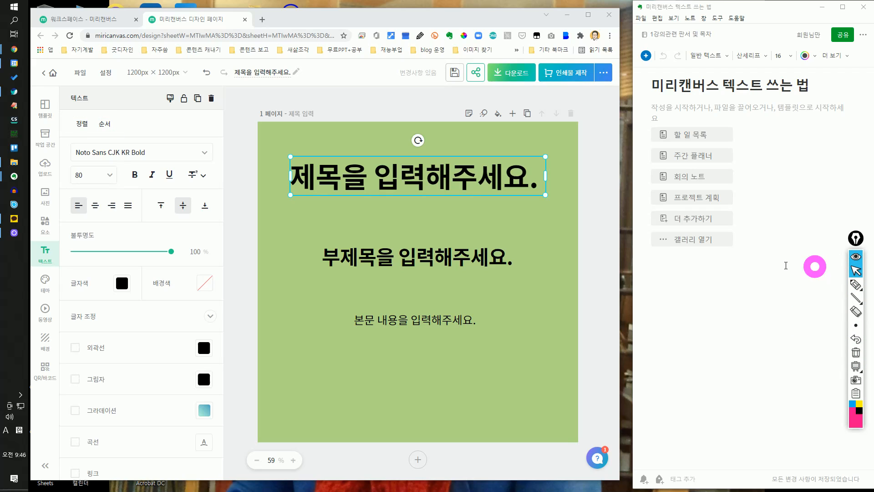
# - Align the title horizontally on the page using 왼쪽, 가운데 and finally 오른쪽
pyautogui.click(86, 125)
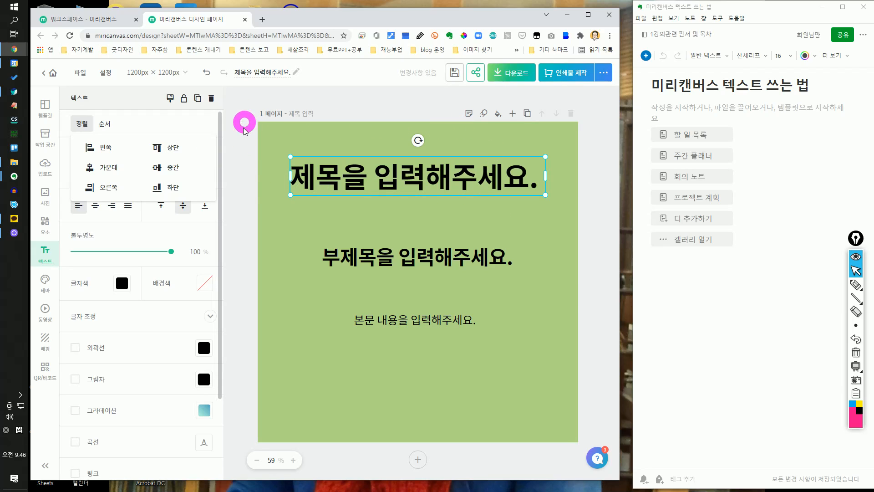
pyautogui.click(107, 149)
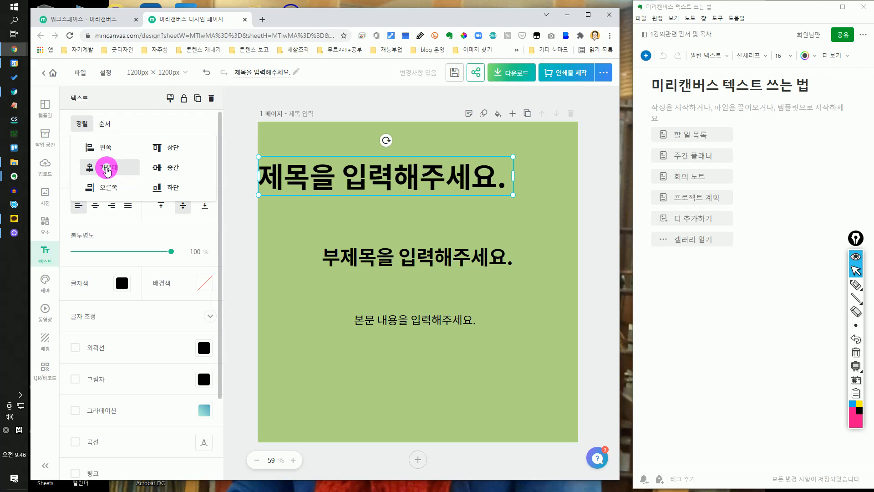
pyautogui.click(106, 168)
pyautogui.click(106, 190)
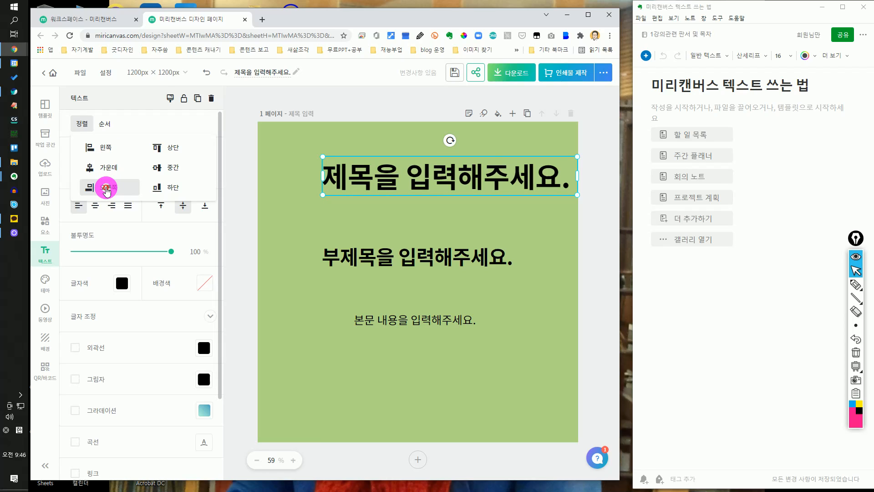
# - Align the title vertically using 상단, 중간 and 하단, and finish with it at 상단
pyautogui.click(165, 147)
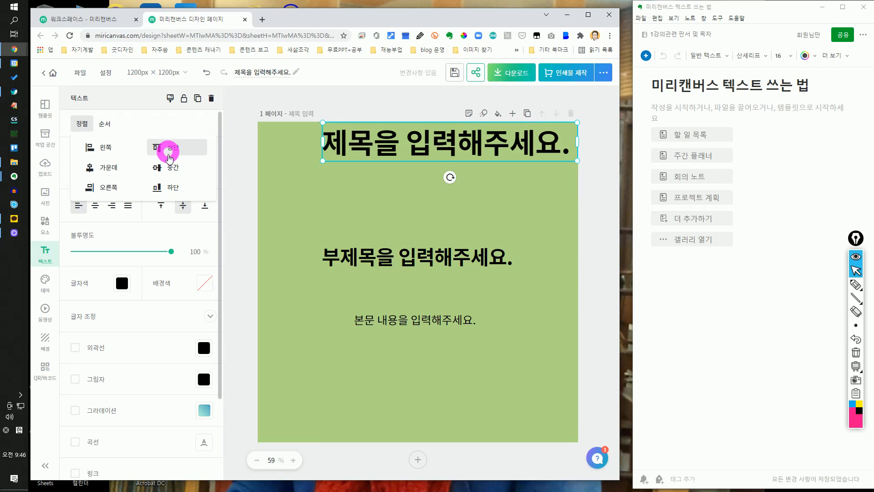
pyautogui.click(170, 171)
pyautogui.click(177, 192)
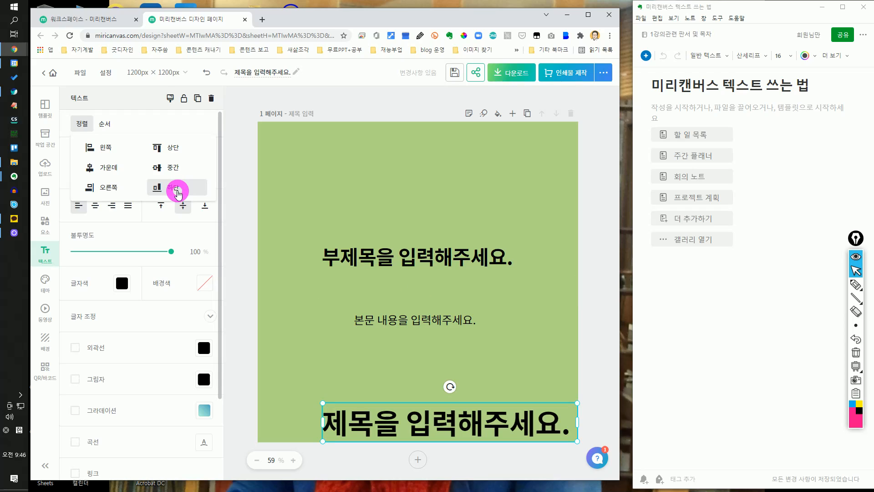
pyautogui.click(165, 147)
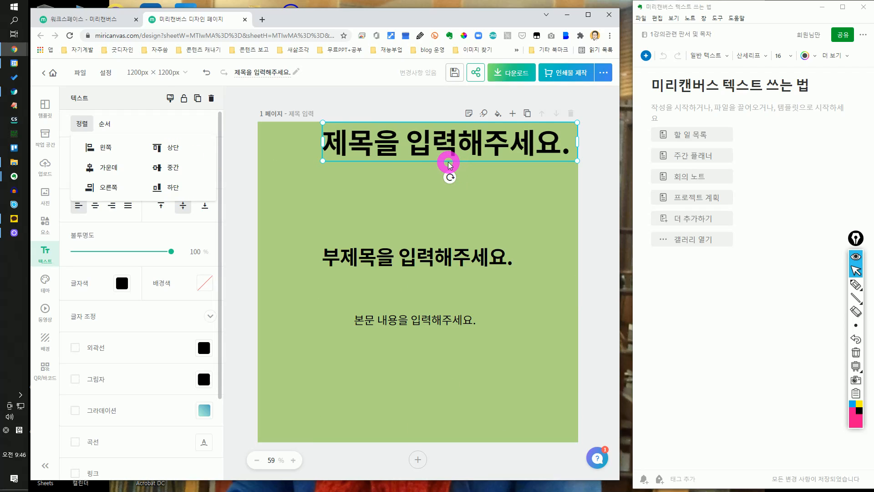
pyautogui.click(428, 166)
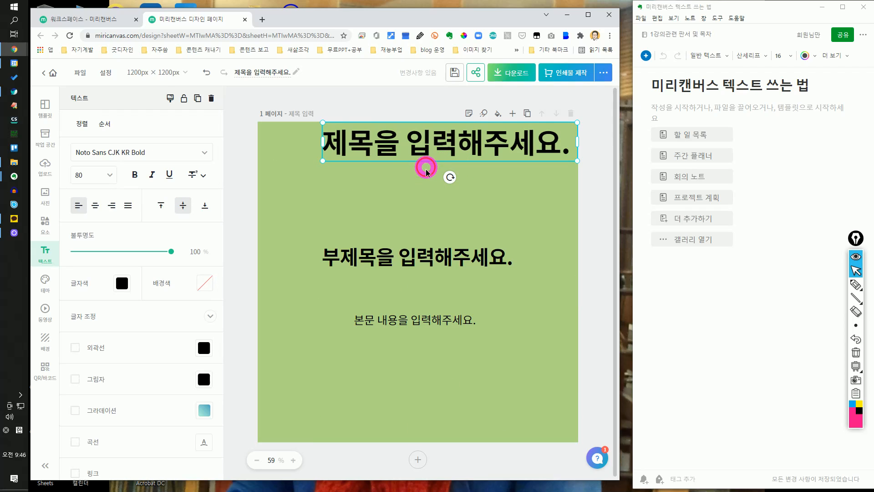
# - Select the body text, view its 순서 stacking-order options, and dismiss them without changing the order
pyautogui.click(437, 261)
pyautogui.click(437, 318)
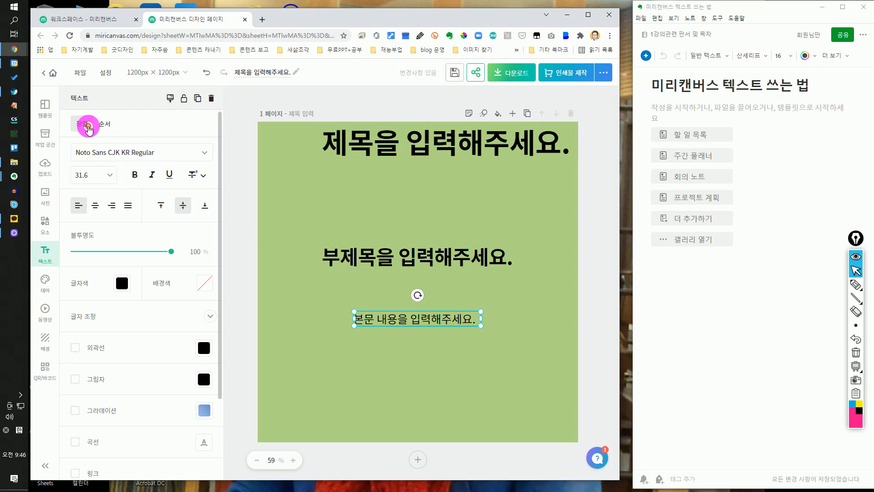
pyautogui.click(109, 125)
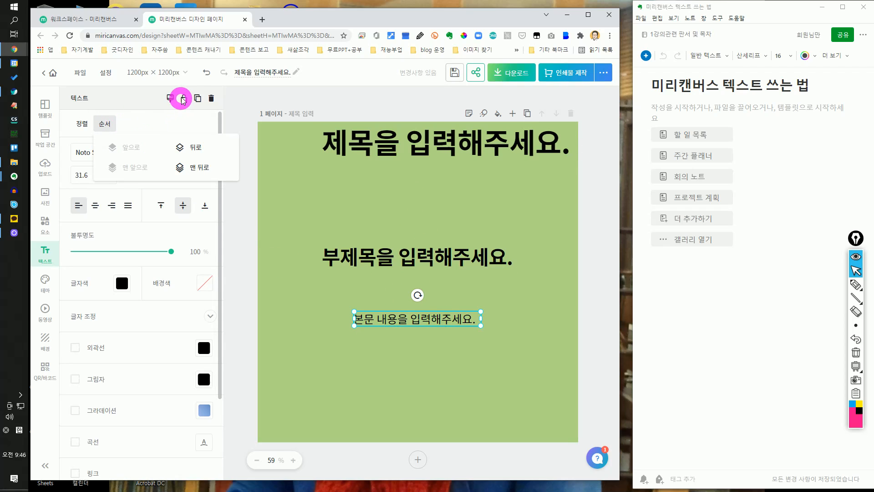
pyautogui.click(254, 104)
pyautogui.click(244, 129)
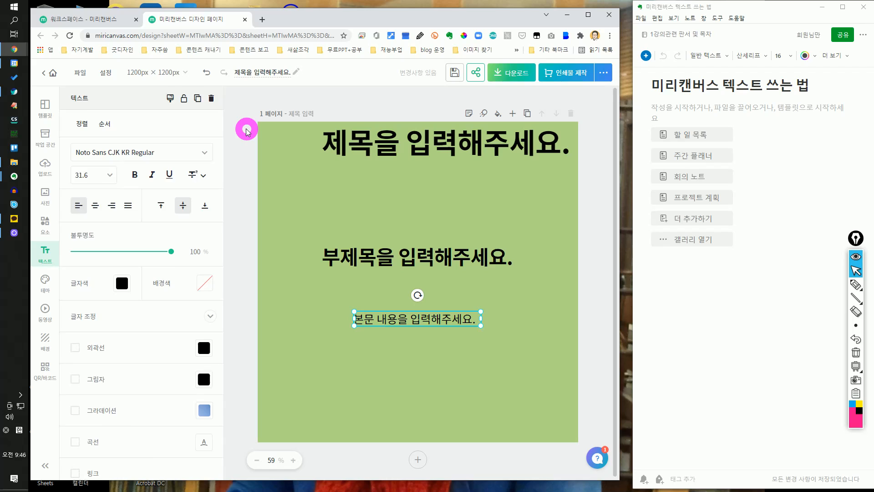
# - Turn on the 레이어 display in the editor settings to list the page's layers
pyautogui.click(98, 71)
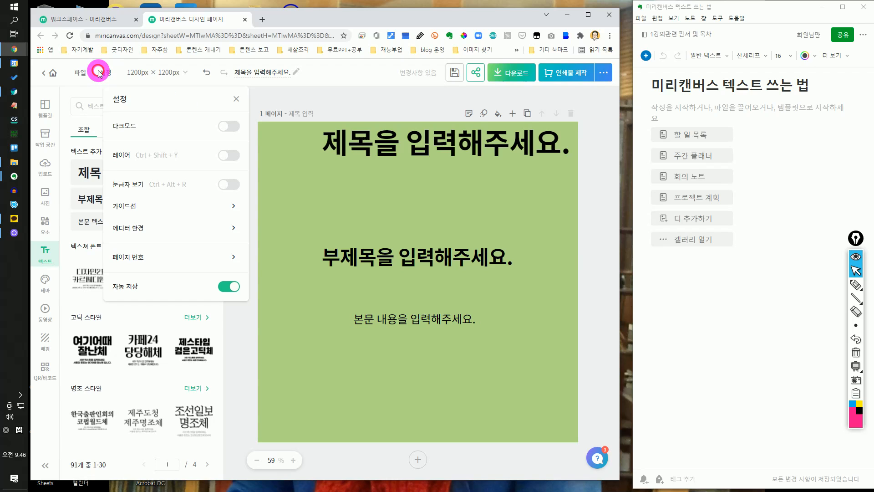
pyautogui.click(228, 154)
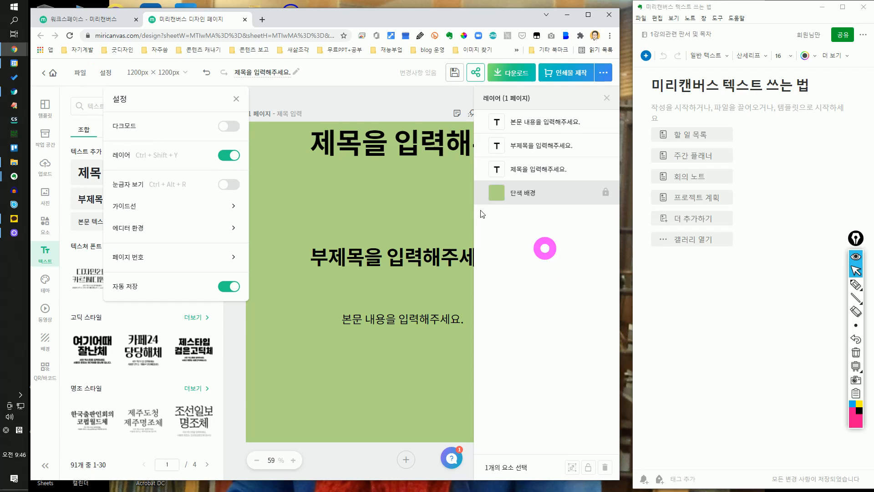
# - Close the editor settings, select the title text and open its 순서 stacking-order options
pyautogui.click(363, 104)
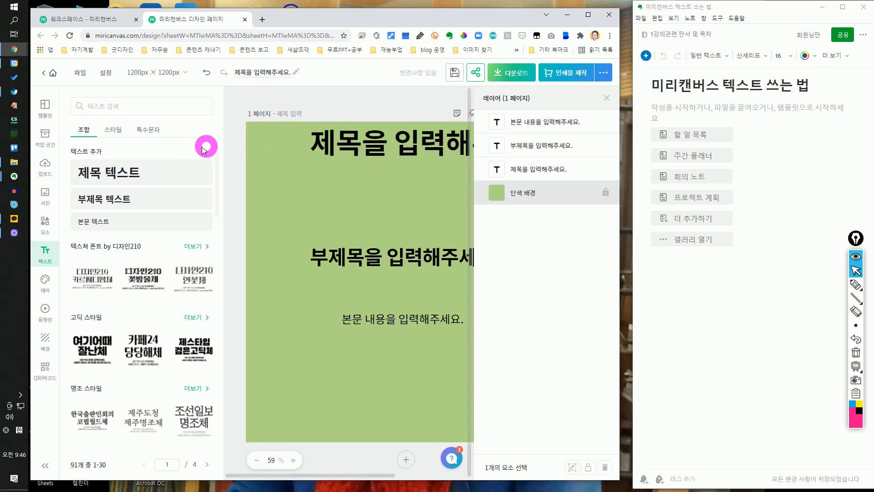
pyautogui.click(355, 146)
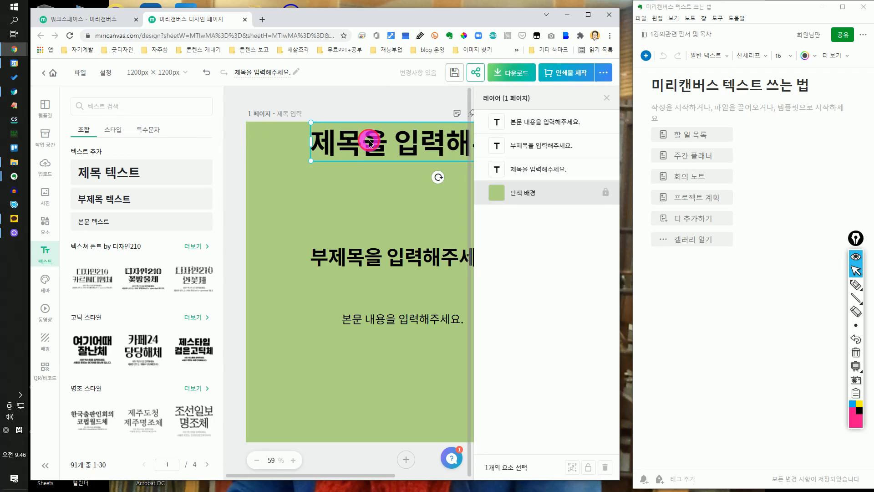
pyautogui.click(108, 125)
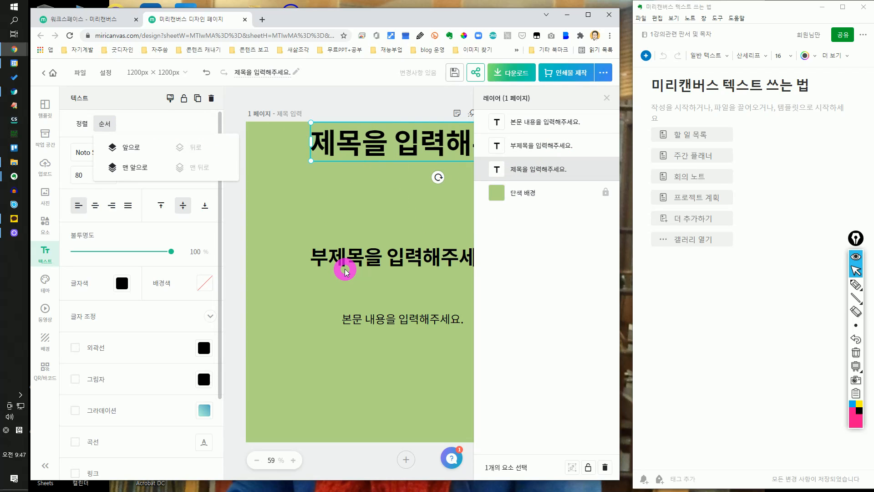
# - Draw pen lines linking the title, subtitle and body text to their layers, plus an arrow from the title's layer up to the first layer
pyautogui.click(856, 285)
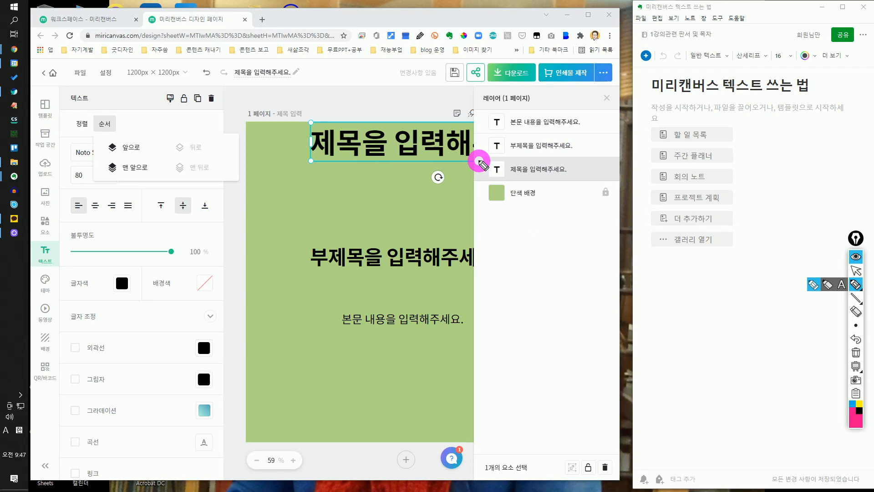
pyautogui.moveTo(455, 147); pyautogui.dragTo(484, 167)
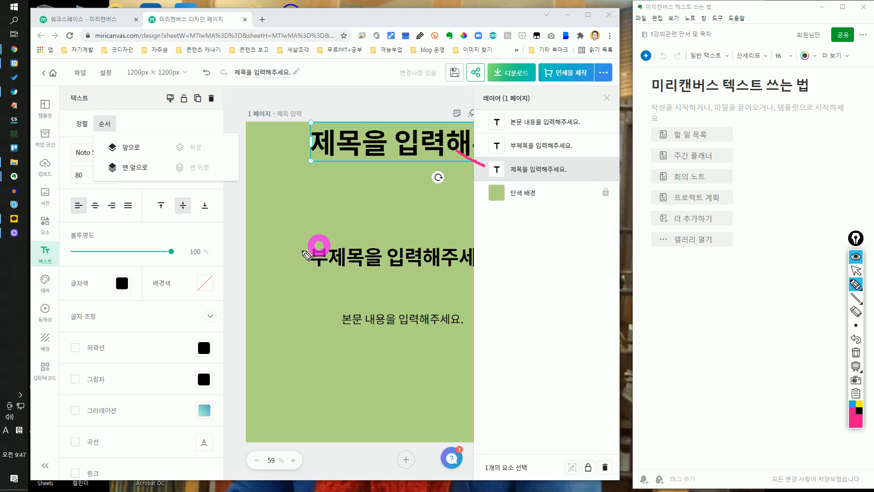
pyautogui.moveTo(289, 252)
pyautogui.mouseDown()
pyautogui.moveTo(446, 181)
pyautogui.moveTo(484, 146)
pyautogui.mouseUp()
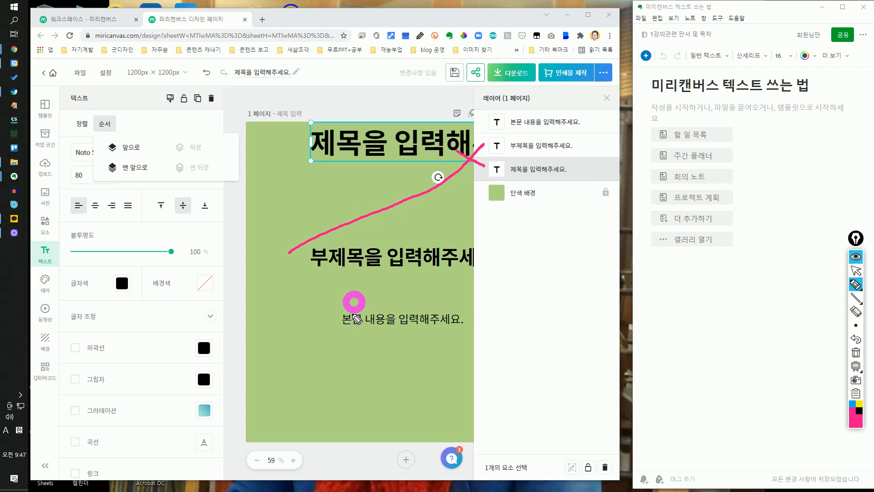
pyautogui.moveTo(333, 321)
pyautogui.mouseDown()
pyautogui.moveTo(410, 215)
pyautogui.moveTo(447, 144)
pyautogui.moveTo(477, 123)
pyautogui.mouseUp()
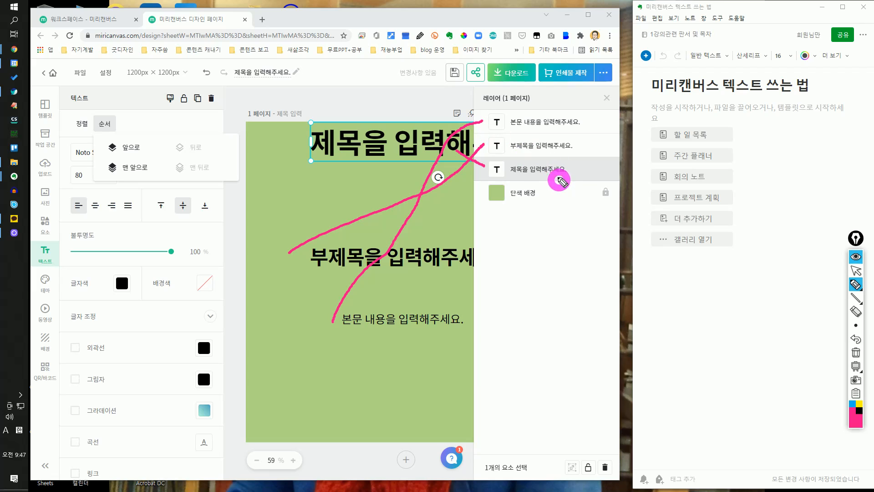
pyautogui.moveTo(573, 169)
pyautogui.mouseDown()
pyautogui.moveTo(594, 169)
pyautogui.moveTo(605, 132)
pyautogui.moveTo(594, 114)
pyautogui.mouseUp()
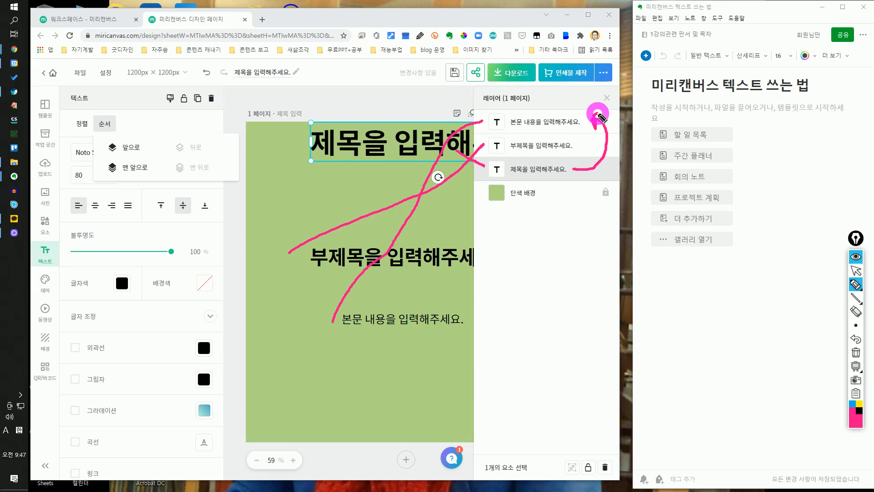
pyautogui.click(856, 270)
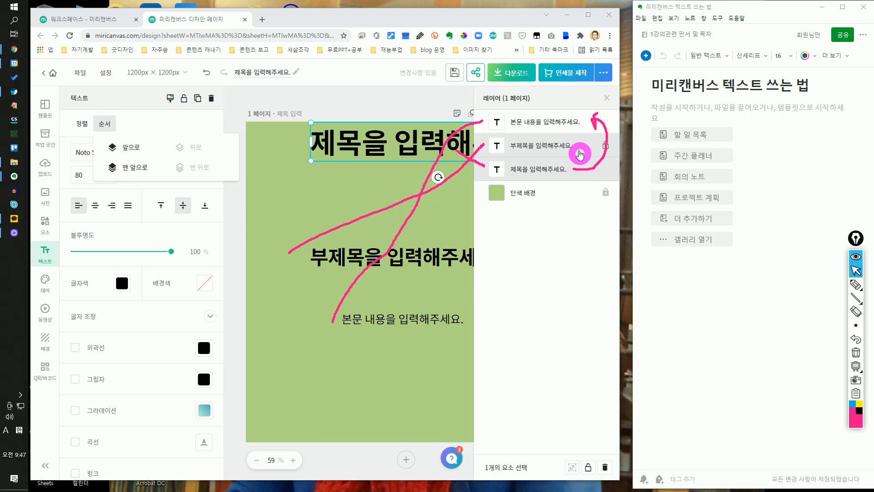
# - Bring the title to the front with 앞으로, send it back with 뒤로, and finish with 맨 앞으로
pyautogui.click(125, 149)
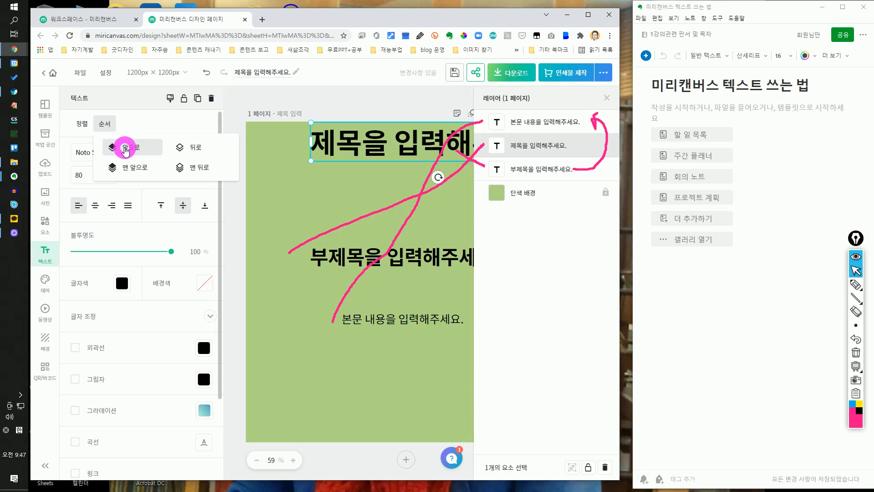
pyautogui.click(126, 149)
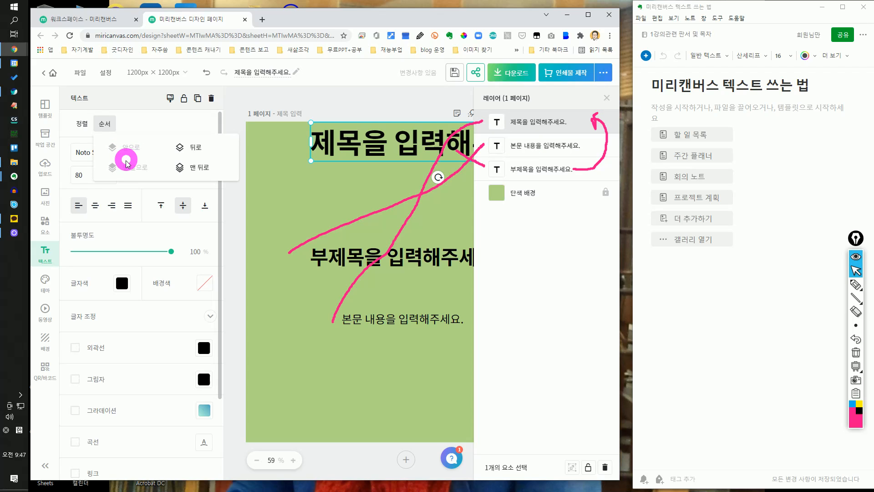
pyautogui.click(191, 153)
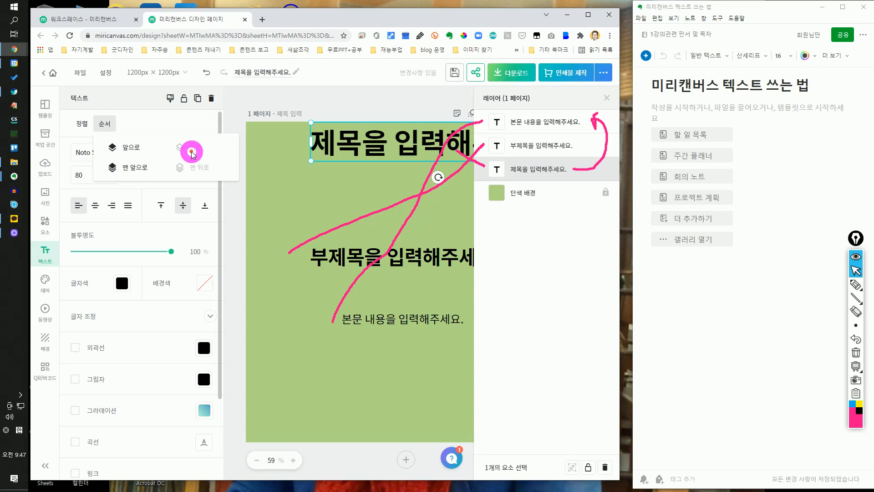
pyautogui.click(135, 168)
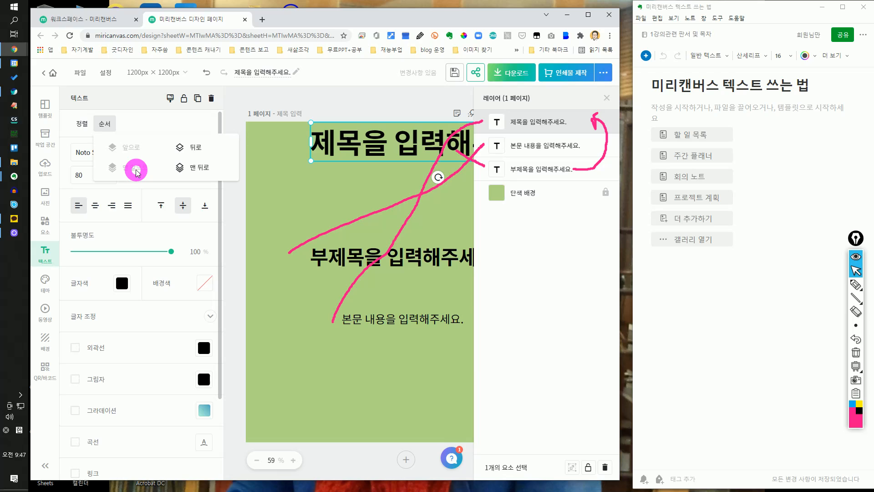
# - Clear all the pen annotations from the screen
pyautogui.click(856, 271)
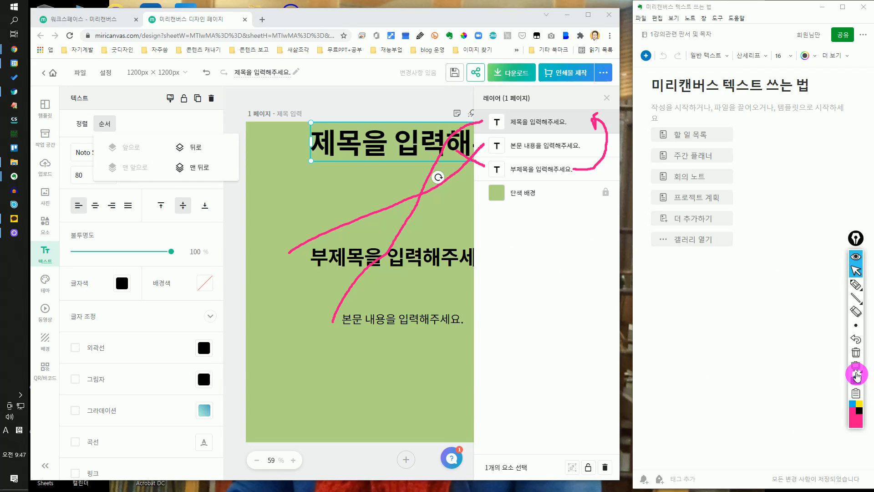
pyautogui.click(856, 352)
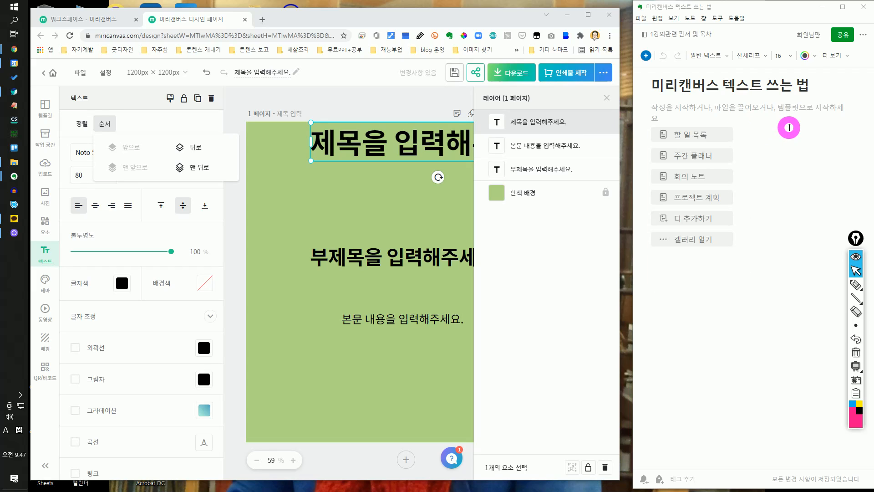
# - Switch to the Evernote note, set the text size to 24 and write 레이어, 셀로판 종이, 투명 색깔 있는것, 1, 2 and 3 on separate lines
pyautogui.click(785, 57)
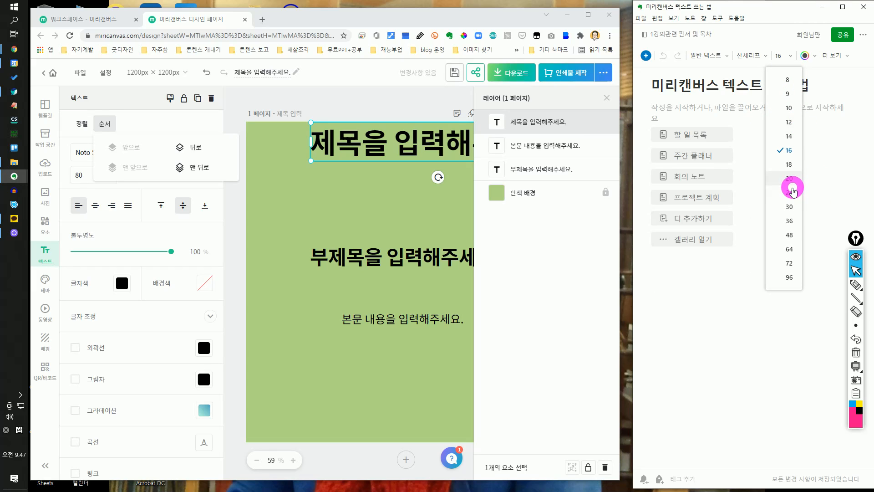
pyautogui.click(790, 193)
pyautogui.click(679, 120)
pyautogui.write('ㄹ')
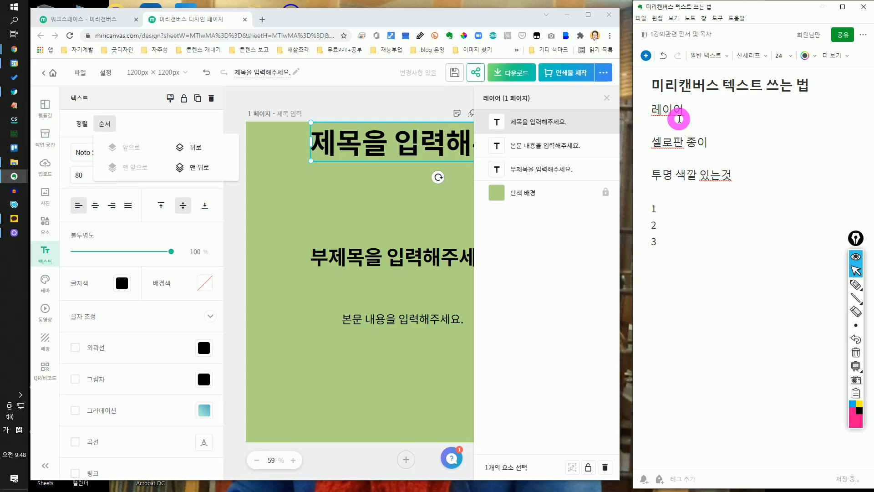
pyautogui.click(661, 243)
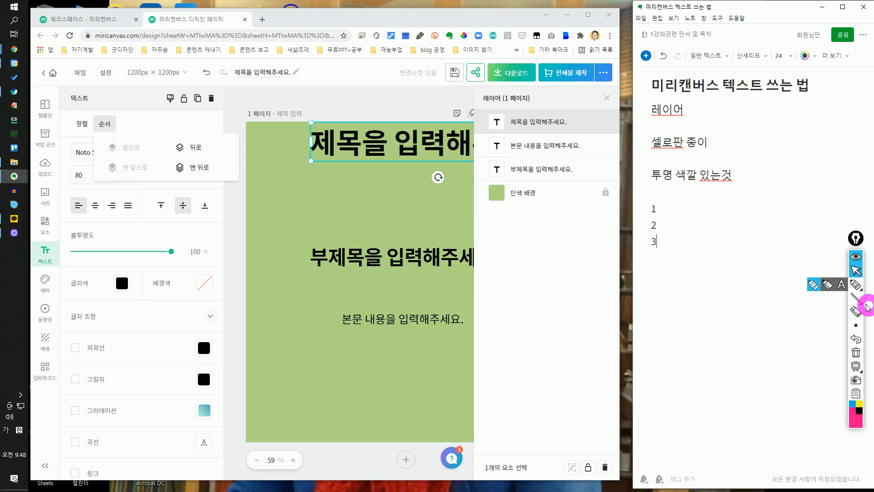
# - Circle the 레이어 (1 페이지) heading with the pen, draw arrows sideways and down through the layers, and erase the annotations
pyautogui.click(856, 285)
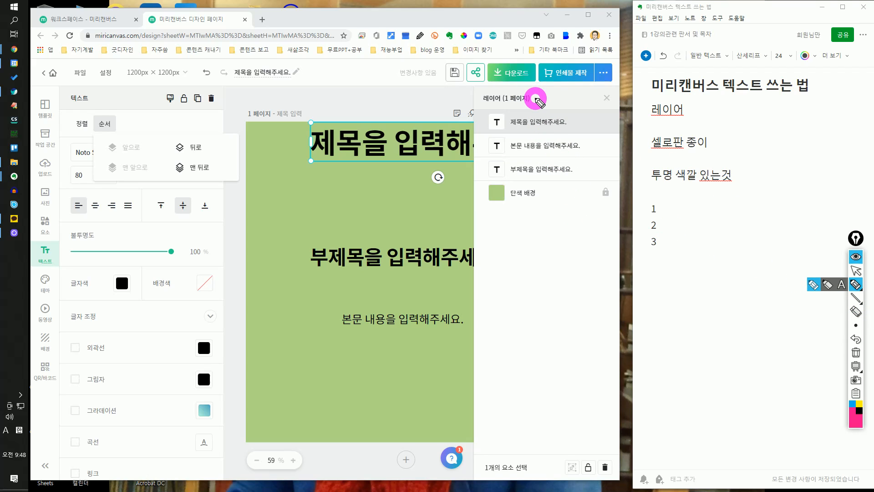
pyautogui.moveTo(537, 101)
pyautogui.mouseDown()
pyautogui.moveTo(493, 121)
pyautogui.moveTo(482, 108)
pyautogui.moveTo(488, 86)
pyautogui.moveTo(537, 86)
pyautogui.moveTo(539, 109)
pyautogui.moveTo(545, 97)
pyautogui.moveTo(564, 106)
pyautogui.mouseUp()
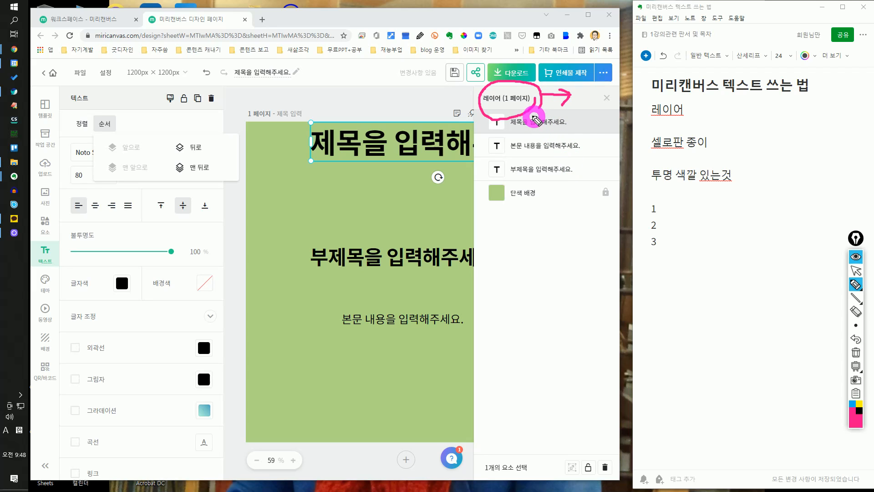
pyautogui.moveTo(527, 111)
pyautogui.mouseDown()
pyautogui.moveTo(532, 259)
pyautogui.moveTo(525, 261)
pyautogui.moveTo(547, 254)
pyautogui.mouseUp()
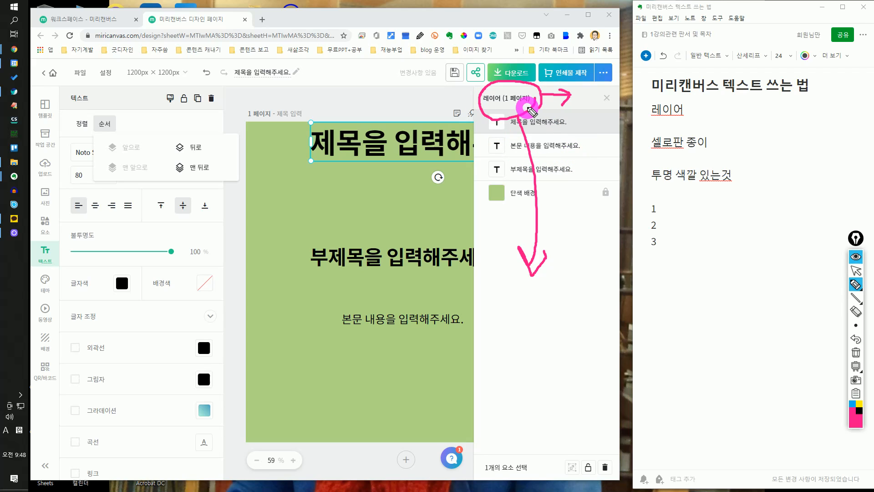
pyautogui.moveTo(472, 114)
pyautogui.mouseDown()
pyautogui.moveTo(483, 84)
pyautogui.moveTo(528, 95)
pyautogui.mouseUp()
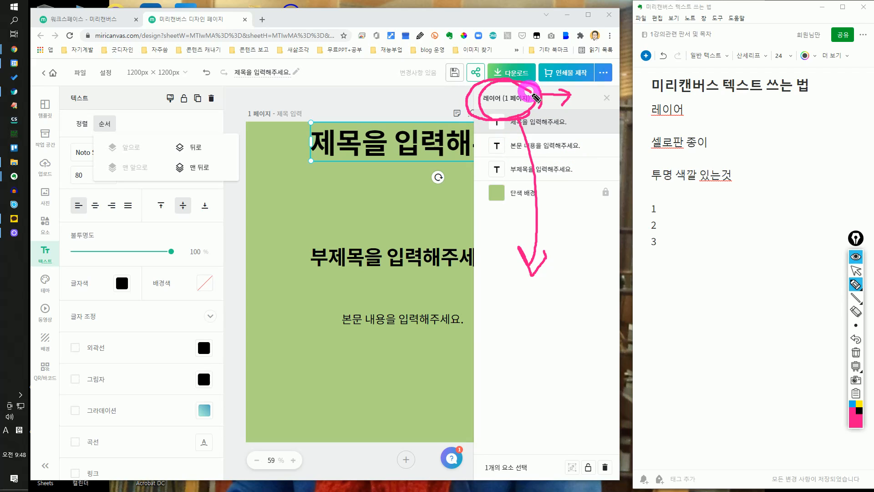
pyautogui.click(852, 270)
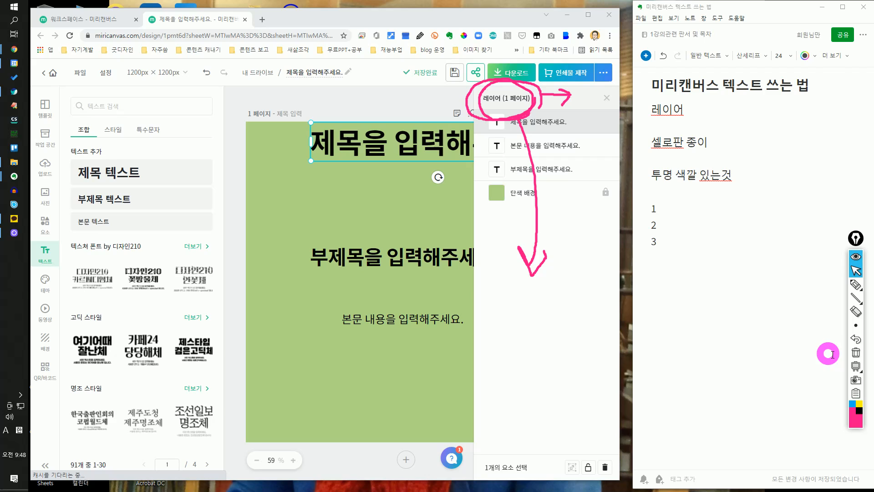
pyautogui.click(855, 352)
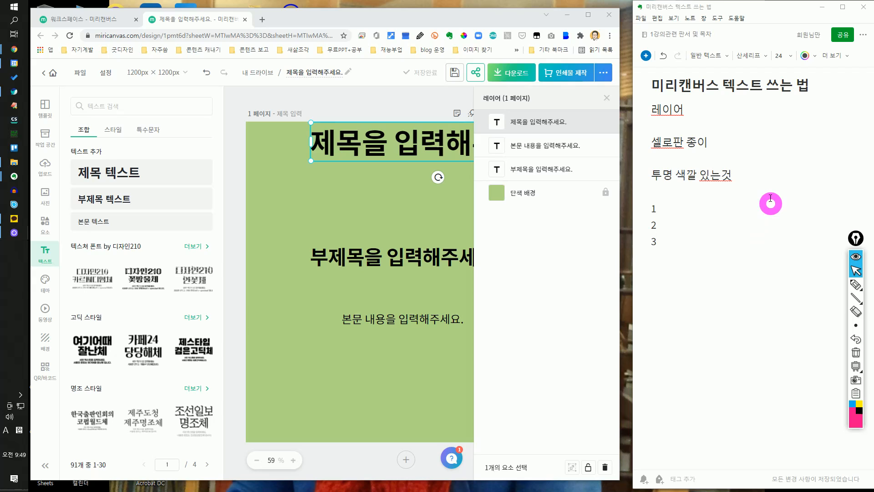
# - Close the 레이어 list and reselect the title text on the page
pyautogui.click(606, 98)
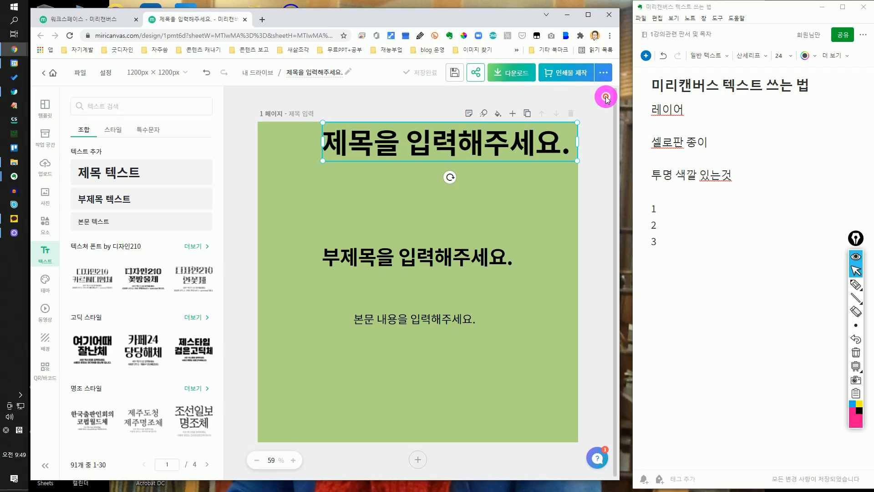
pyautogui.click(592, 128)
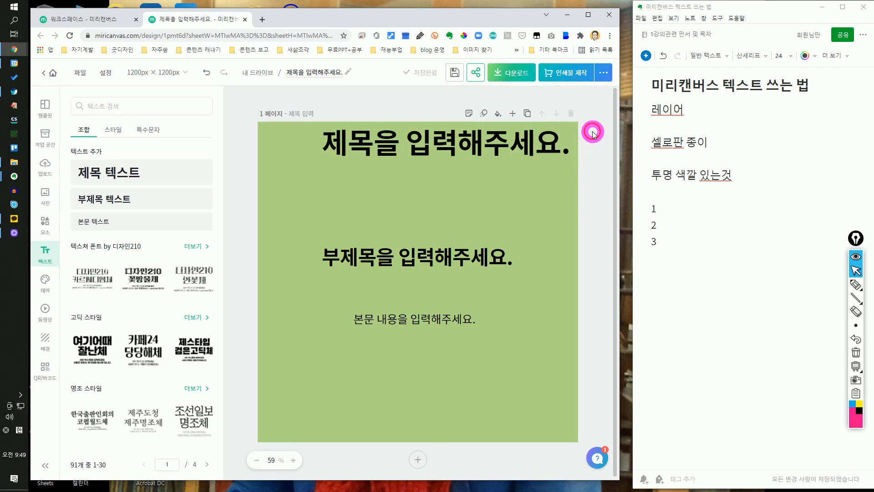
pyautogui.click(425, 146)
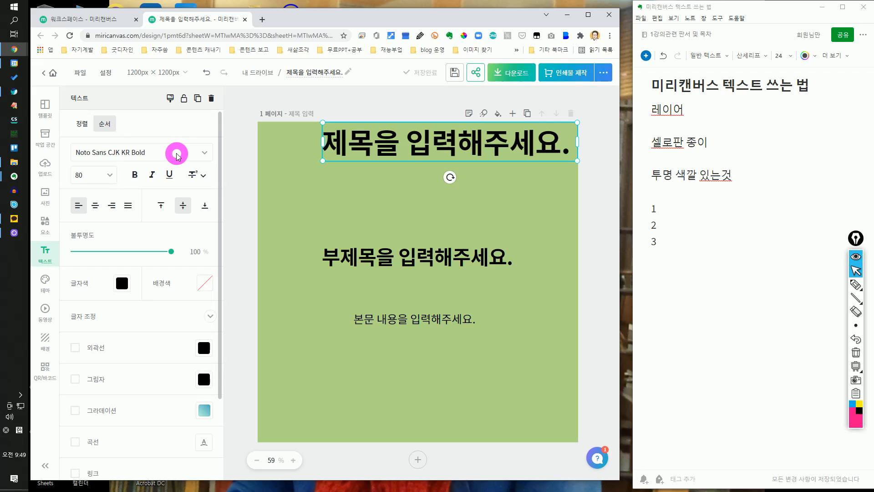
# - Open the title's font list and look through the available fonts down to the Korean-named ones
pyautogui.click(212, 153)
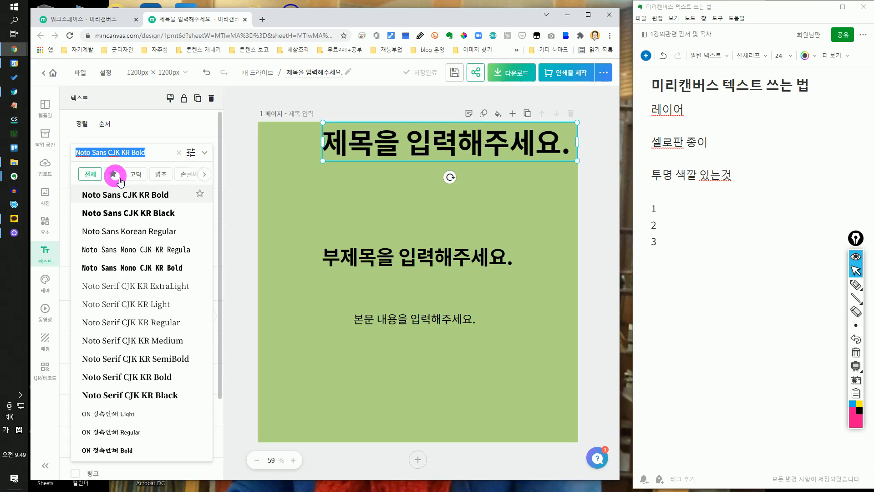
pyautogui.scroll(-10, 200, 355)
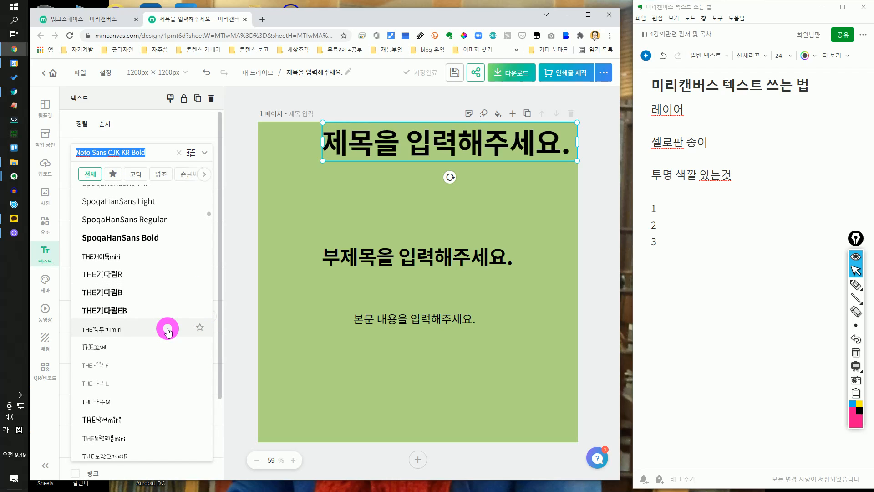
pyautogui.scroll(-5, 168, 331)
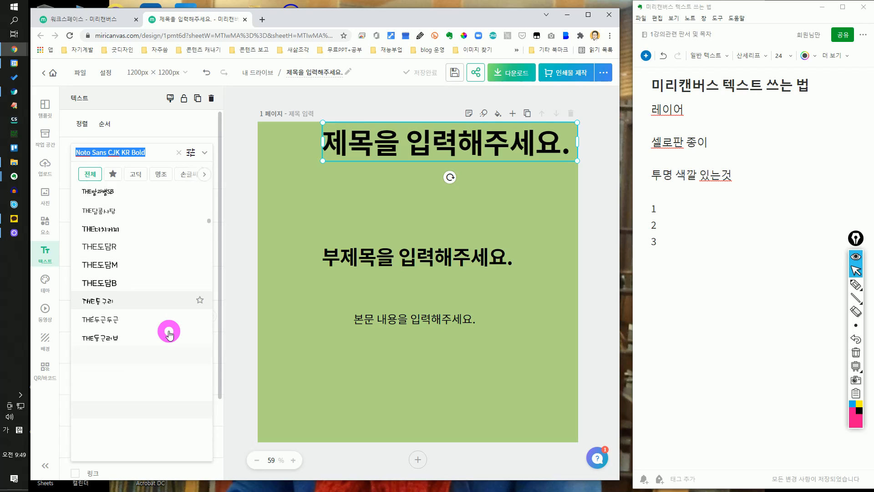
pyautogui.scroll(-5, 169, 334)
pyautogui.scroll(-8, 169, 334)
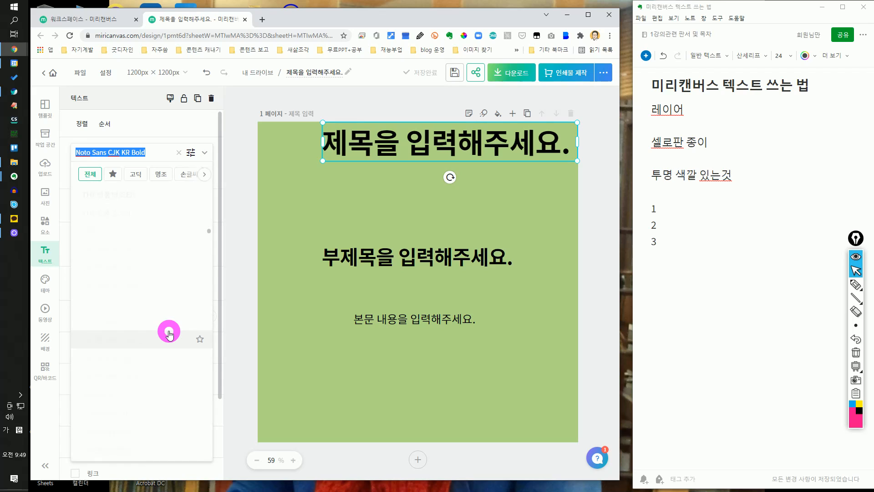
pyautogui.scroll(-10, 168, 334)
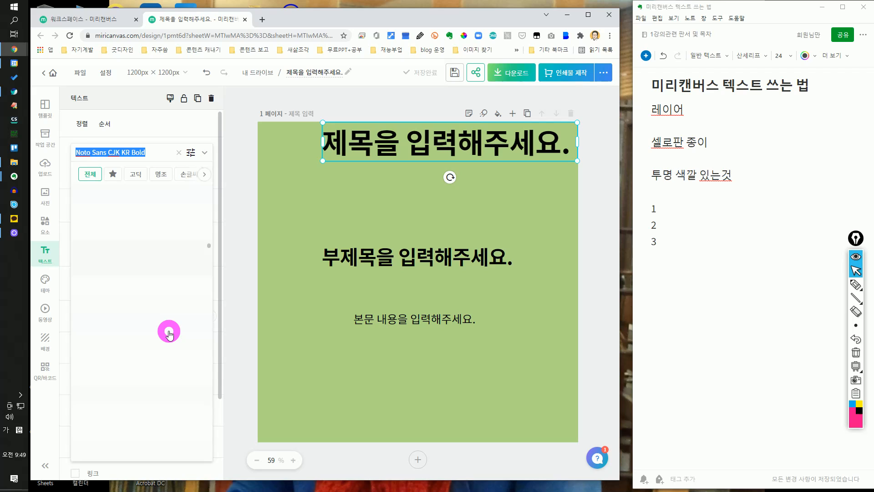
pyautogui.scroll(-10, 169, 334)
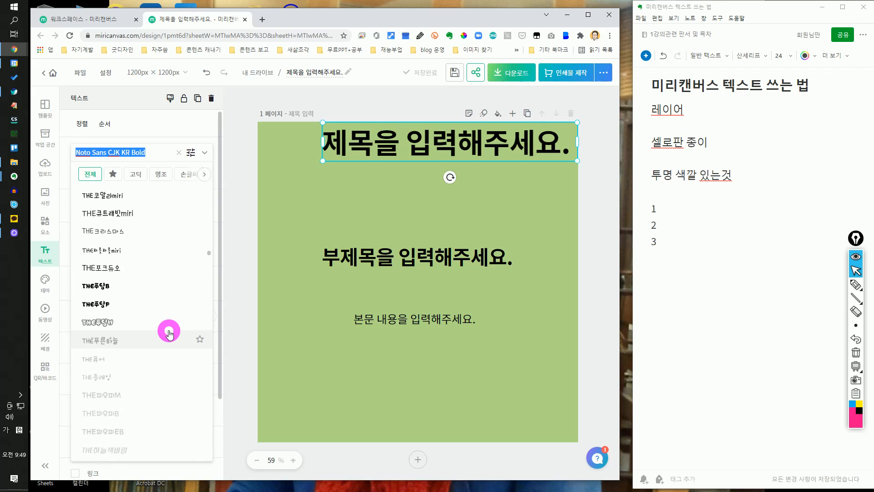
pyautogui.scroll(-5, 169, 334)
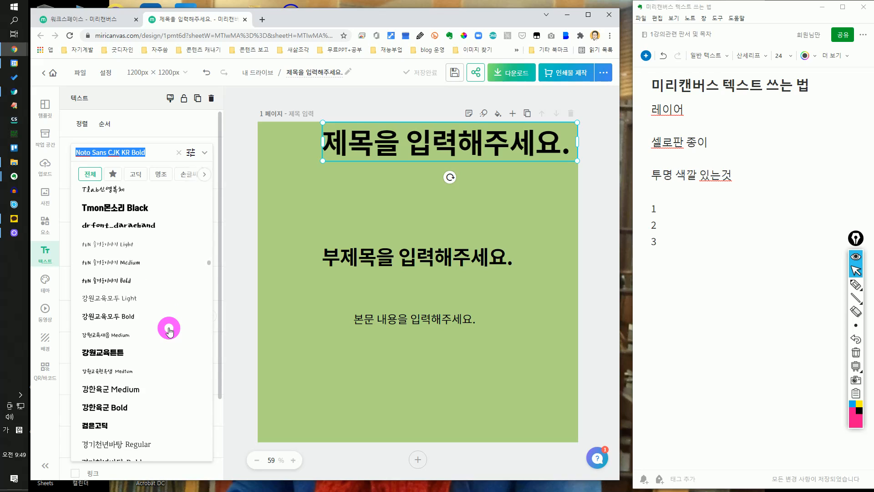
pyautogui.scroll(-3, 169, 331)
pyautogui.scroll(3, 169, 331)
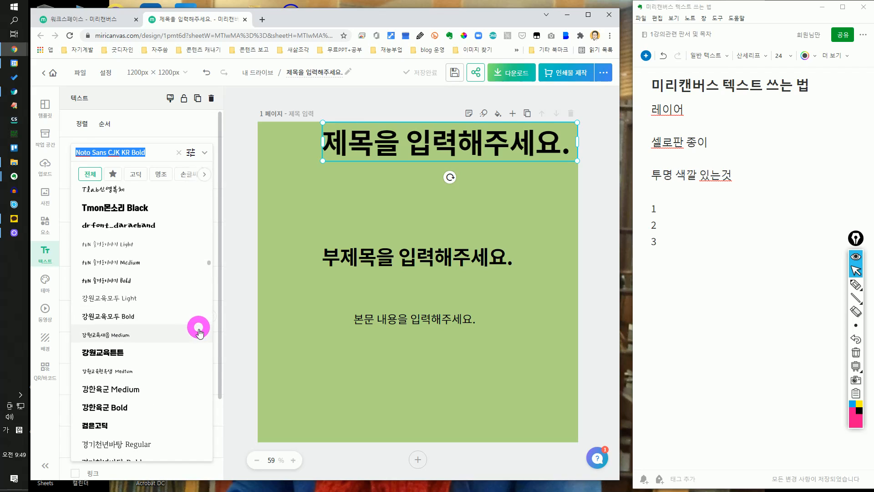
# - Mark the fonts 강원교육튼튼 and 검은고딕 as favourites
pyautogui.click(200, 352)
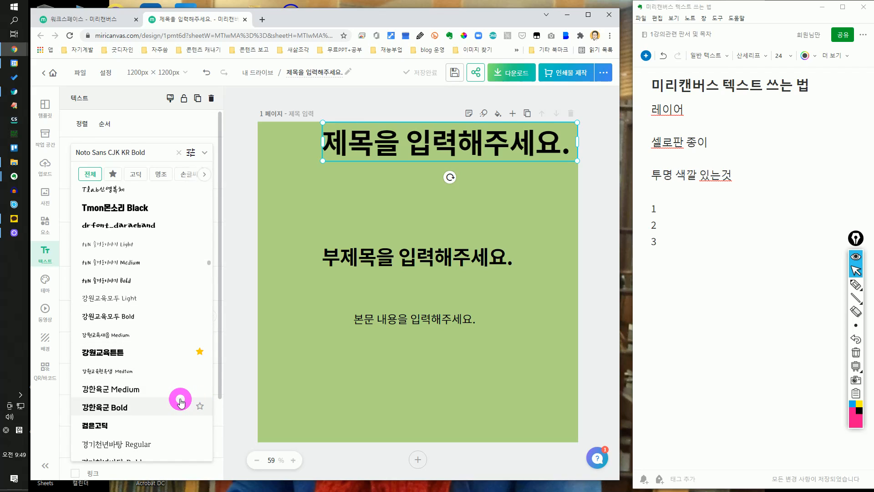
pyautogui.scroll(-3, 181, 397)
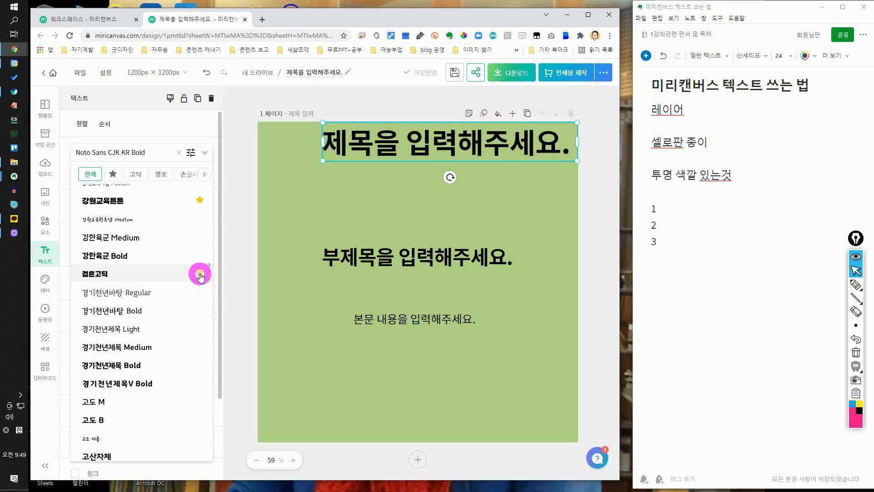
pyautogui.scroll(-3, 166, 384)
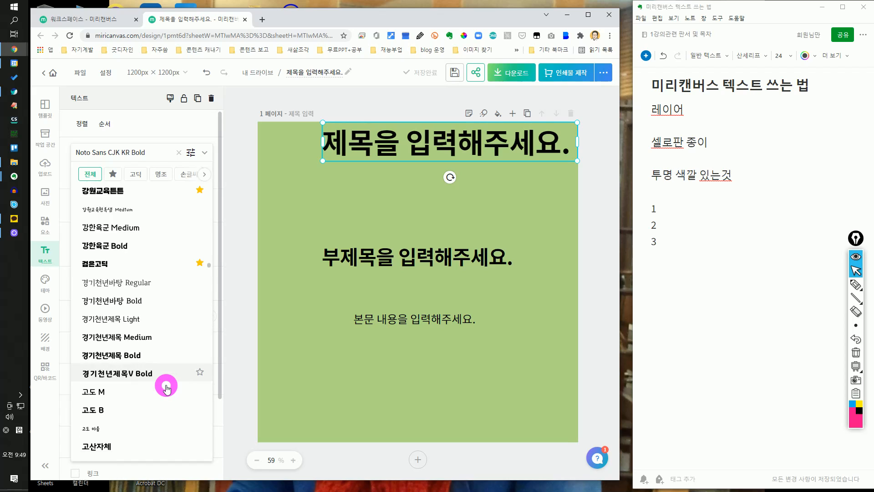
# - Mark the fonts 공체 Bold, 공체 Light and 공체 Medium as favourites
pyautogui.scroll(-3, 166, 387)
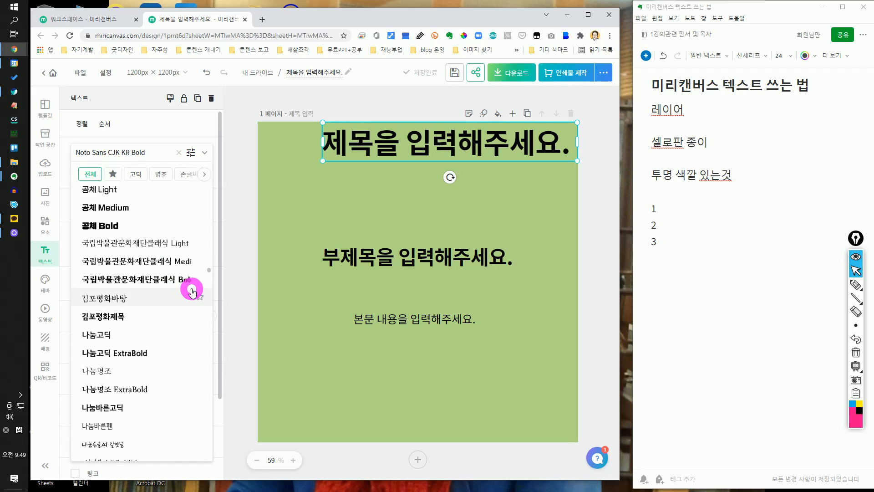
pyautogui.click(203, 223)
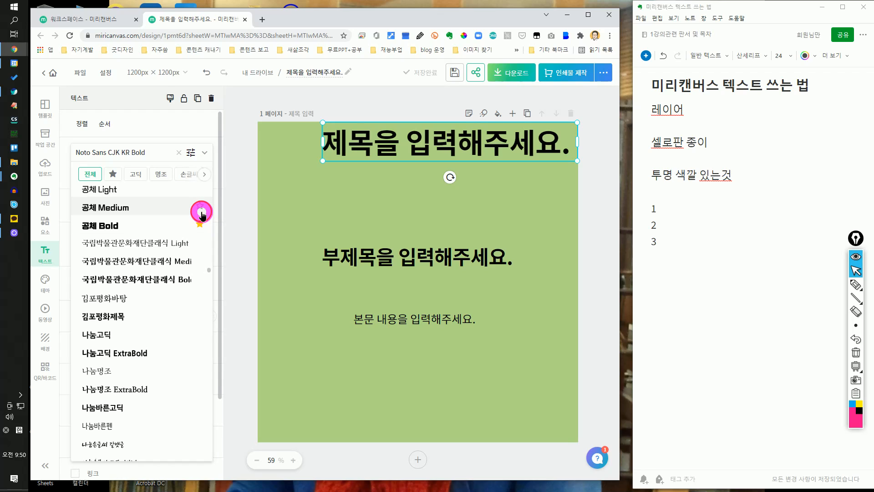
pyautogui.click(196, 208)
pyautogui.scroll(3, 203, 288)
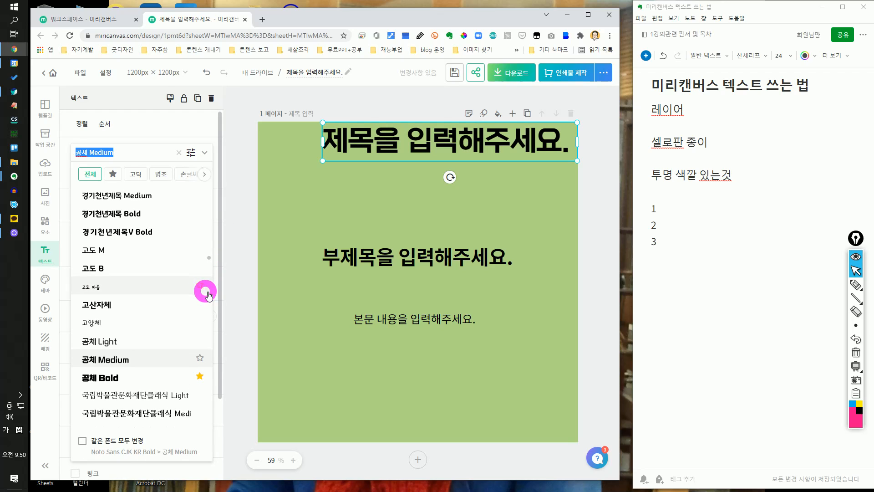
pyautogui.click(198, 340)
pyautogui.click(199, 357)
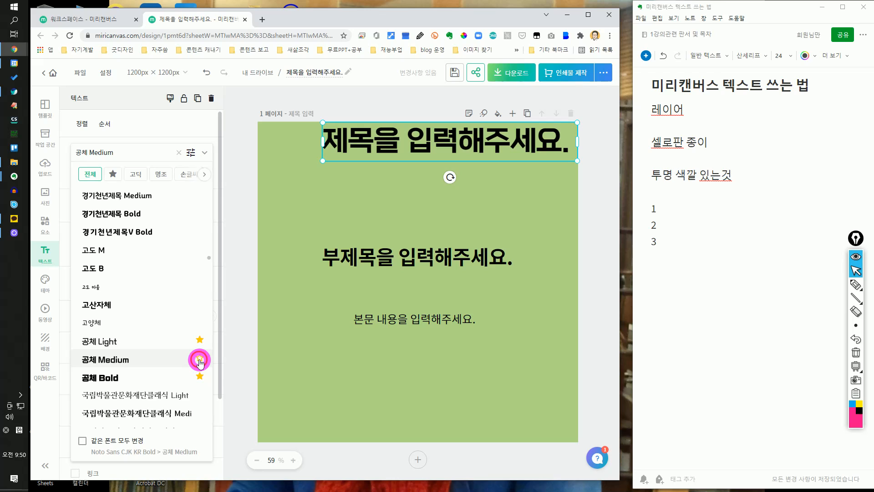
# - Look through more fonts further down the list, and display only the favourite fonts
pyautogui.scroll(-3, 182, 333)
pyautogui.scroll(-10, 181, 333)
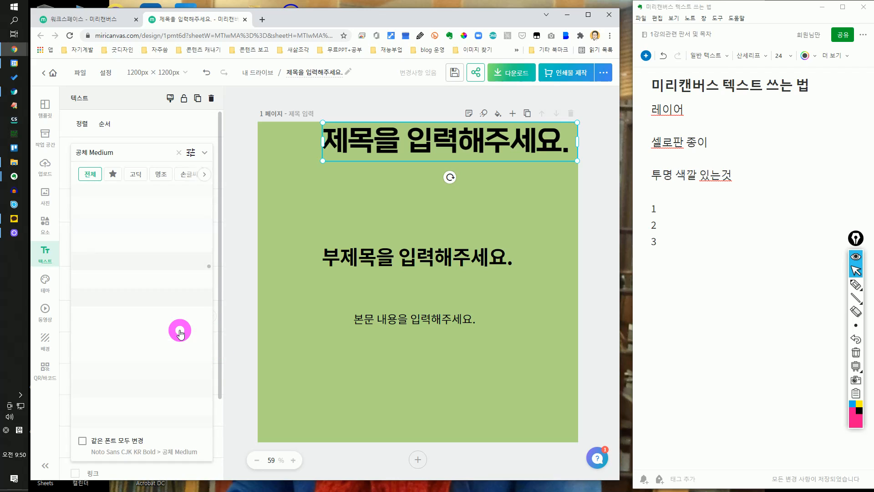
pyautogui.scroll(-5, 181, 333)
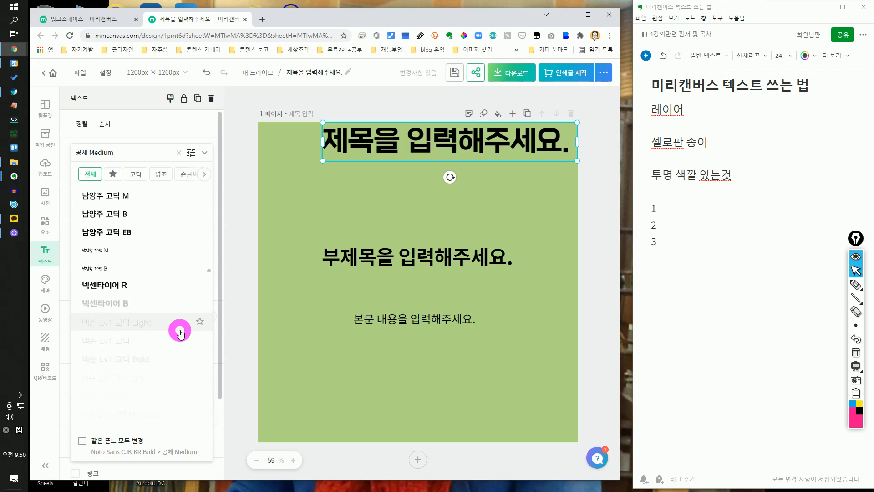
pyautogui.scroll(-10, 180, 333)
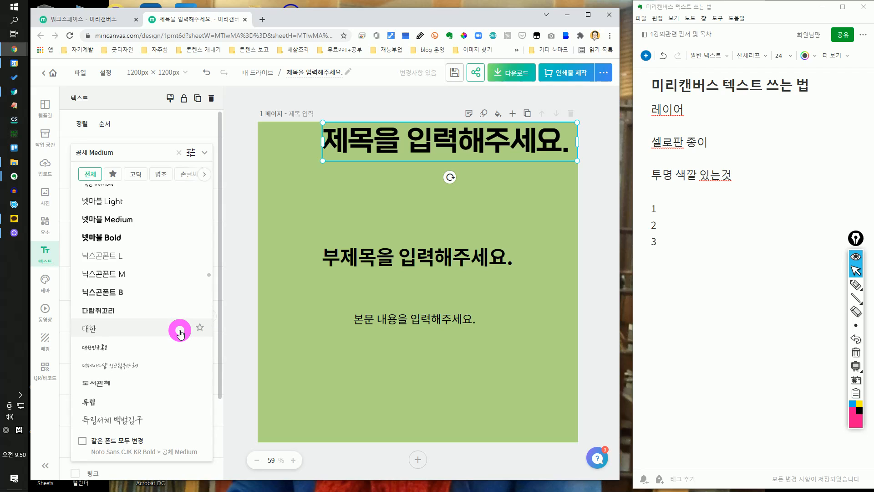
pyautogui.scroll(-10, 180, 333)
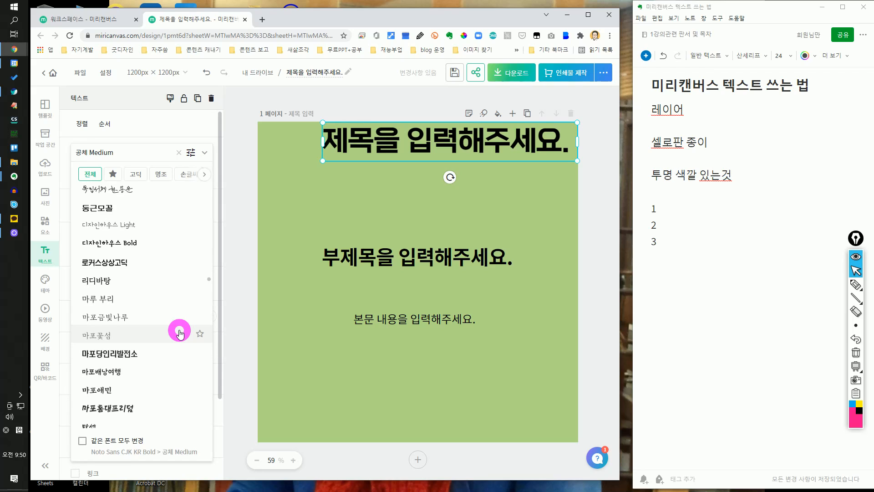
pyautogui.scroll(-3, 180, 332)
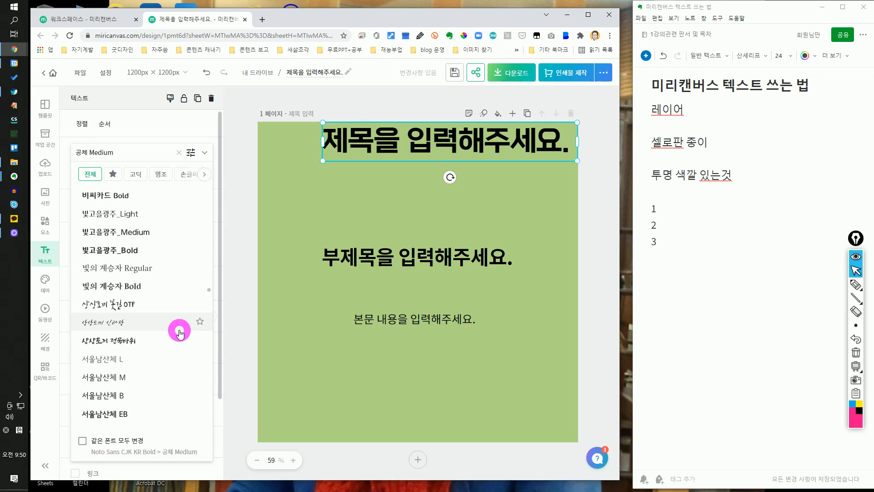
pyautogui.scroll(-10, 179, 332)
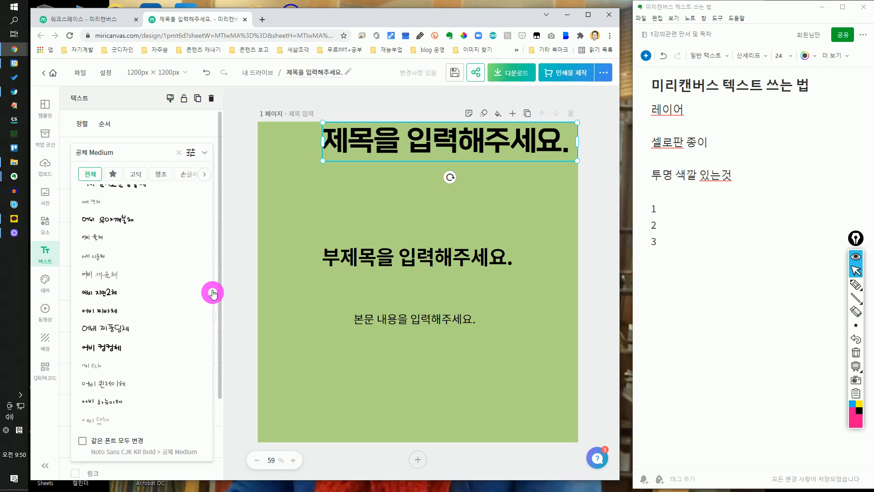
pyautogui.click(113, 175)
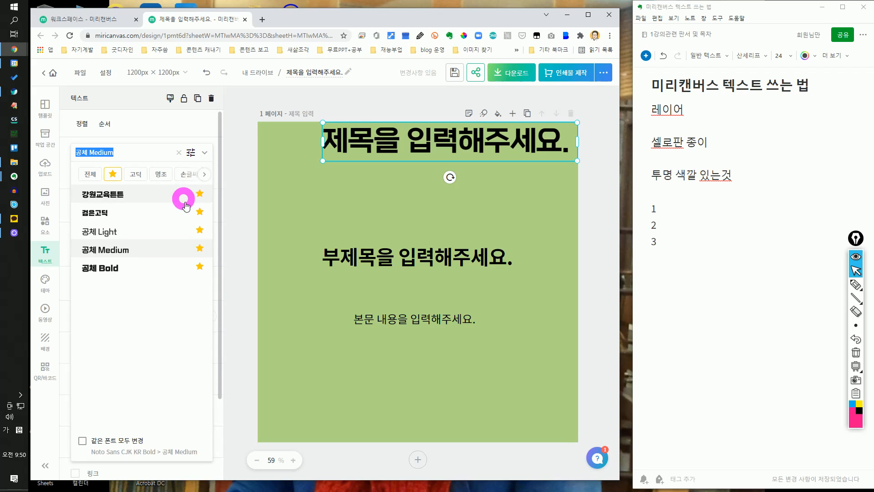
# - Search all fonts for G and mark G마켓 산스 Light, Medium and Bold as favourites
pyautogui.click(91, 173)
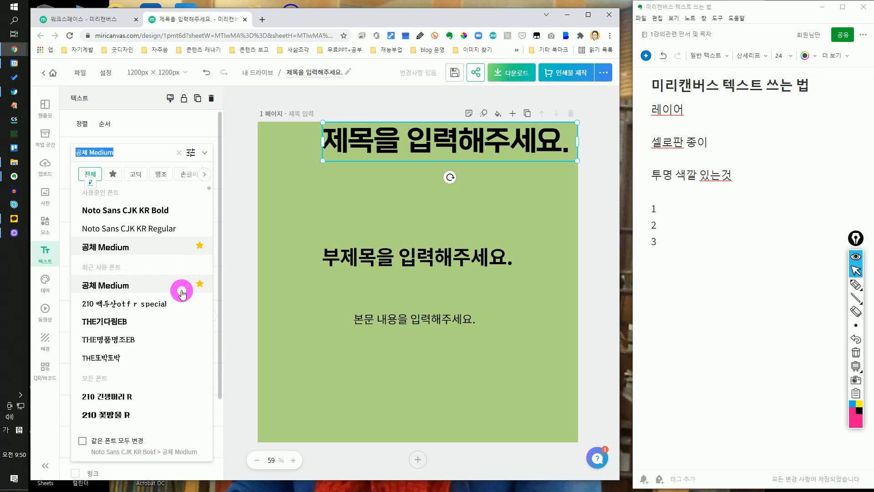
pyautogui.scroll(-10, 182, 293)
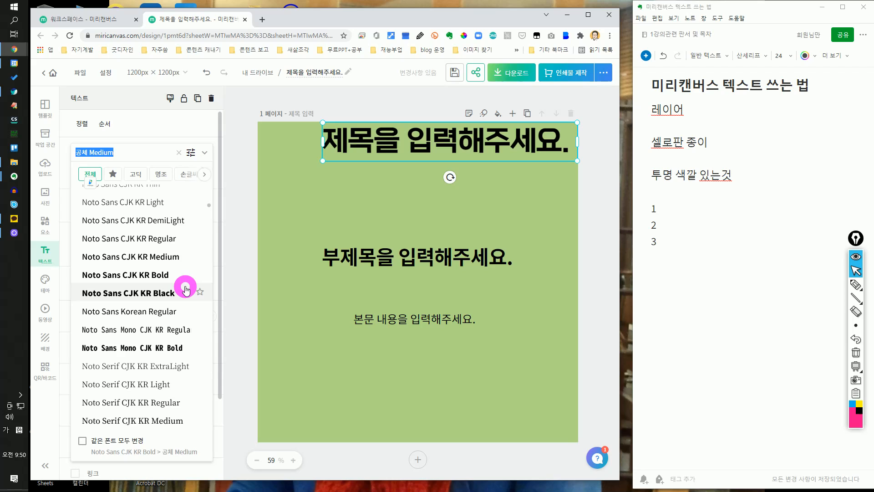
pyautogui.write('G')
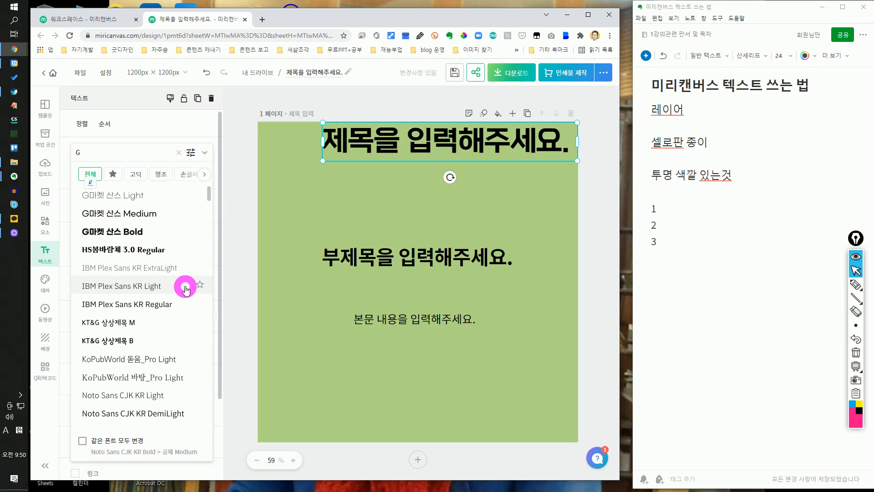
pyautogui.click(203, 231)
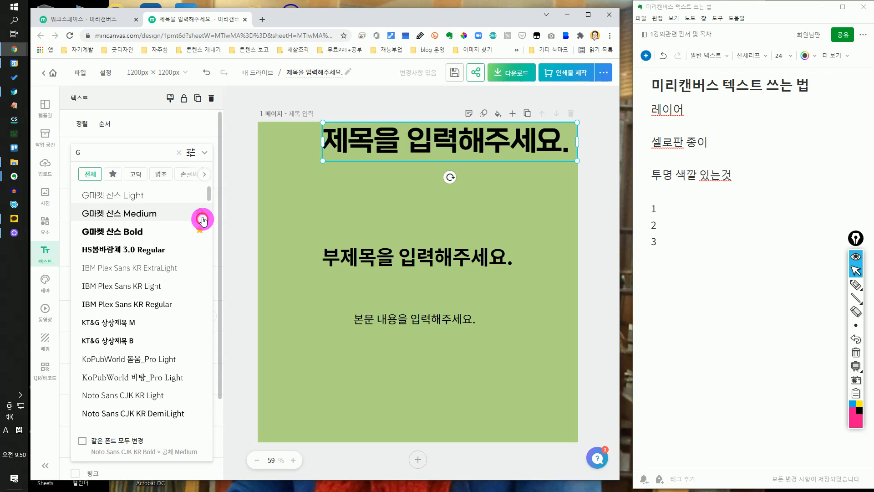
pyautogui.click(202, 214)
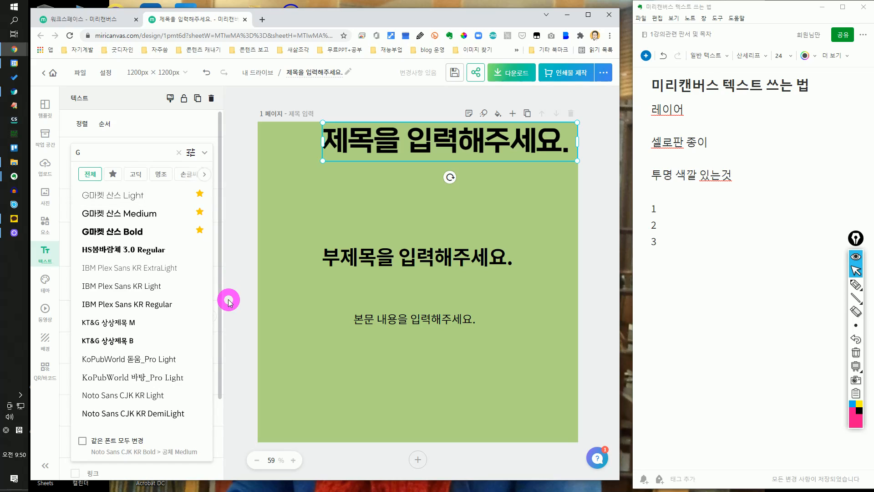
# - Apply the favourite font G마켓 산스 Bold to the title and move the title down to just above the subtitle
pyautogui.click(112, 175)
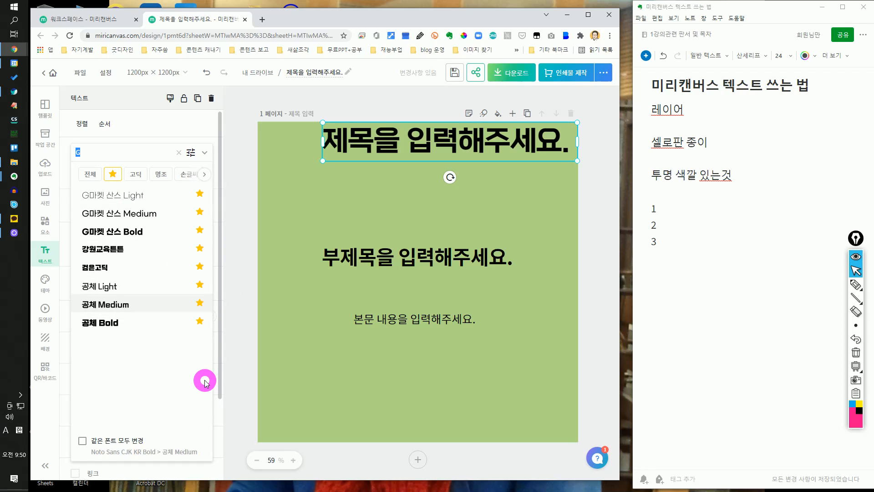
pyautogui.click(132, 235)
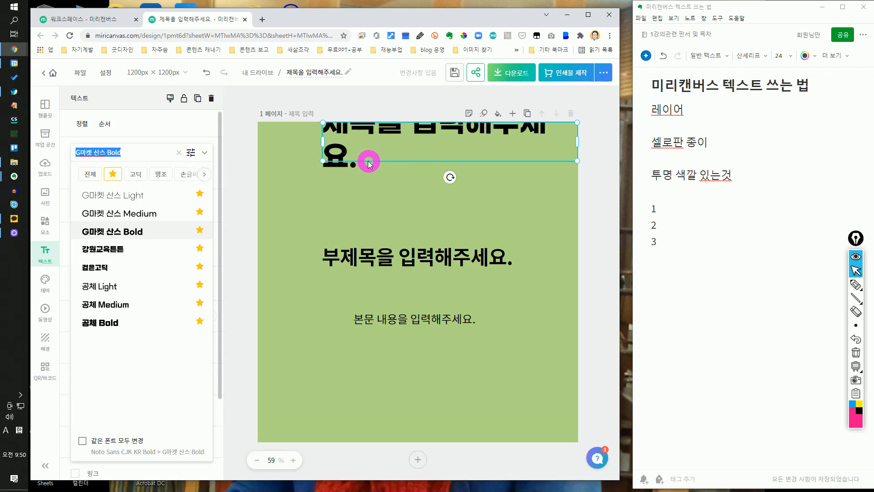
pyautogui.click(367, 192)
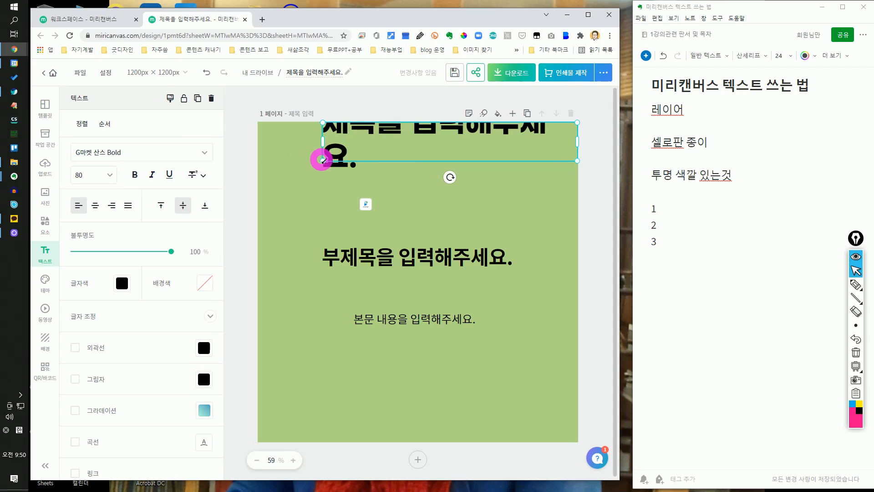
pyautogui.click(241, 141)
pyautogui.moveTo(383, 129); pyautogui.dragTo(371, 181)
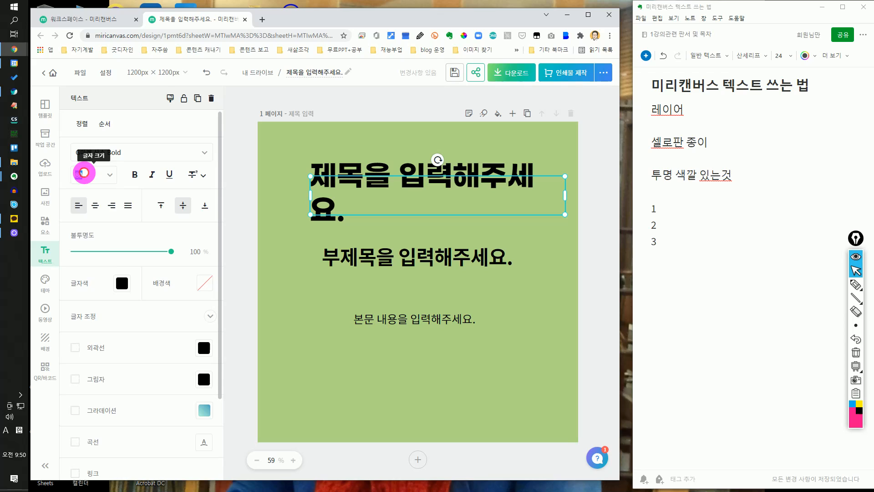
# - Try font size 30 on the title, and set its size to 72
pyautogui.click(84, 172)
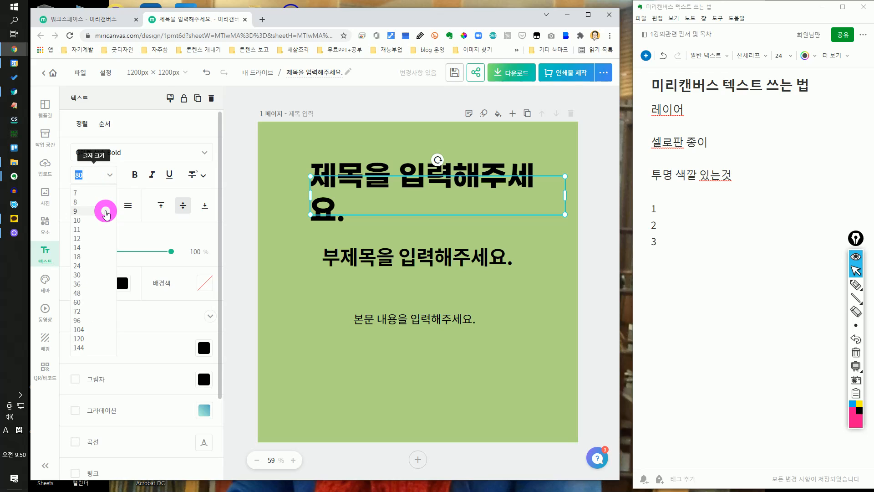
pyautogui.click(89, 276)
pyautogui.click(88, 173)
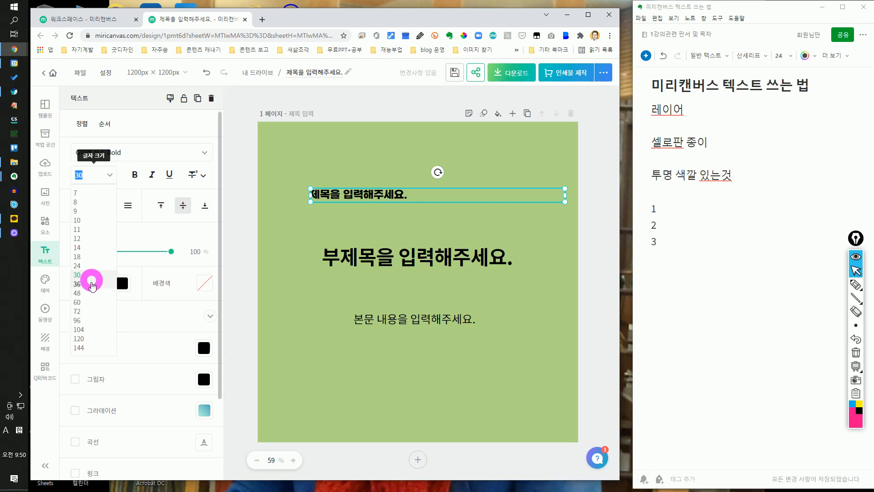
pyautogui.click(81, 311)
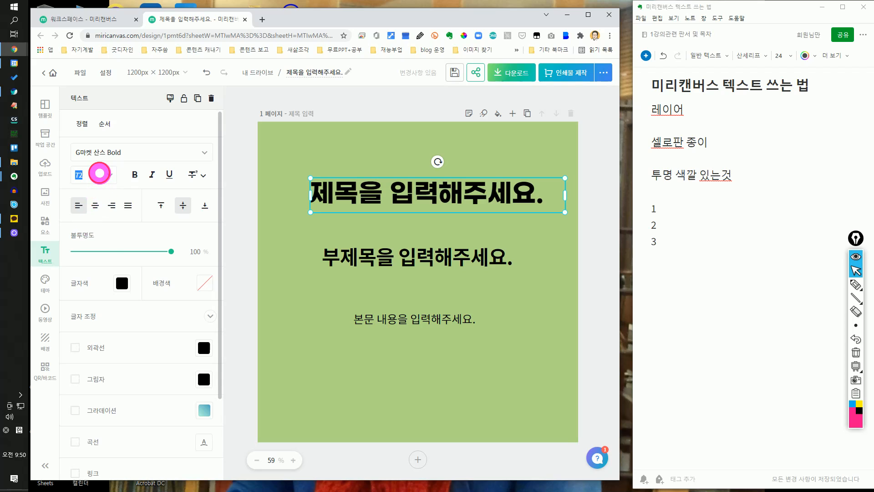
# - Set the title's font size to 71, a value missing from the preset sizes
pyautogui.click(99, 173)
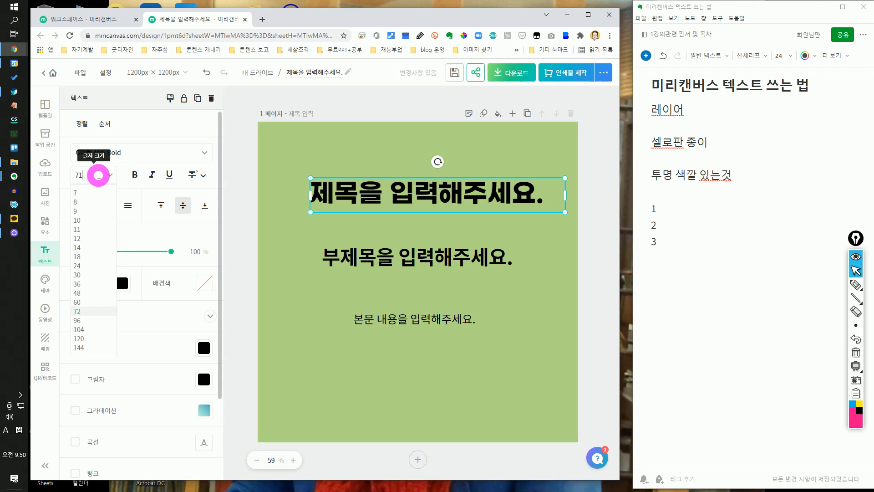
pyautogui.press('Return')
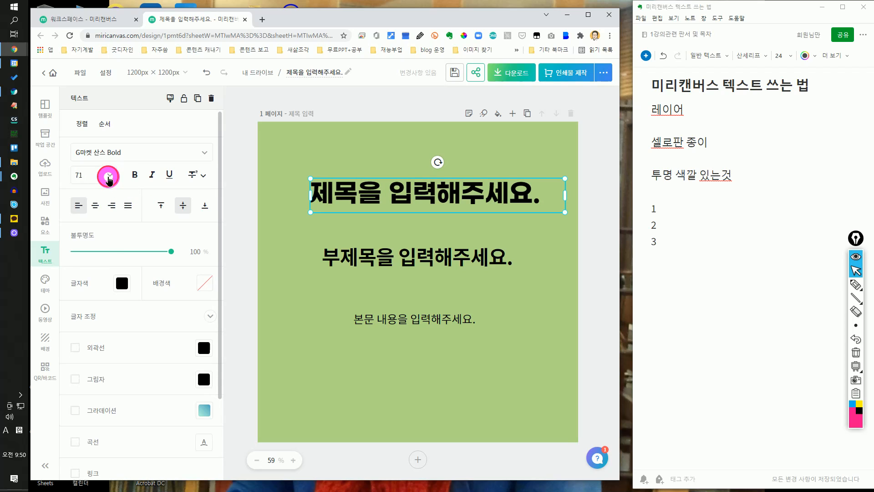
pyautogui.click(109, 175)
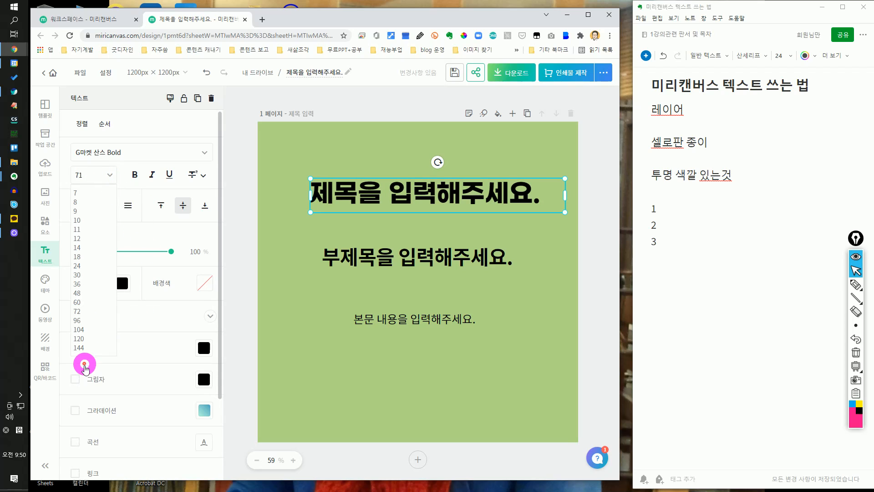
pyautogui.click(152, 132)
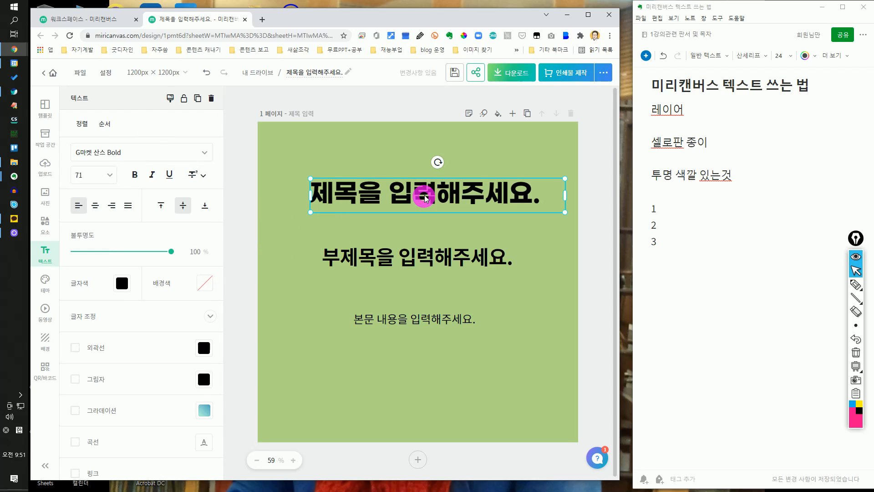
# - Try bold, italic and underline on the title and switch each of them off again
pyautogui.click(132, 174)
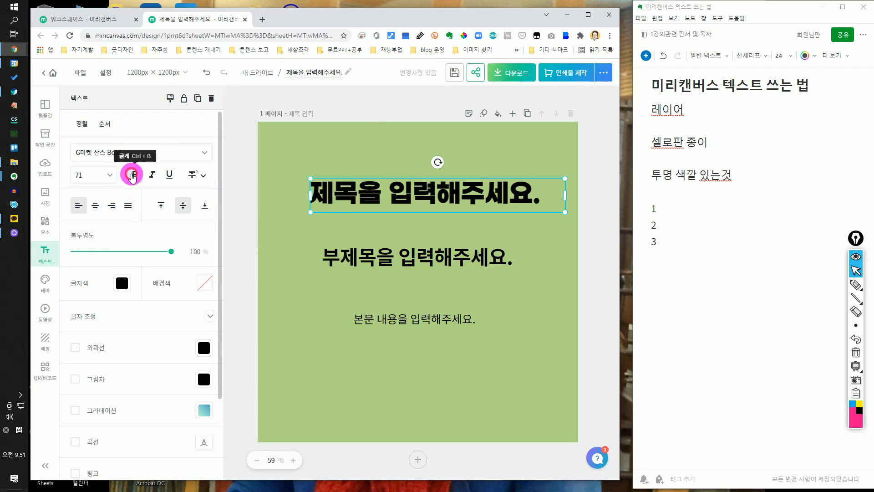
pyautogui.click(132, 175)
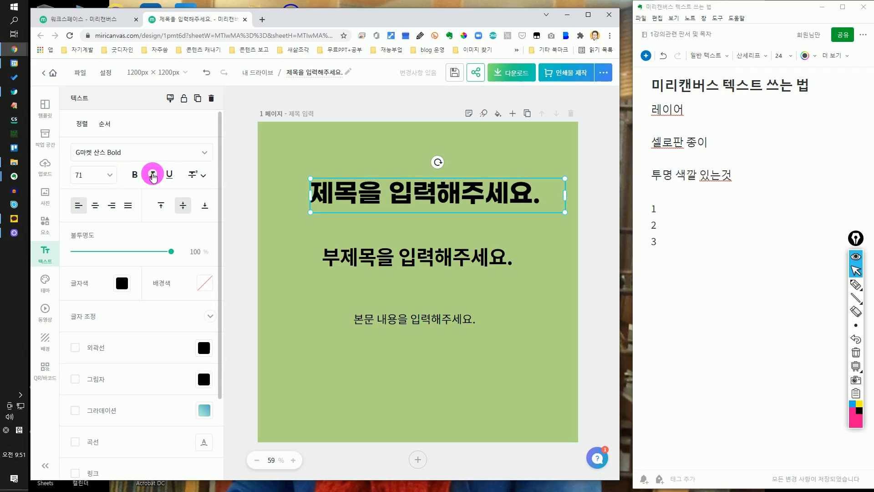
pyautogui.click(153, 175)
pyautogui.click(162, 175)
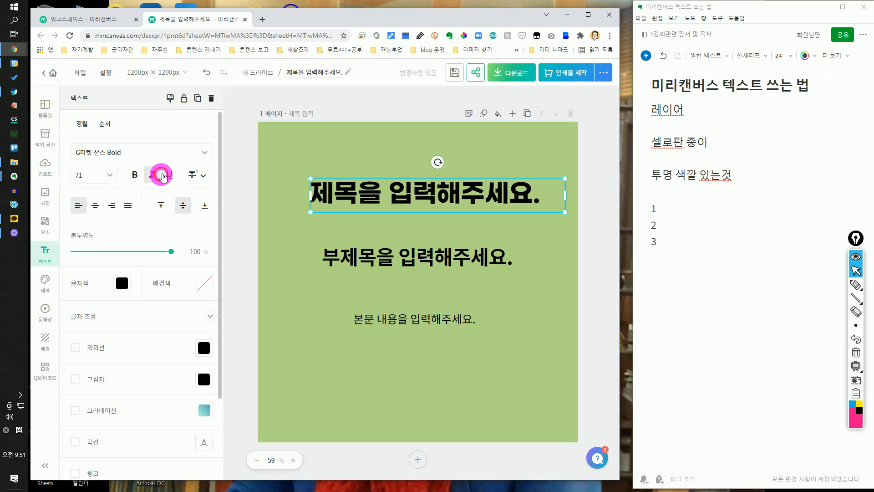
pyautogui.click(166, 175)
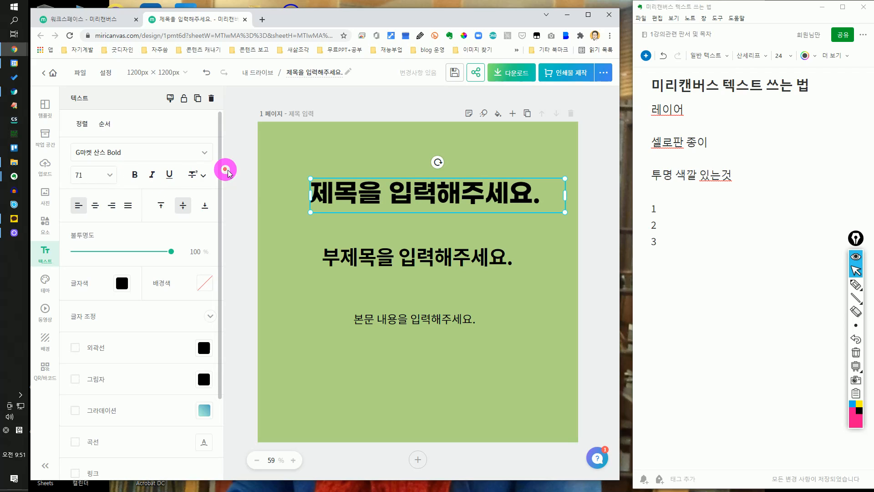
# - Apply strikethrough (취소선) and superscript (윗첨자) to the title
pyautogui.click(205, 177)
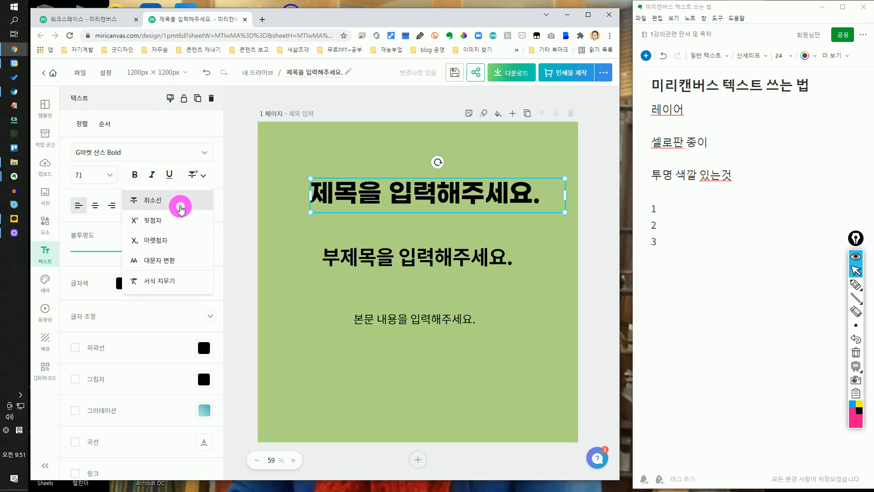
pyautogui.click(180, 200)
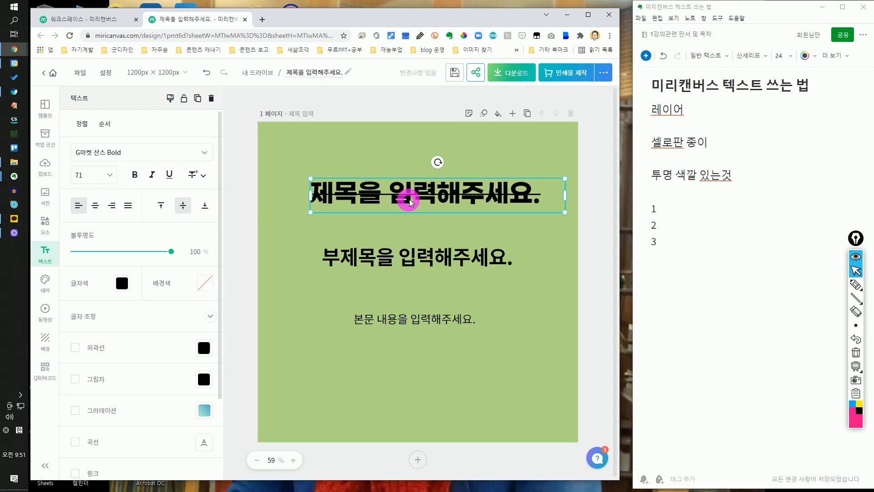
pyautogui.click(203, 176)
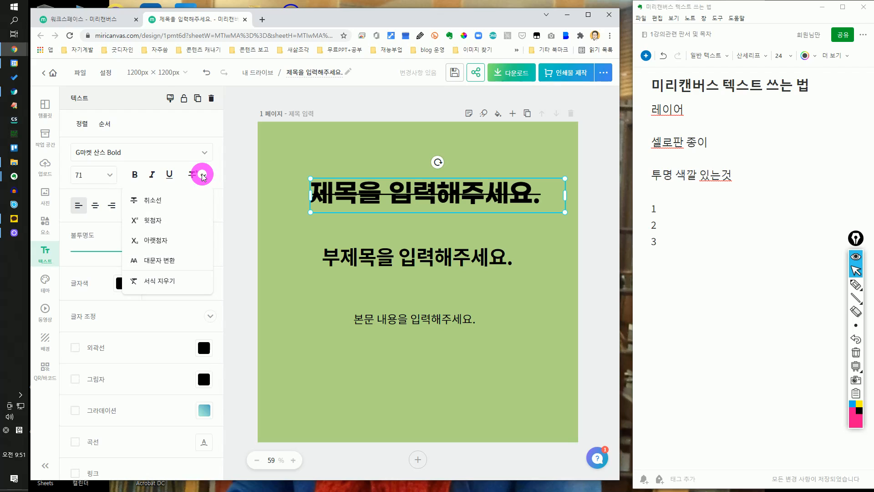
pyautogui.click(172, 221)
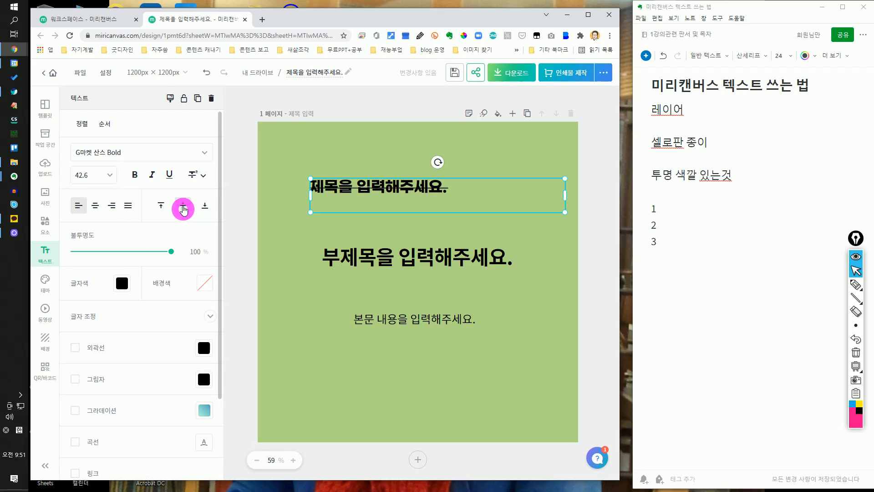
# - Sketch an X with a raised 2 and a lowered 2 over the canvas with the screen pen, and erase the drawing
pyautogui.click(201, 176)
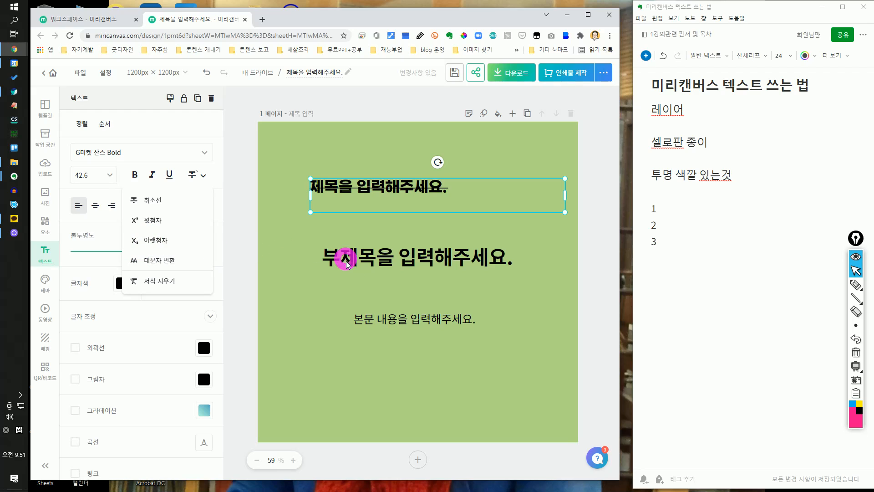
pyautogui.click(855, 284)
pyautogui.moveTo(342, 233); pyautogui.dragTo(265, 332)
pyautogui.moveTo(272, 239); pyautogui.dragTo(342, 329)
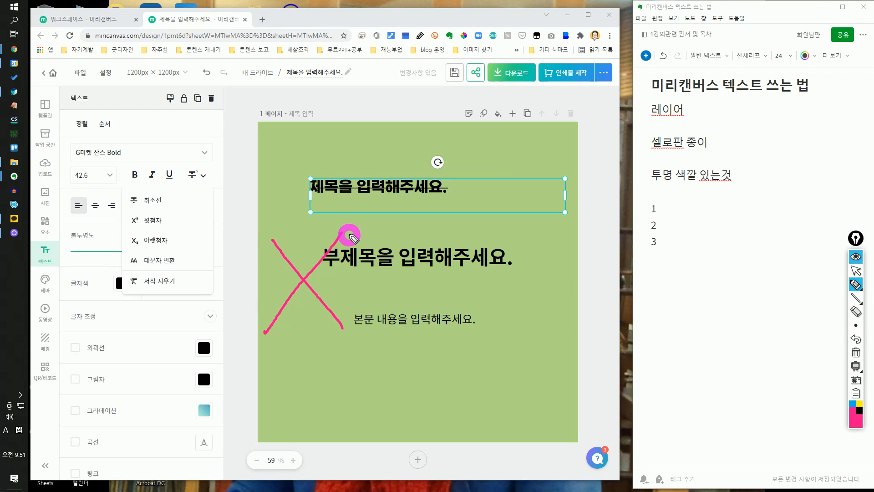
pyautogui.moveTo(363, 234); pyautogui.dragTo(374, 242)
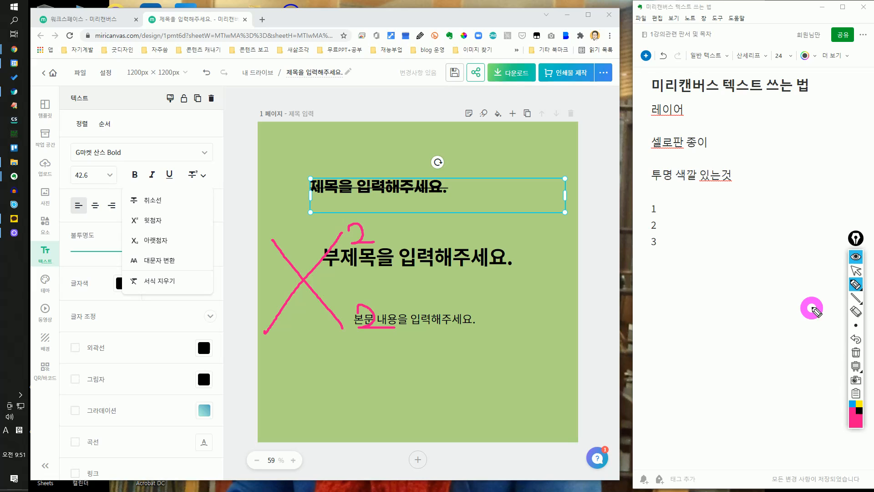
pyautogui.click(852, 355)
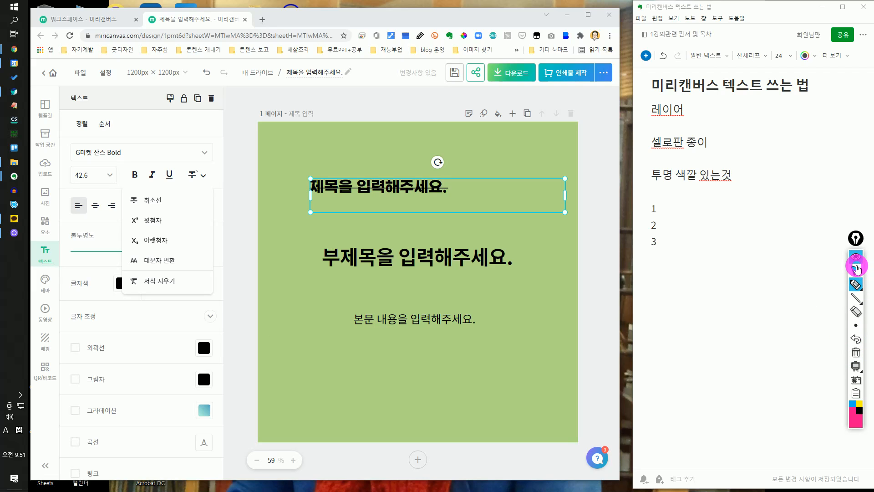
pyautogui.click(856, 270)
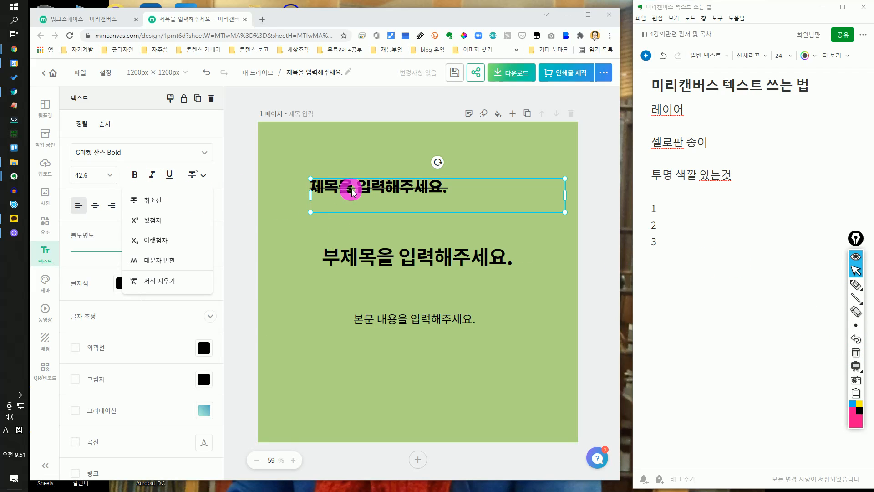
# - Remove the strikethrough from the title and try to set its font size to 72
pyautogui.click(147, 200)
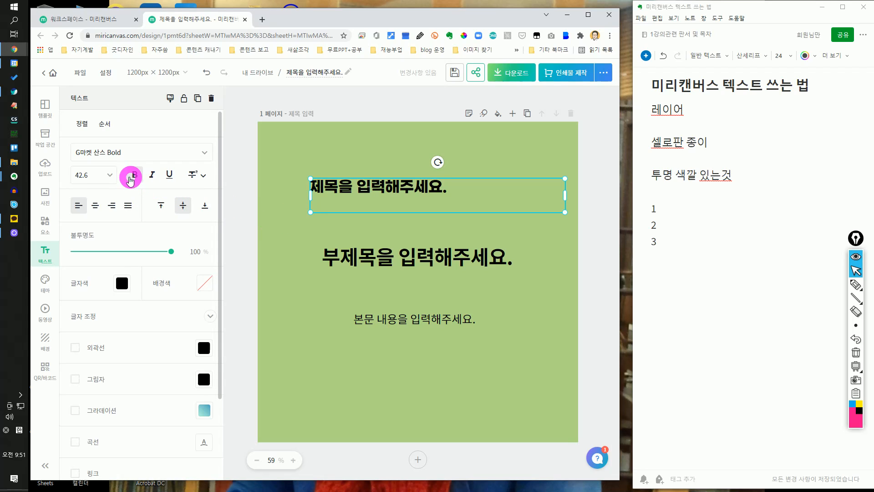
pyautogui.click(113, 176)
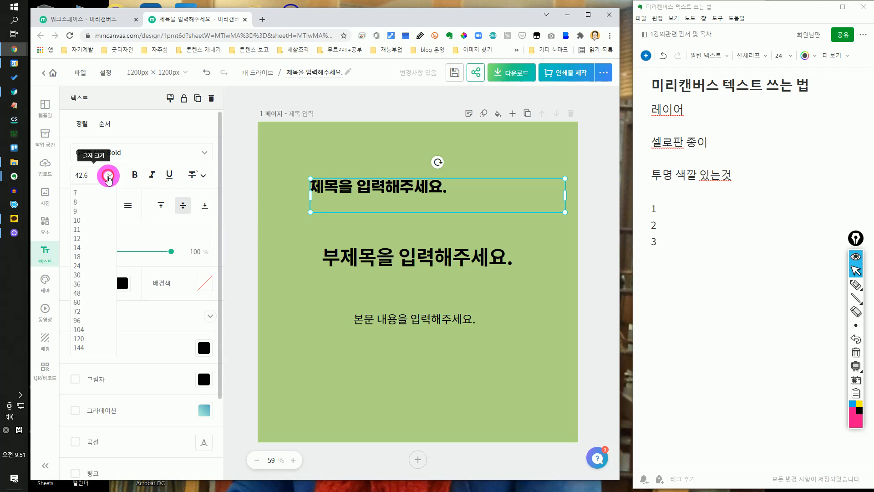
pyautogui.click(80, 314)
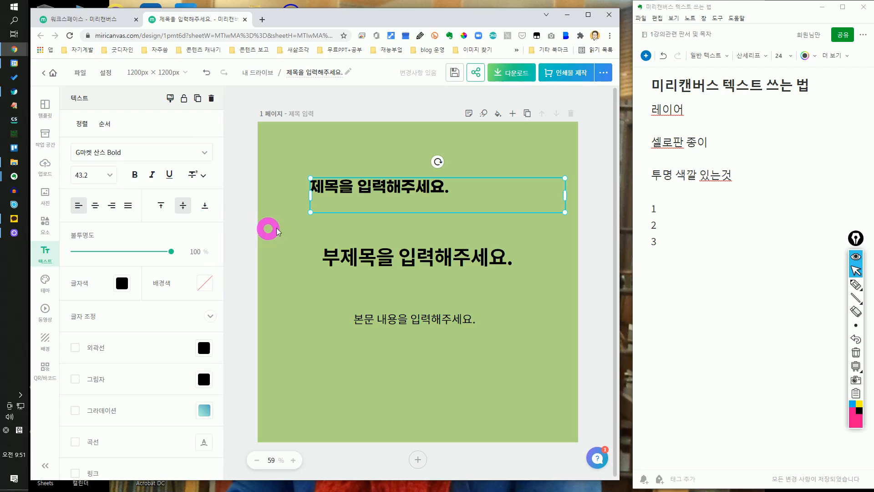
pyautogui.click(98, 175)
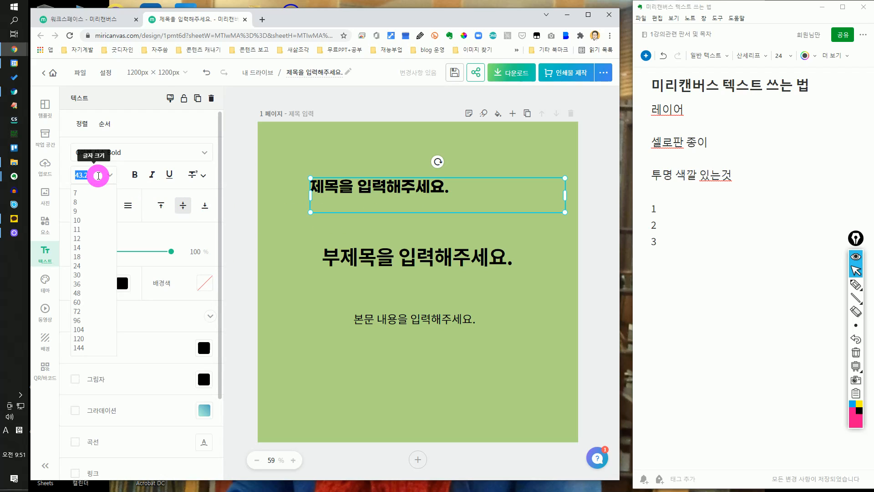
pyautogui.write('72')
pyautogui.press('Return')
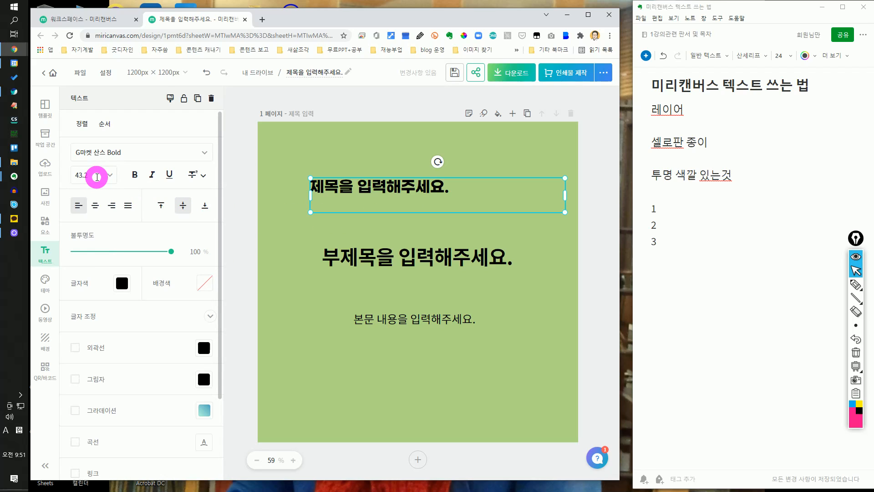
pyautogui.doubleClick(425, 205)
pyautogui.click(377, 148)
pyautogui.click(475, 184)
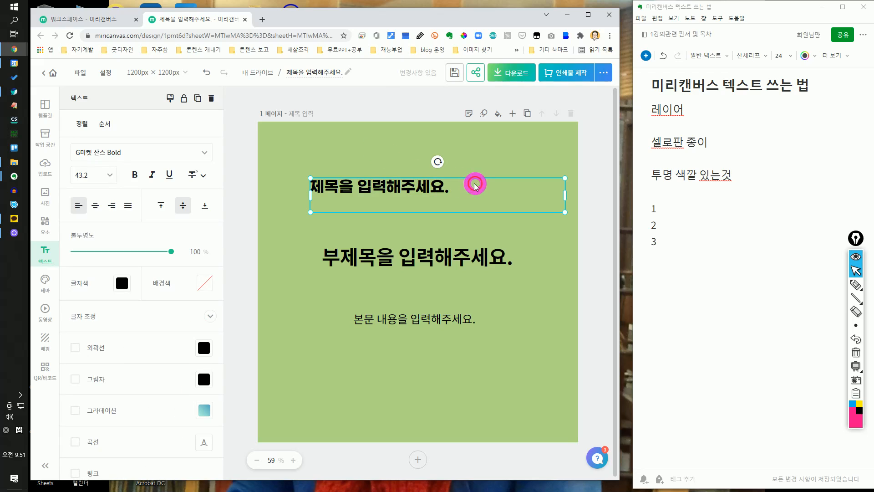
# - Remove the superscript from the title by clearing its formatting with 서식 지우기
pyautogui.click(203, 177)
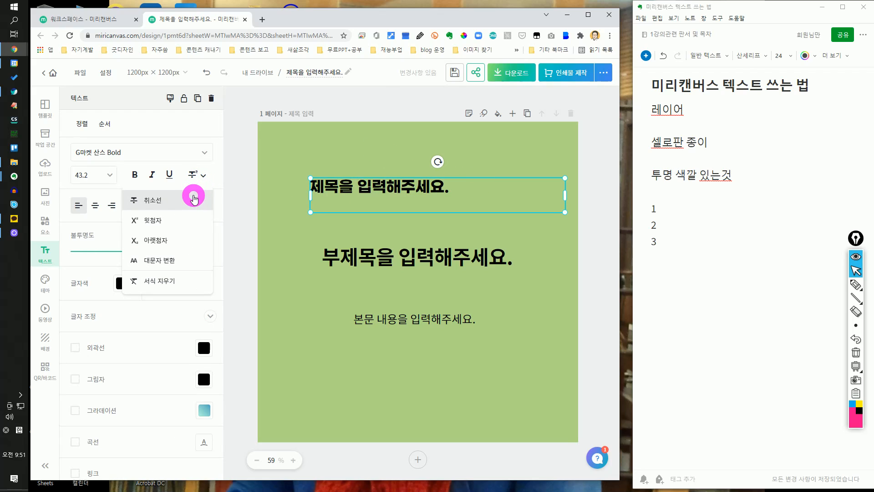
pyautogui.click(184, 220)
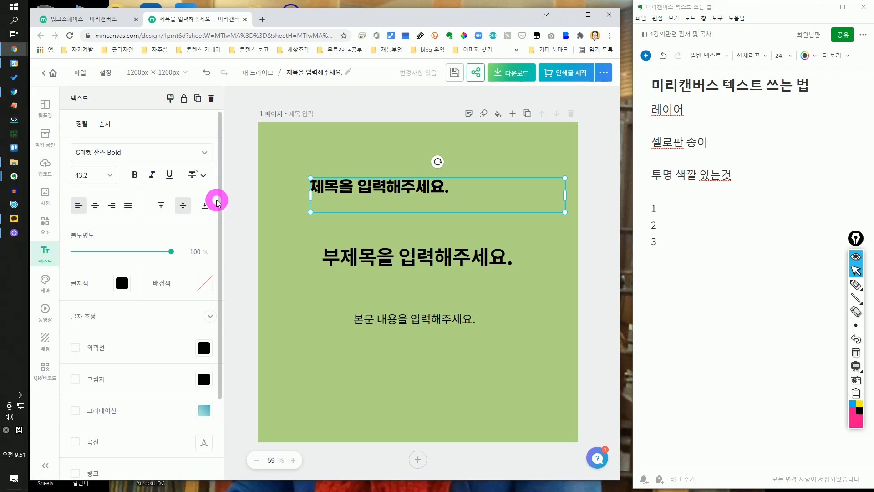
pyautogui.click(200, 176)
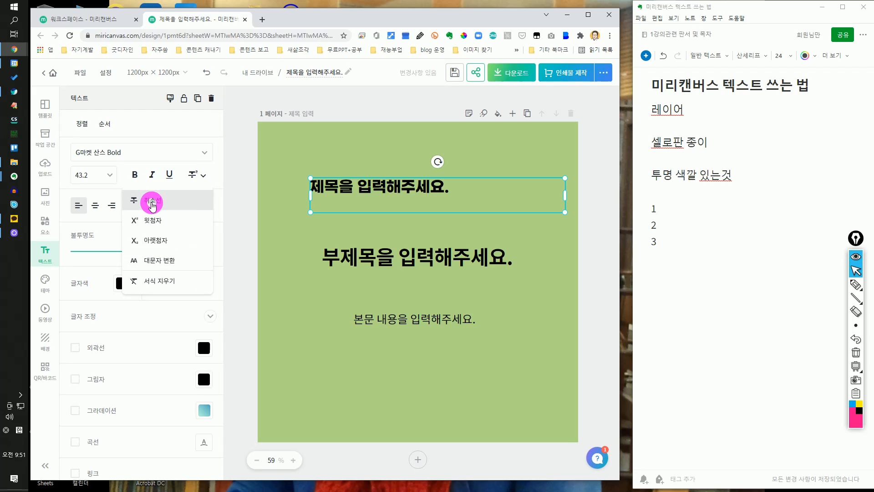
pyautogui.click(176, 286)
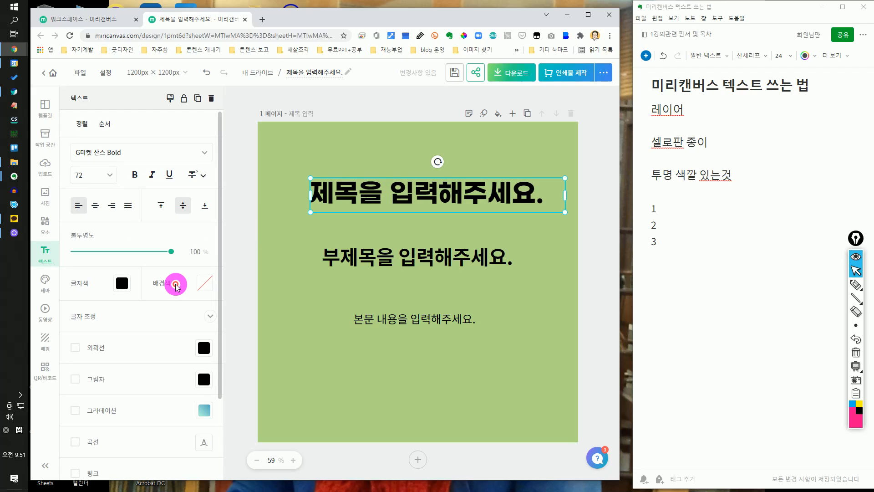
pyautogui.click(246, 203)
pyautogui.click(392, 199)
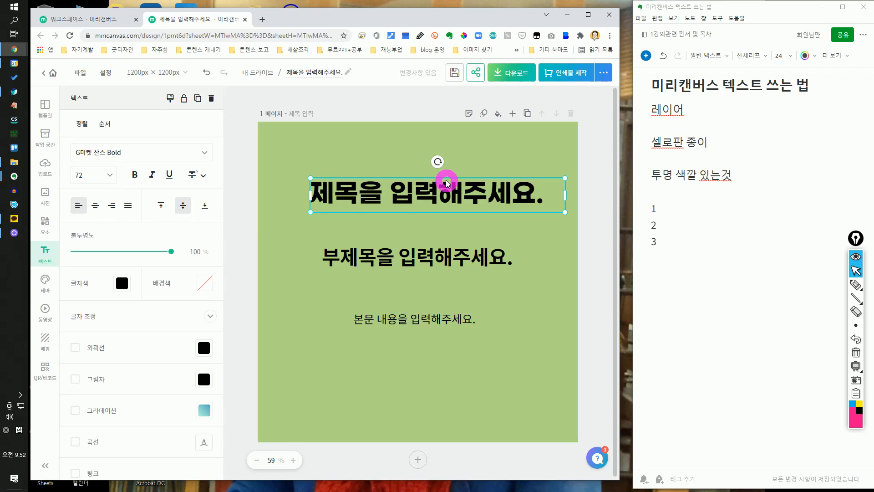
# - Deselect the title, select it again and move it slightly up and to the left on the canvas
pyautogui.press('Escape')
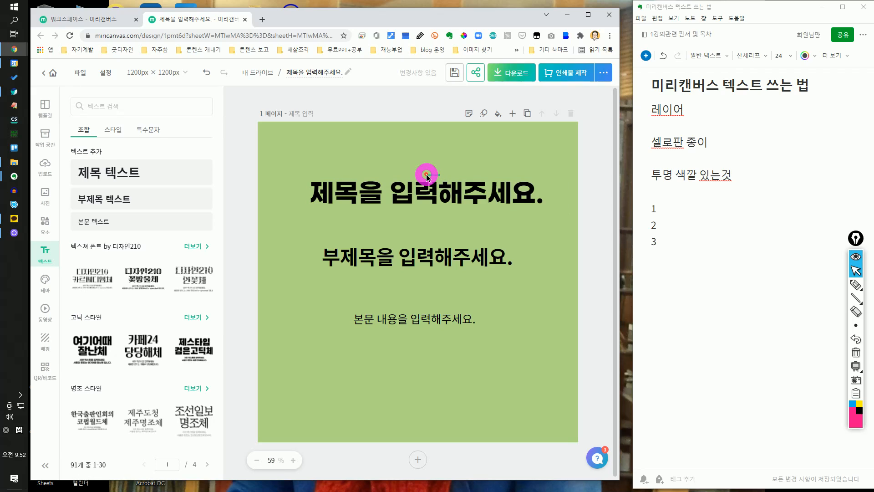
pyautogui.click(426, 177)
pyautogui.moveTo(426, 177); pyautogui.dragTo(404, 171)
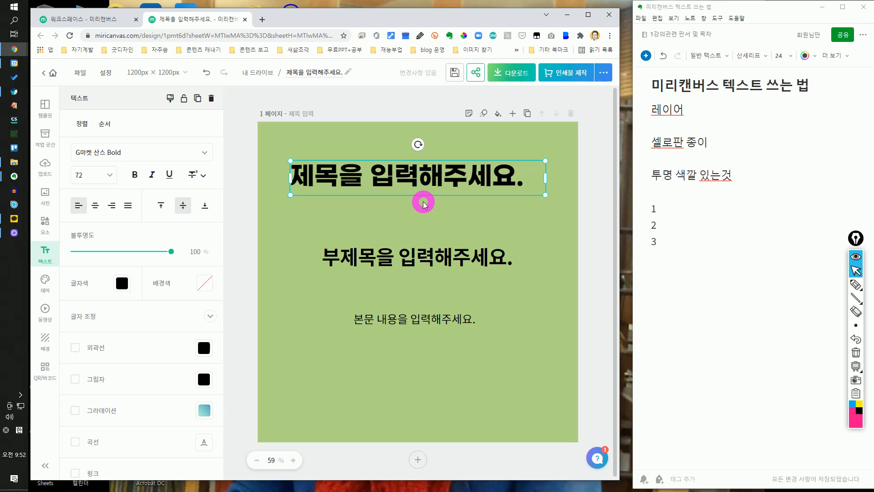
# - Align the title to the page's left edge (왼쪽), and centre it horizontally on the page (가운데)
pyautogui.click(77, 123)
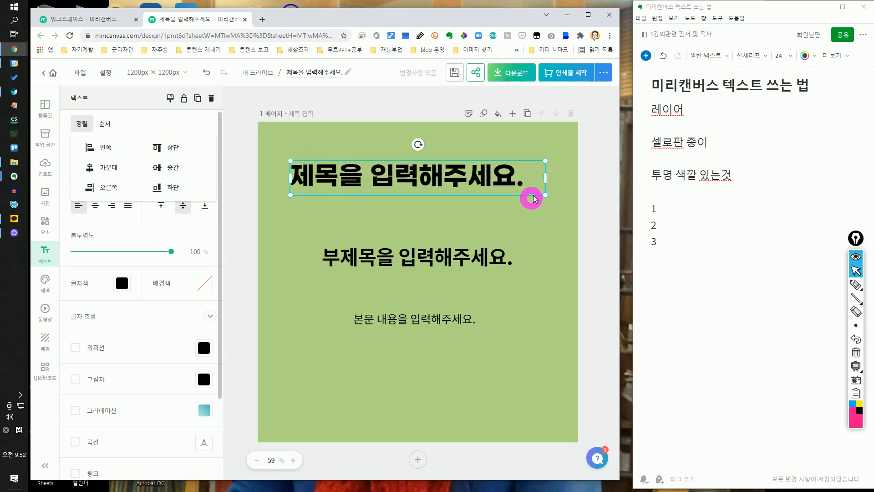
pyautogui.click(97, 157)
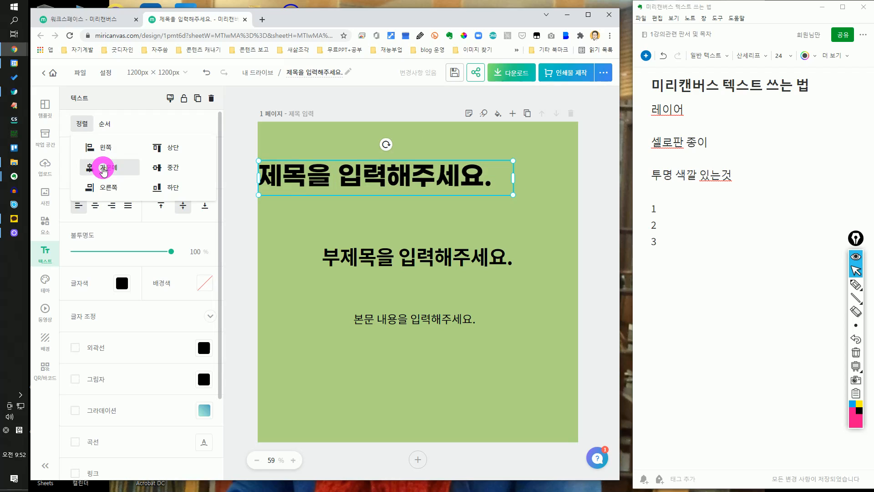
pyautogui.click(103, 169)
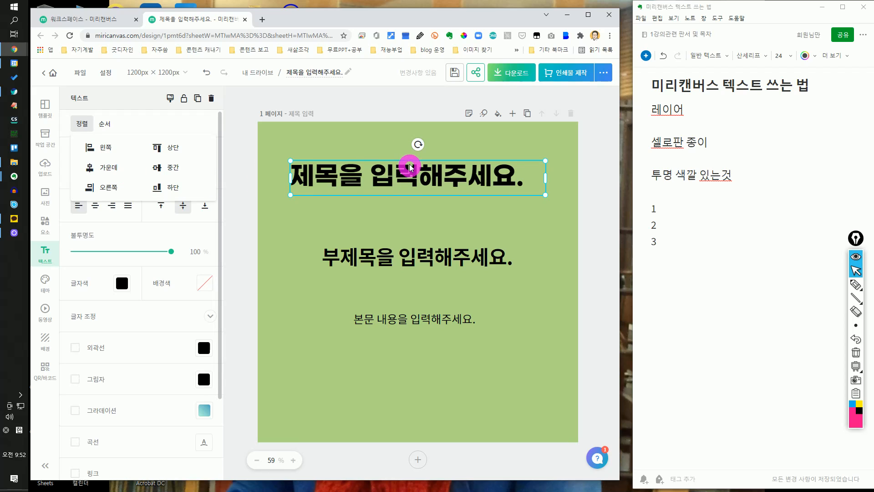
# - Try centre and right text alignment inside the title's box, and set the text to justified
pyautogui.click(96, 205)
pyautogui.click(109, 206)
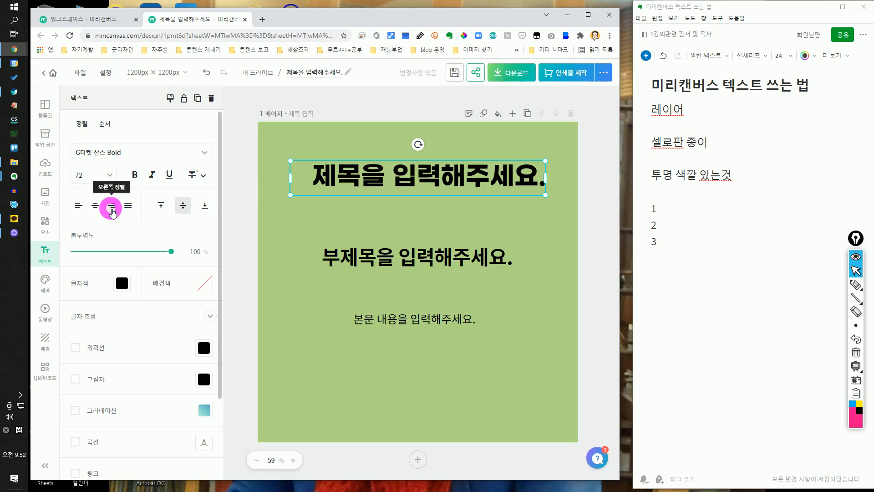
pyautogui.click(127, 206)
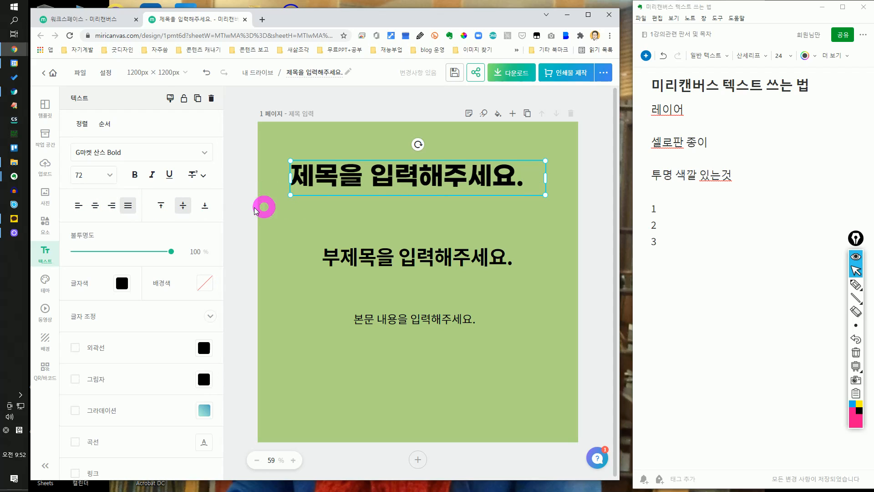
# - Try right and centre alignment for the title text, set it to left, and align it vertically to the bottom of its box
pyautogui.click(115, 209)
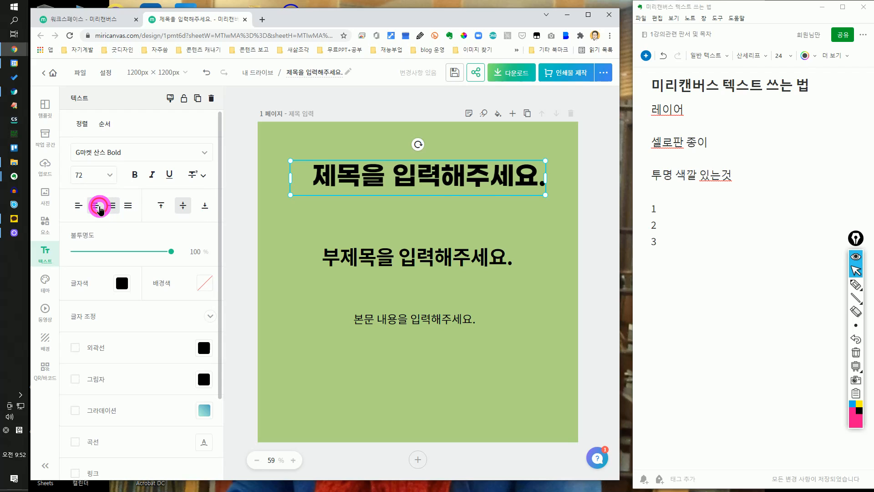
pyautogui.click(96, 205)
pyautogui.click(79, 208)
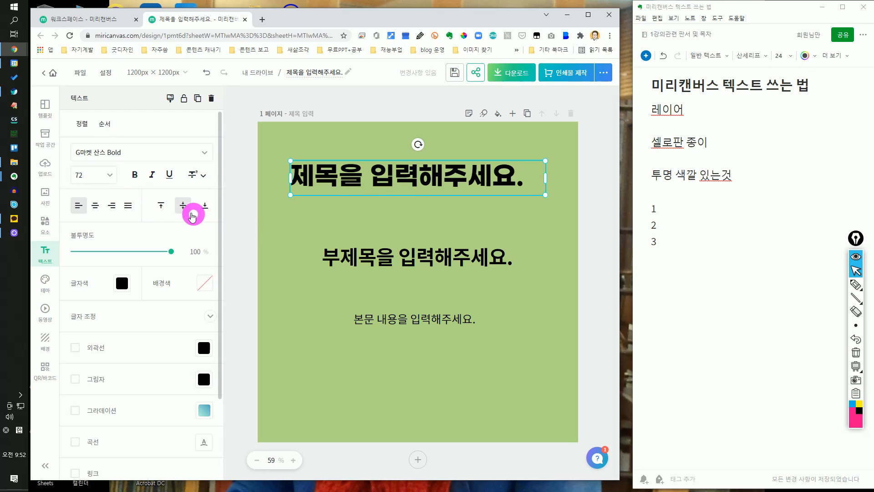
pyautogui.click(158, 207)
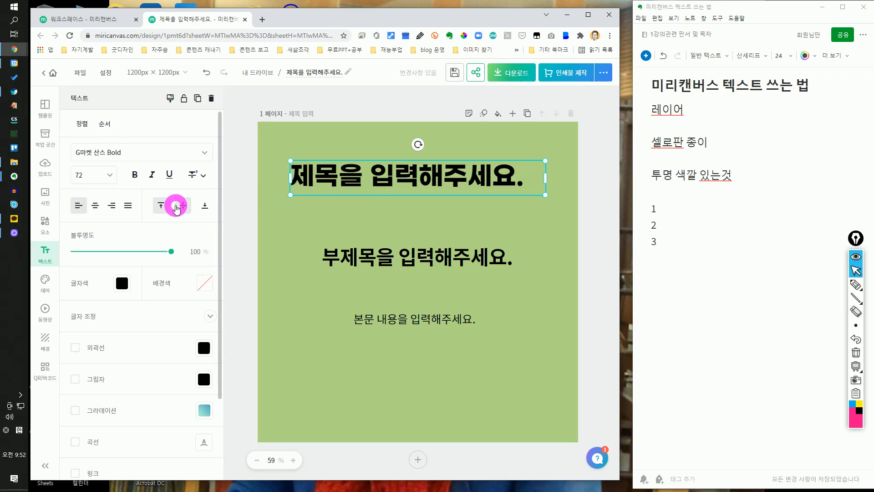
pyautogui.click(177, 207)
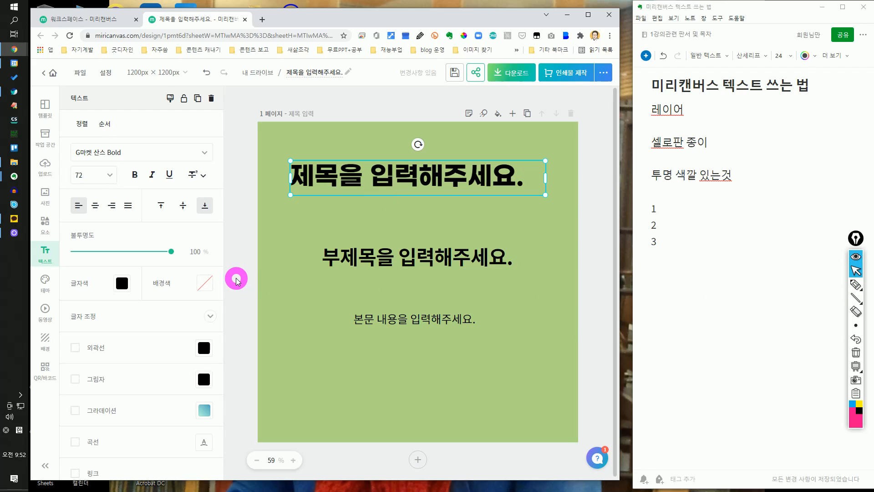
pyautogui.moveTo(173, 255)
pyautogui.mouseDown()
pyautogui.moveTo(101, 256)
pyautogui.moveTo(186, 258)
pyautogui.mouseUp()
# - Change the title's text colour (글자색) to the bright orange-red from the default palette
pyautogui.click(127, 282)
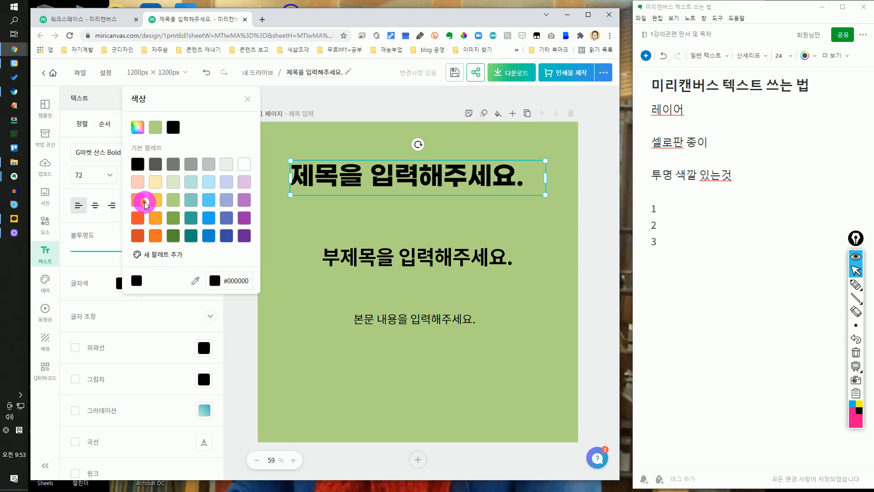
pyautogui.click(284, 237)
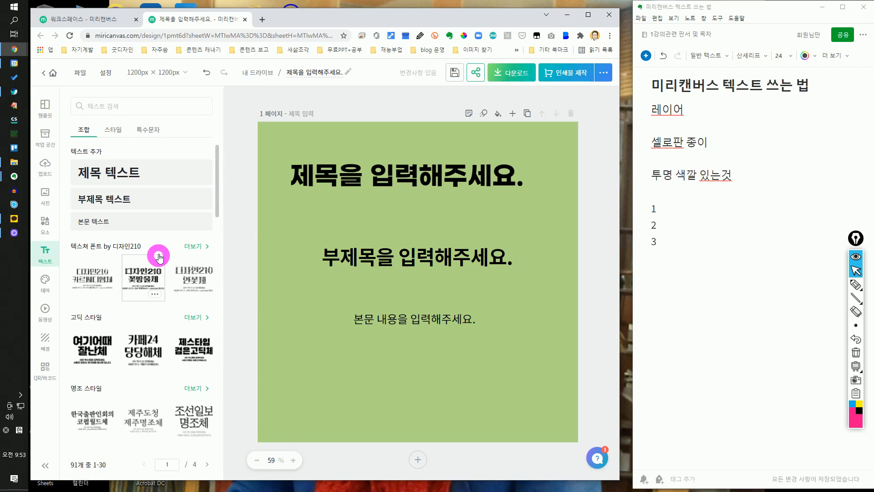
pyautogui.click(328, 180)
pyautogui.click(122, 277)
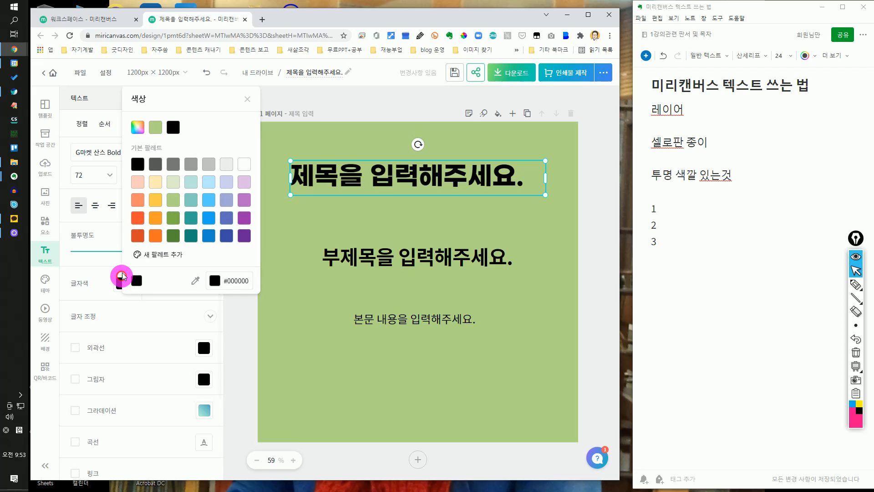
pyautogui.click(140, 218)
pyautogui.click(302, 248)
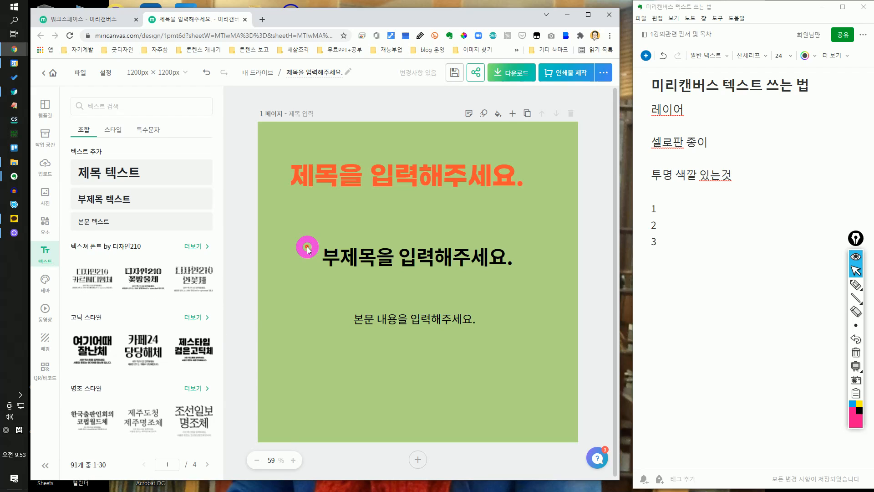
# - Give the title text a white background colour (배경색)
pyautogui.click(342, 184)
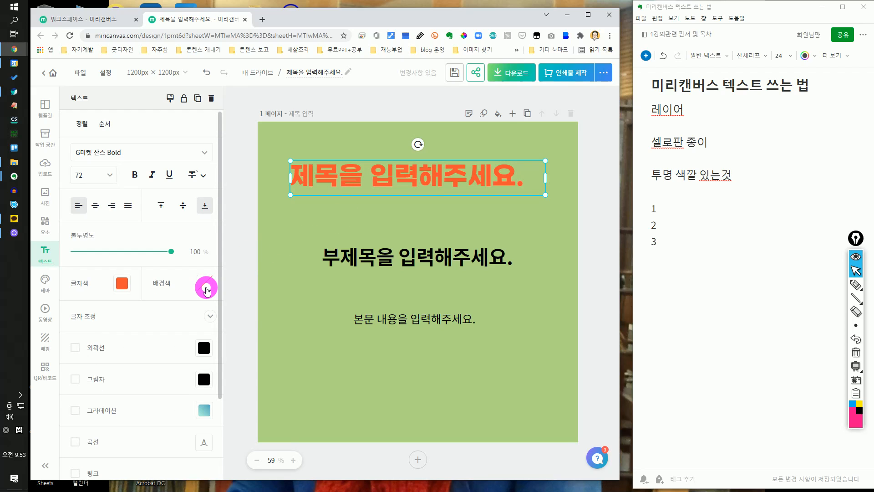
pyautogui.click(206, 287)
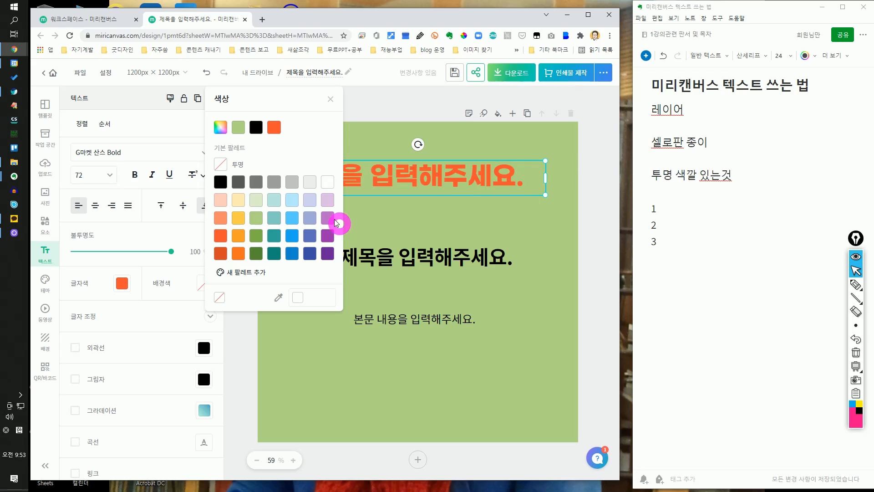
pyautogui.click(324, 188)
pyautogui.click(472, 208)
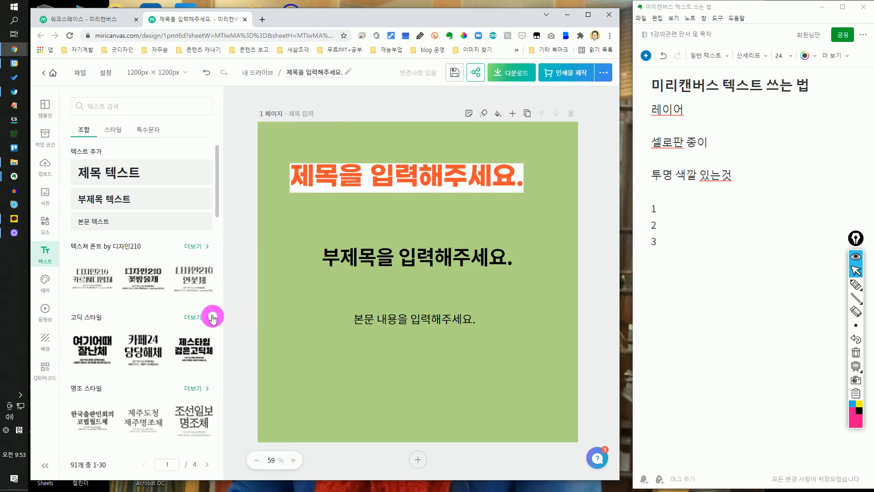
# - Reset the title's background colour to transparent (투명), keeping the title selected
pyautogui.click(310, 181)
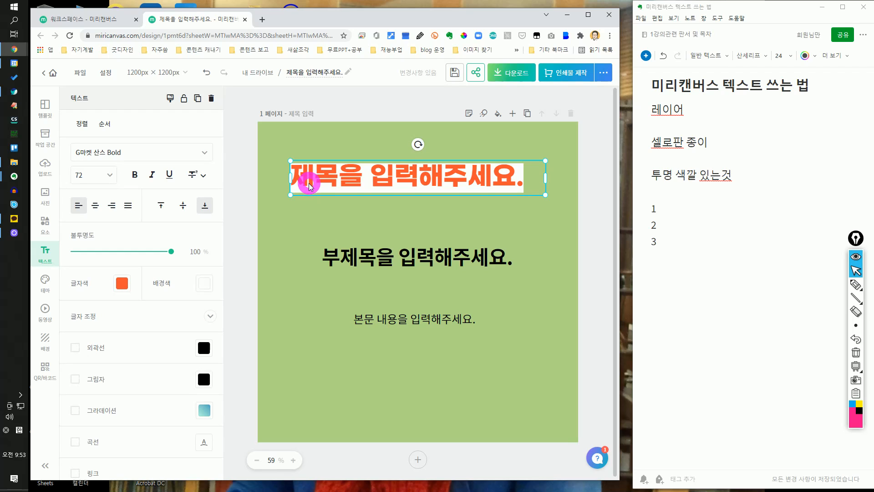
pyautogui.scroll(-3, 172, 357)
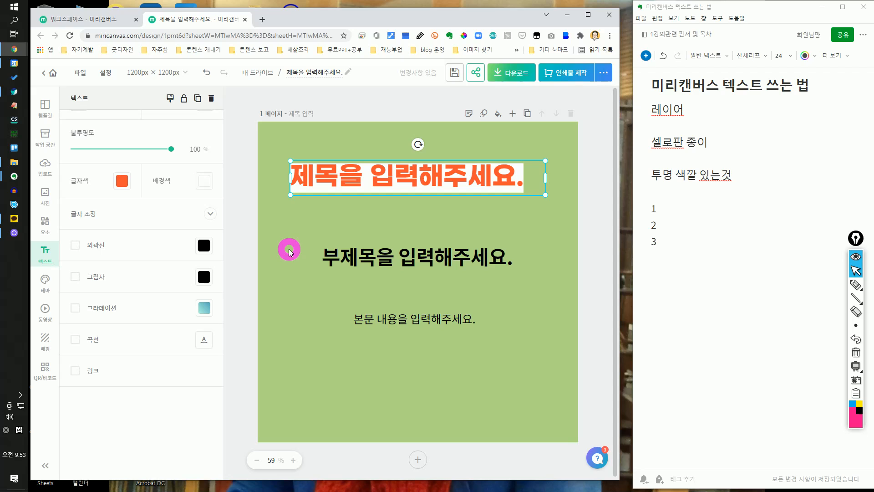
pyautogui.click(204, 180)
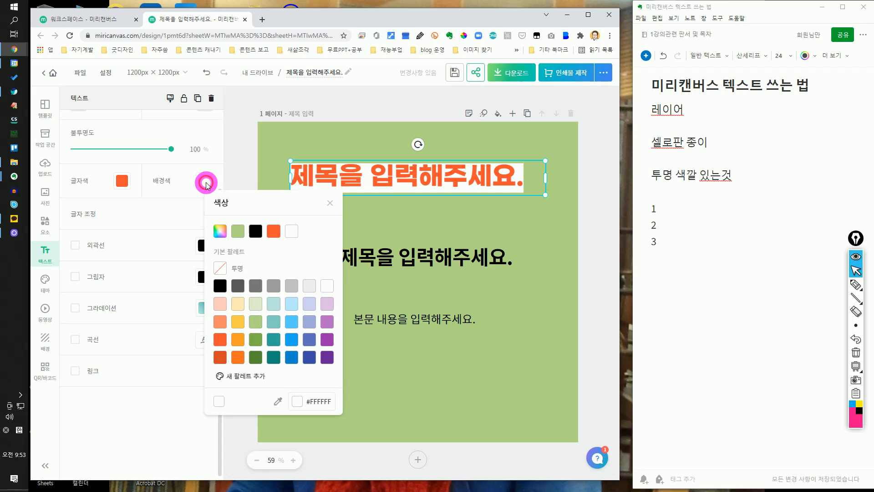
pyautogui.click(219, 275)
pyautogui.click(248, 167)
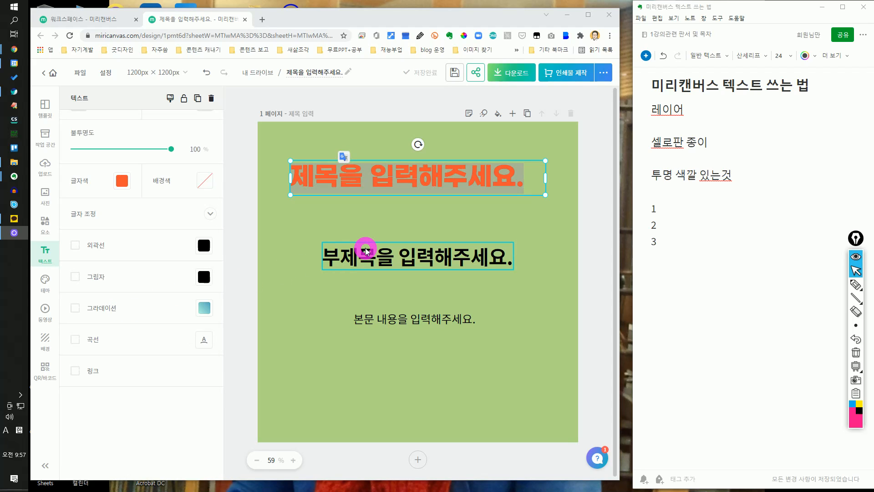
pyautogui.click(269, 161)
pyautogui.click(338, 169)
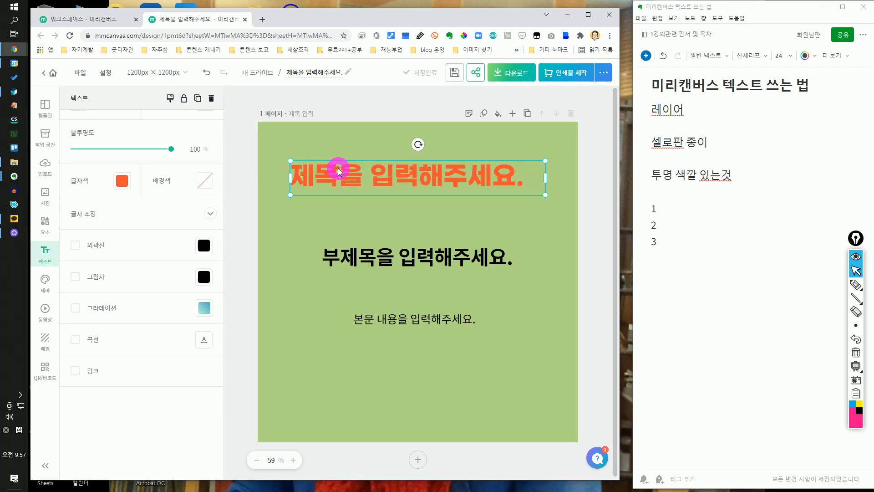
# - Toggle the title's outline (외곽선) on and off to compare the look, and leave it enabled
pyautogui.click(74, 248)
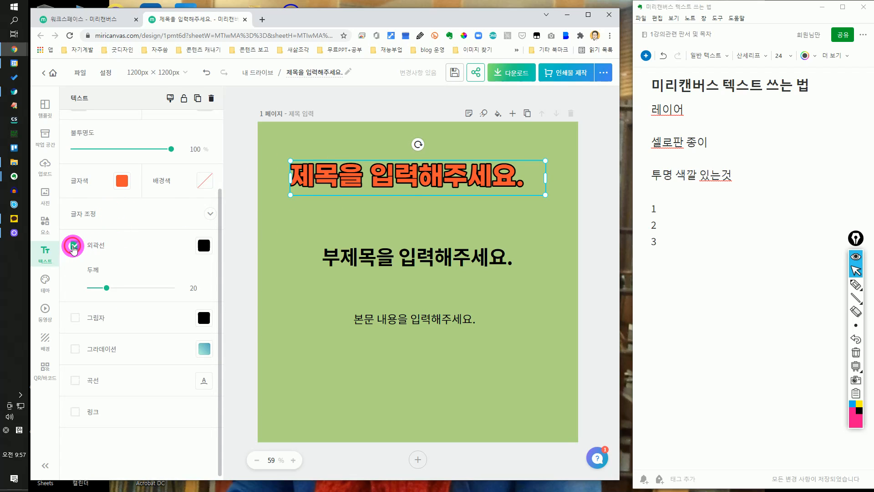
pyautogui.click(73, 248)
pyautogui.click(73, 247)
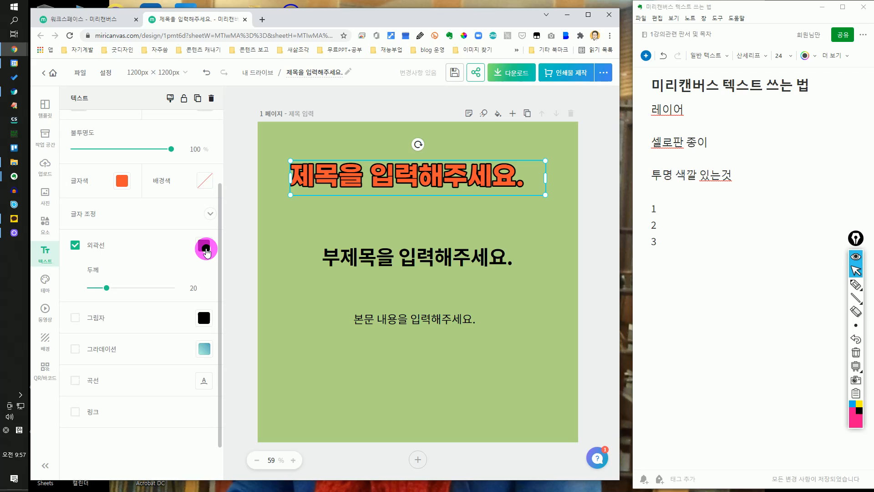
pyautogui.click(76, 245)
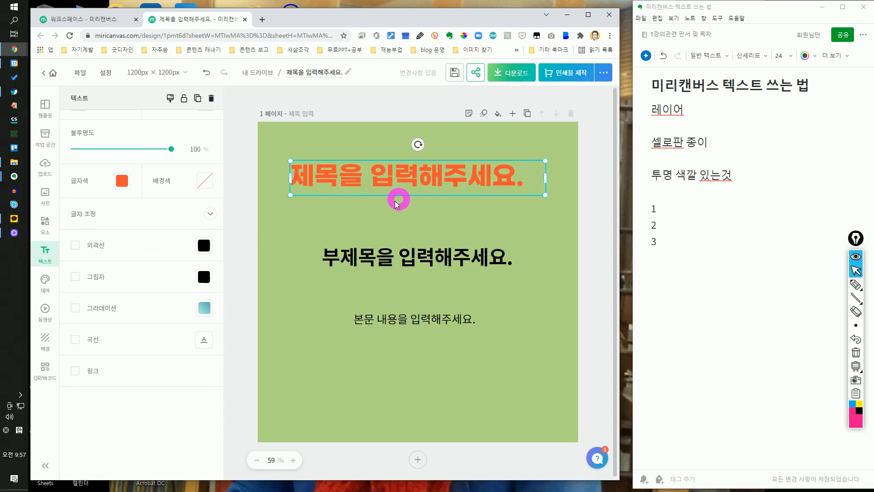
pyautogui.click(76, 245)
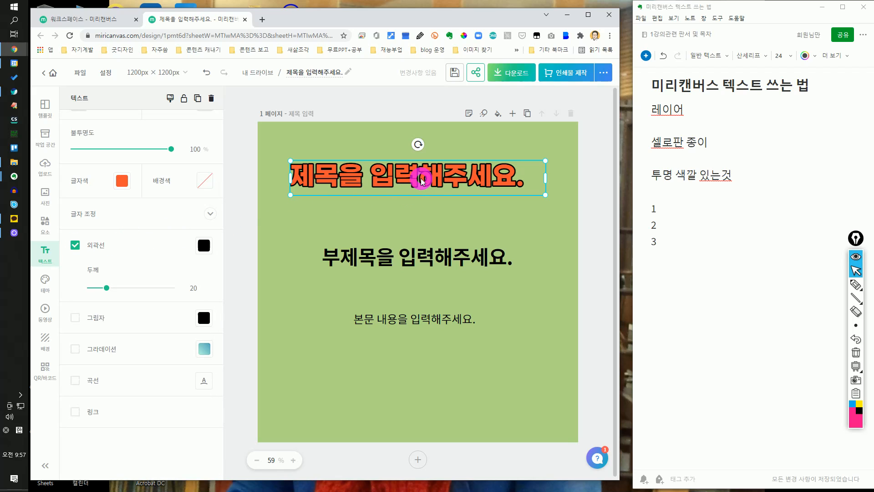
# - Move the title slightly down towards the subtitle and centre its text within the box
pyautogui.moveTo(419, 179); pyautogui.dragTo(421, 205)
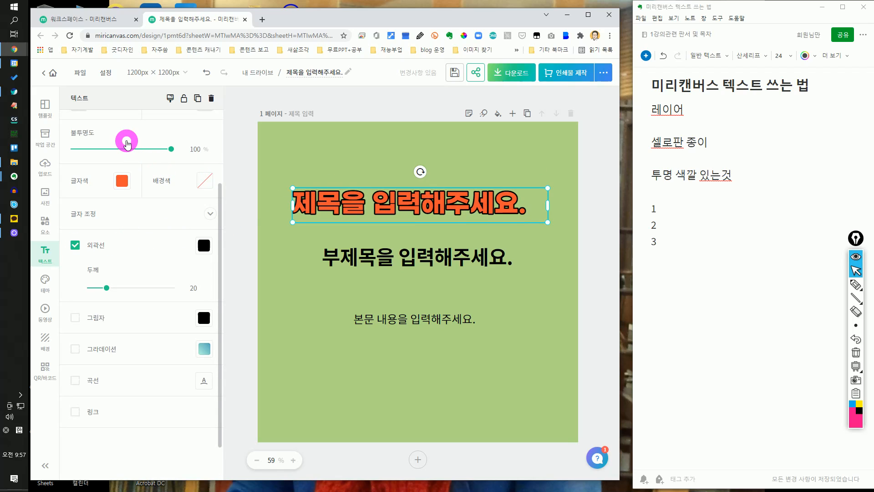
pyautogui.scroll(3, 118, 196)
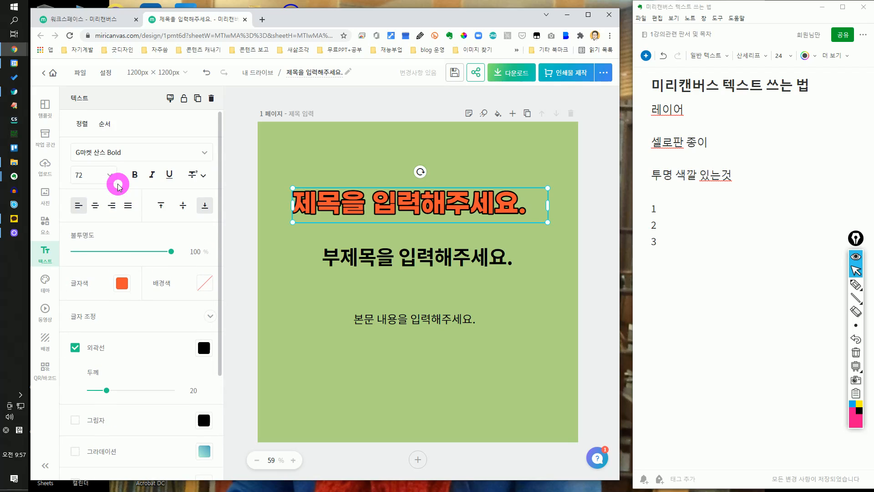
pyautogui.click(95, 206)
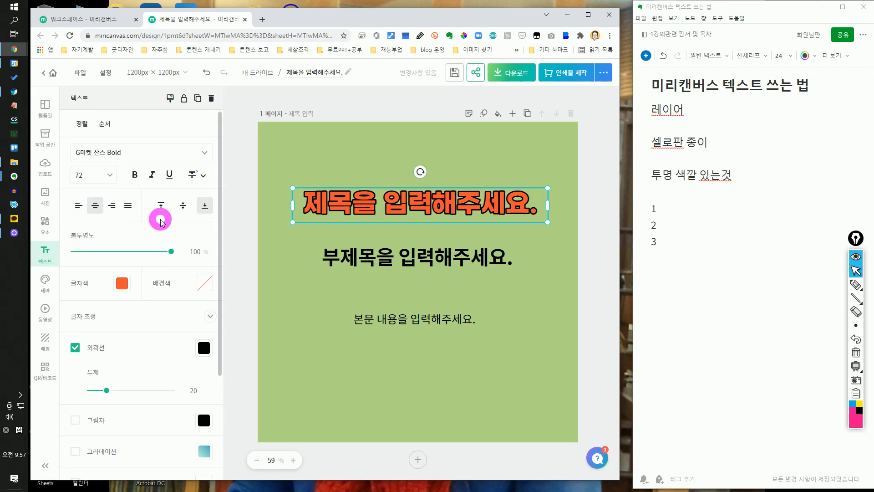
# - Increase the title's outline thickness (두께) to 58, and deselect and reselect the title to check the look
pyautogui.scroll(-3, 160, 220)
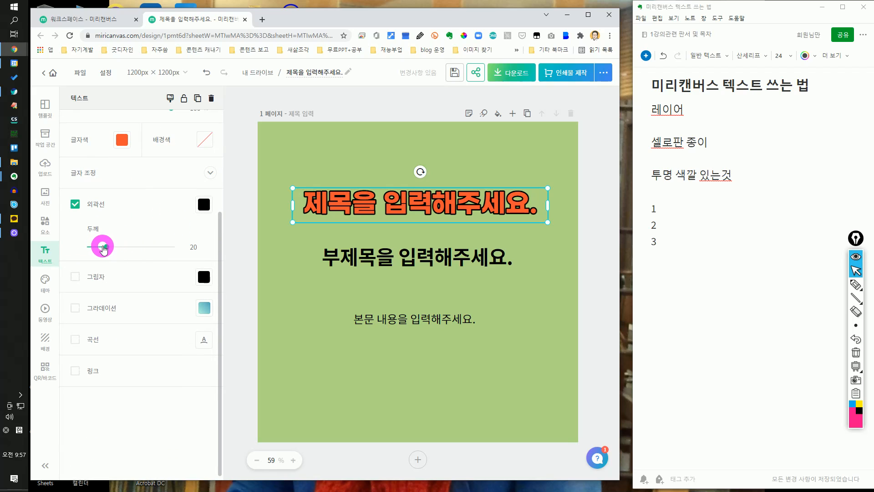
pyautogui.moveTo(106, 248); pyautogui.dragTo(139, 254)
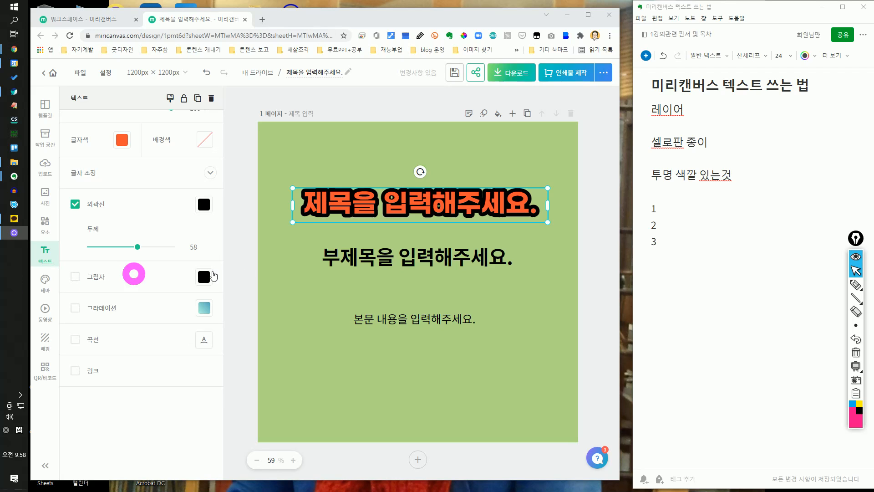
pyautogui.click(342, 112)
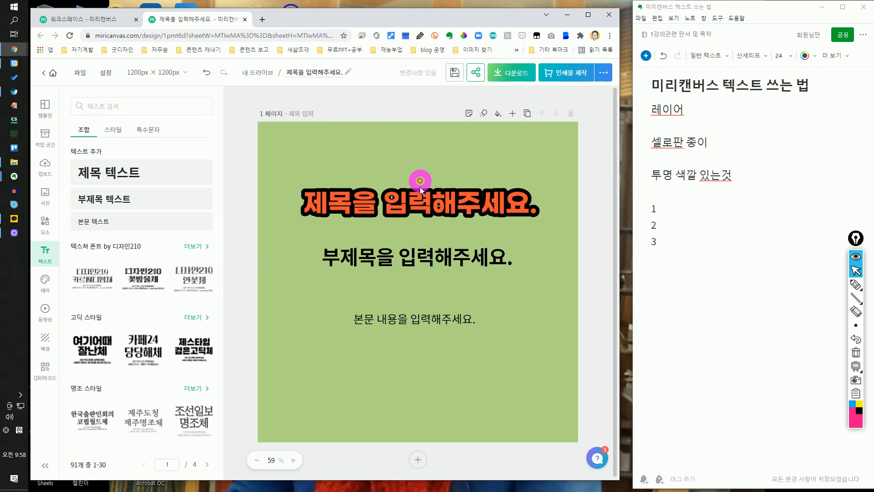
pyautogui.click(418, 199)
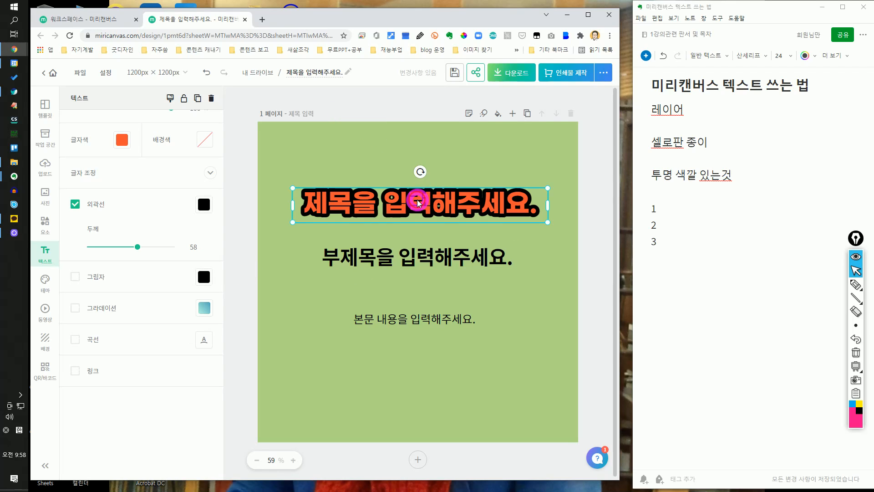
# - Add a shadow (그림자) to the title with distance (거리) 53 and direction (방향) 232°
pyautogui.click(75, 277)
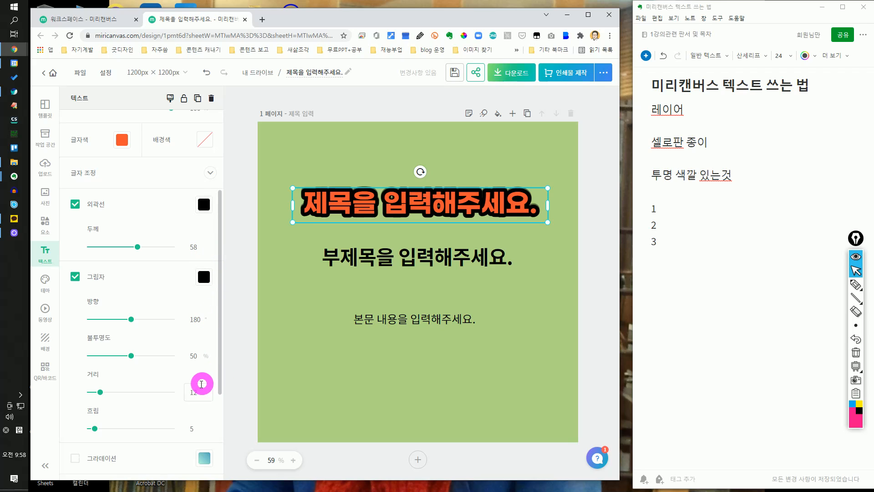
pyautogui.moveTo(101, 393); pyautogui.dragTo(134, 399)
pyautogui.moveTo(132, 321); pyautogui.dragTo(141, 343)
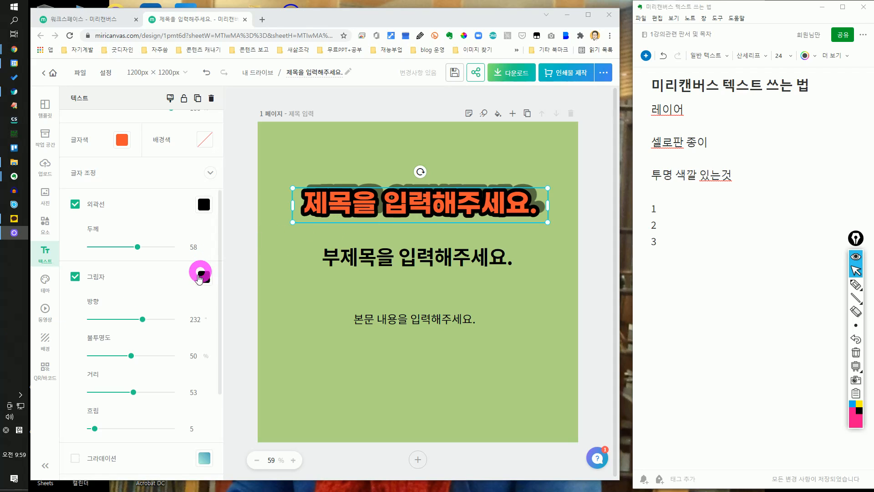
# - Set the title's outline thickness to 24, and its shadow to direction 299°, distance 25 and blur (흐림) 38
pyautogui.moveTo(136, 245); pyautogui.dragTo(111, 250)
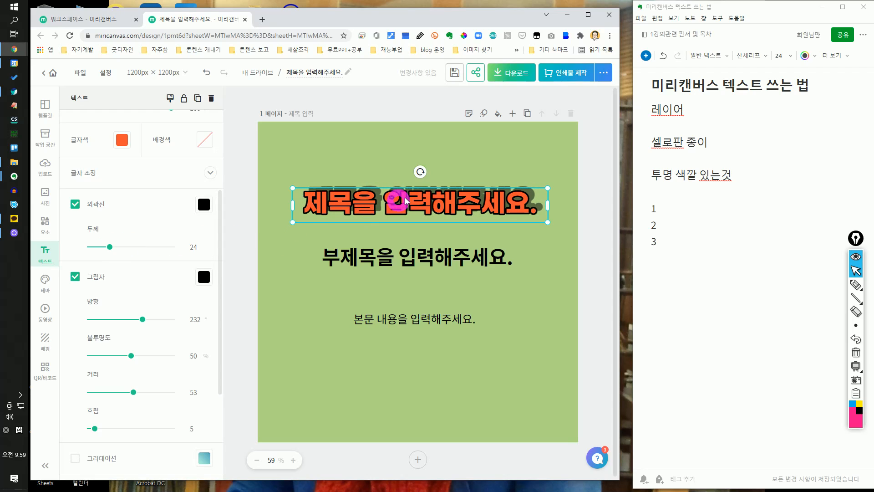
pyautogui.moveTo(131, 392); pyautogui.dragTo(108, 395)
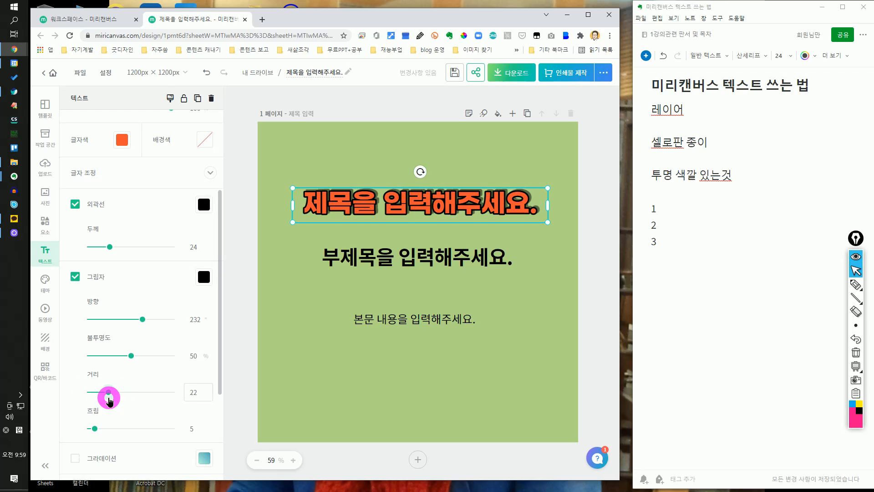
pyautogui.moveTo(141, 323); pyautogui.dragTo(155, 337)
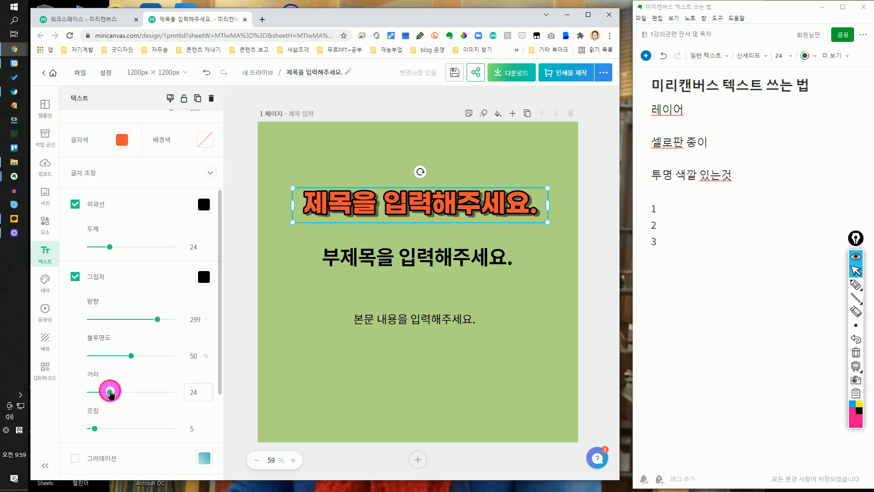
pyautogui.moveTo(113, 395); pyautogui.dragTo(109, 395)
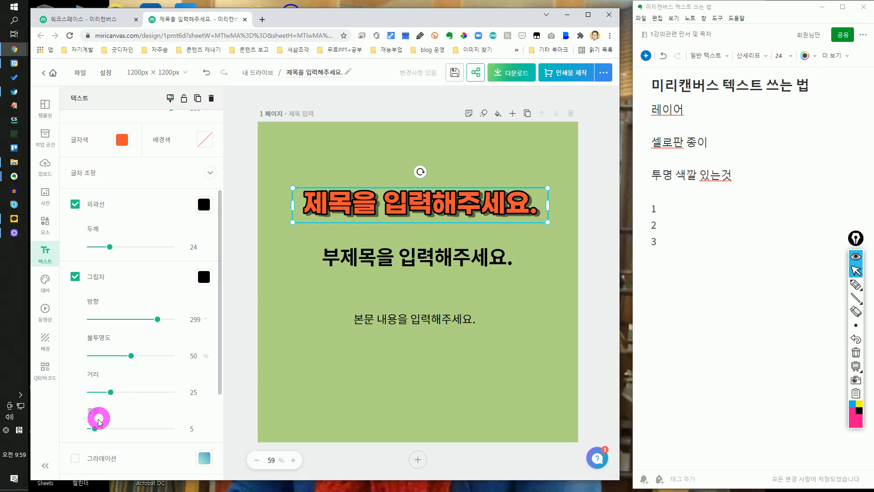
pyautogui.moveTo(105, 428); pyautogui.dragTo(121, 431)
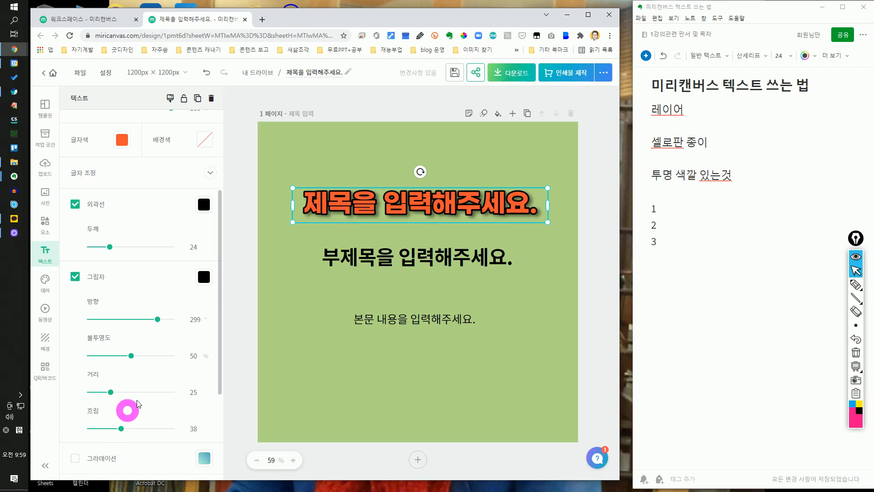
pyautogui.click(461, 141)
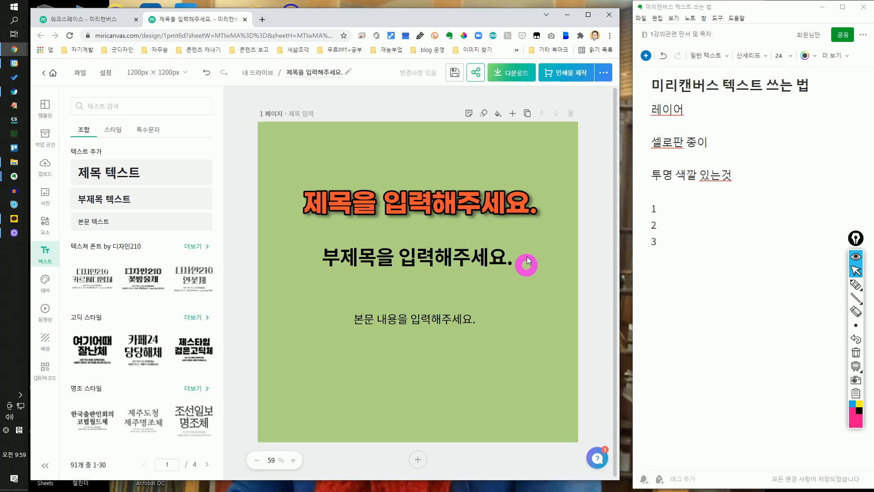
# - Apply a gradient (그라데이션) to the title, keeping the mint start colour and setting the end colour to dark purple
pyautogui.click(511, 202)
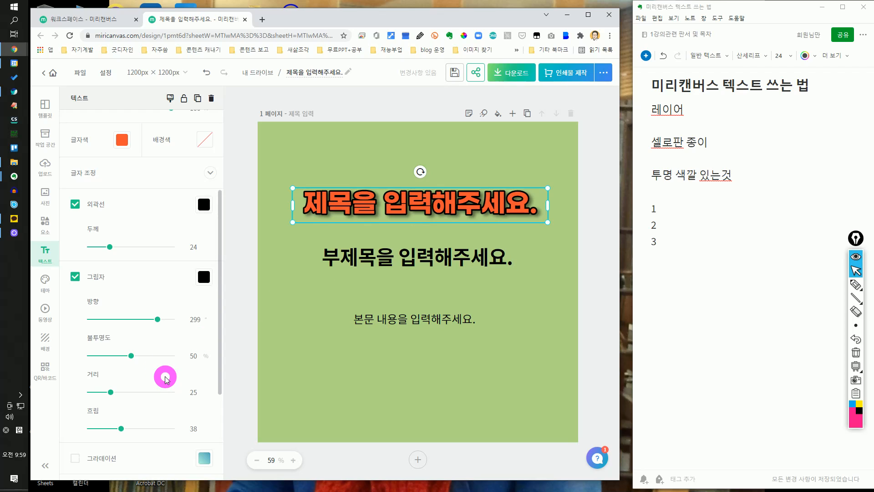
pyautogui.scroll(-3, 166, 379)
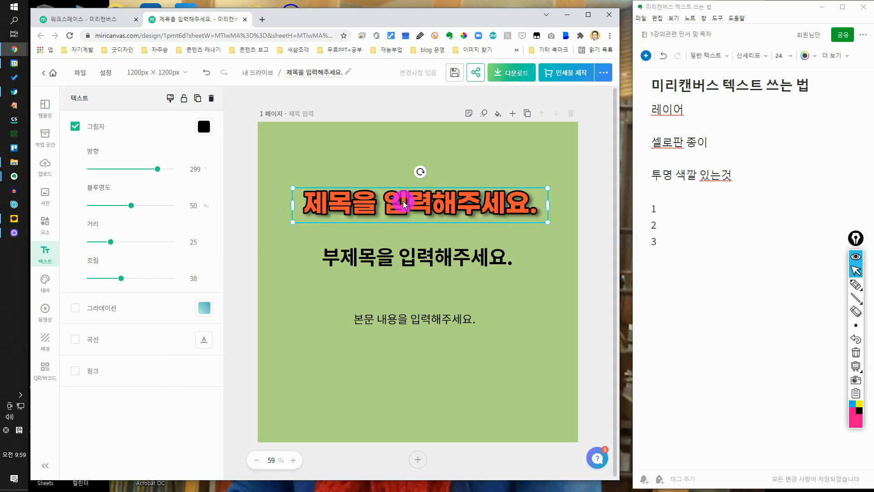
pyautogui.click(75, 308)
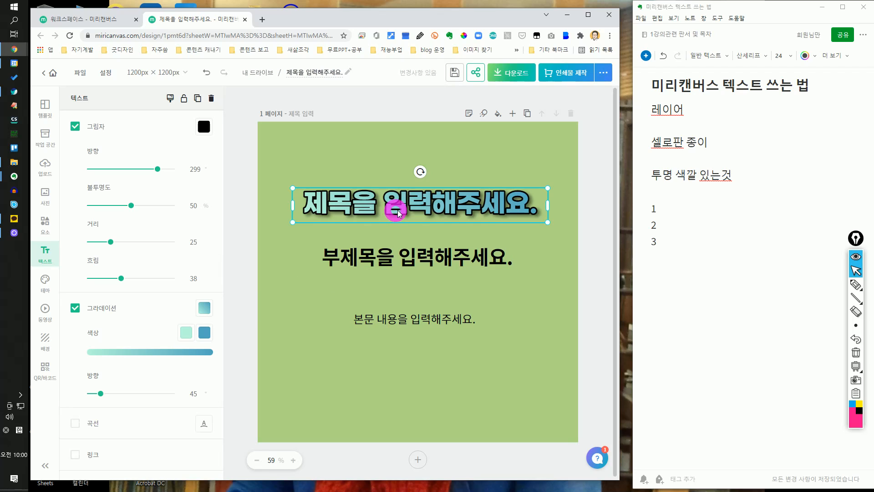
pyautogui.click(75, 308)
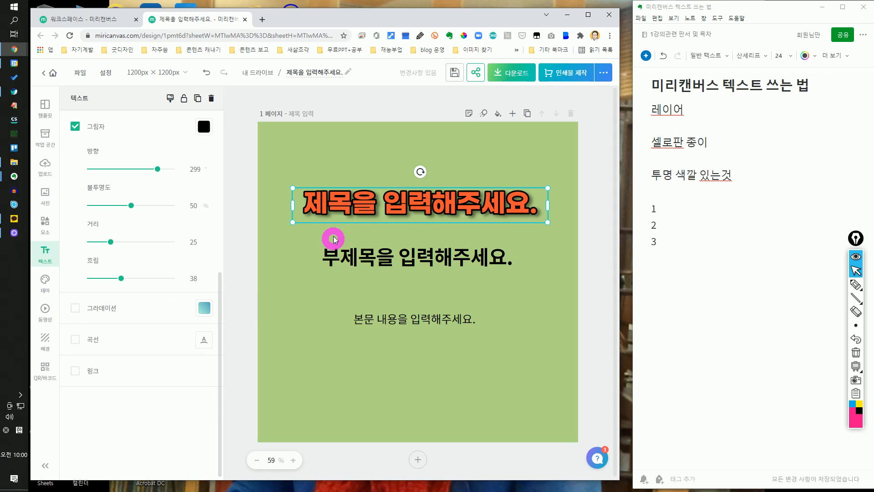
pyautogui.click(75, 308)
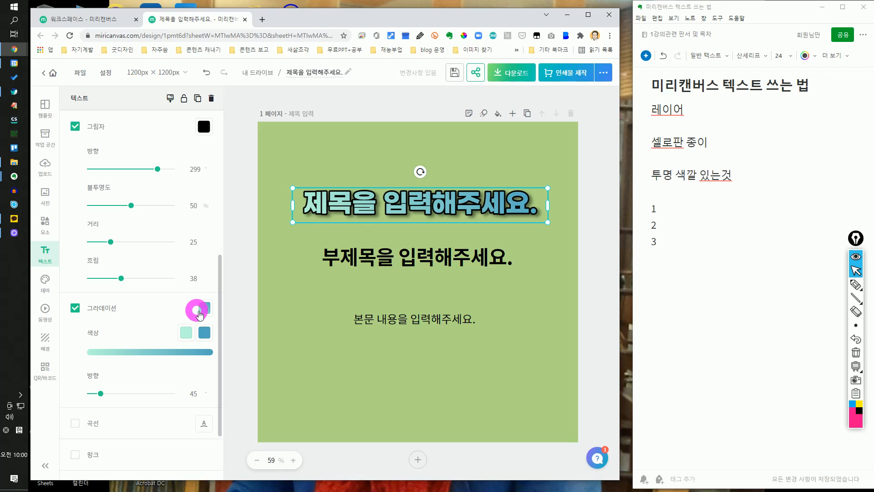
pyautogui.click(203, 336)
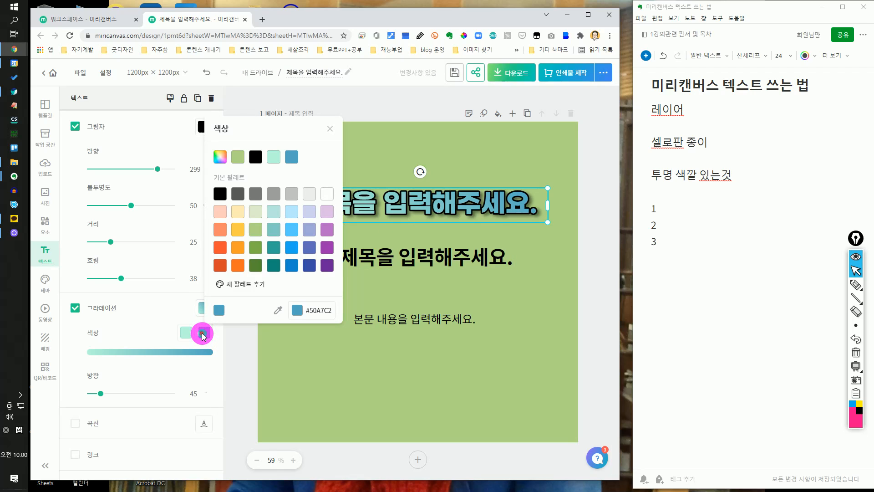
pyautogui.click(329, 268)
pyautogui.click(503, 117)
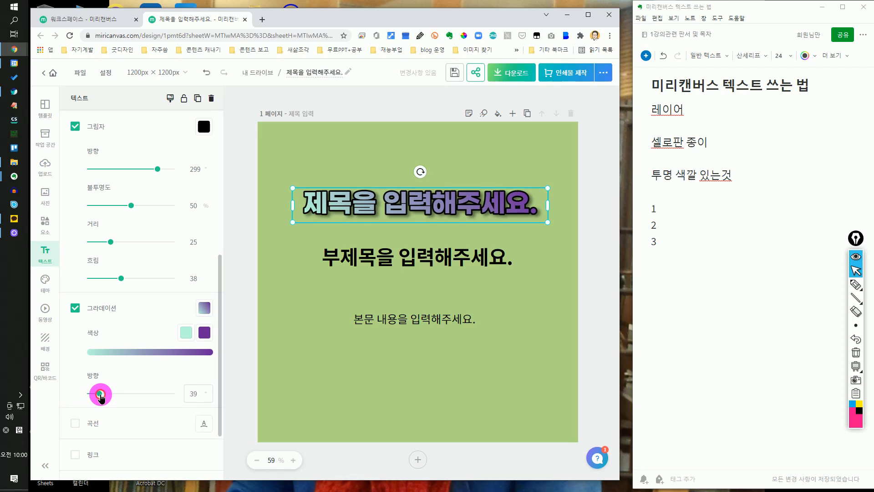
# - Try other directions (방향) for the title's gradient, set it to 45°, and deselect the title
pyautogui.moveTo(100, 397)
pyautogui.mouseDown()
pyautogui.moveTo(174, 400)
pyautogui.moveTo(91, 402)
pyautogui.moveTo(109, 404)
pyautogui.mouseUp()
pyautogui.doubleClick(189, 393)
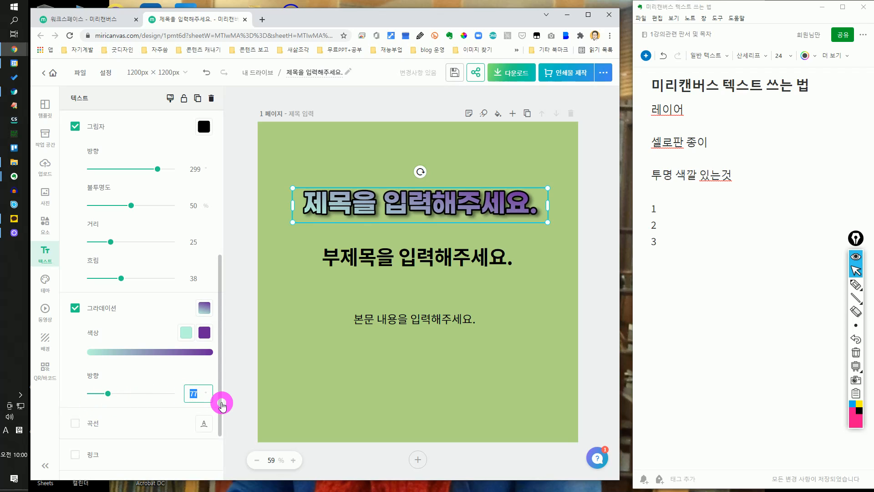
pyautogui.press('Return')
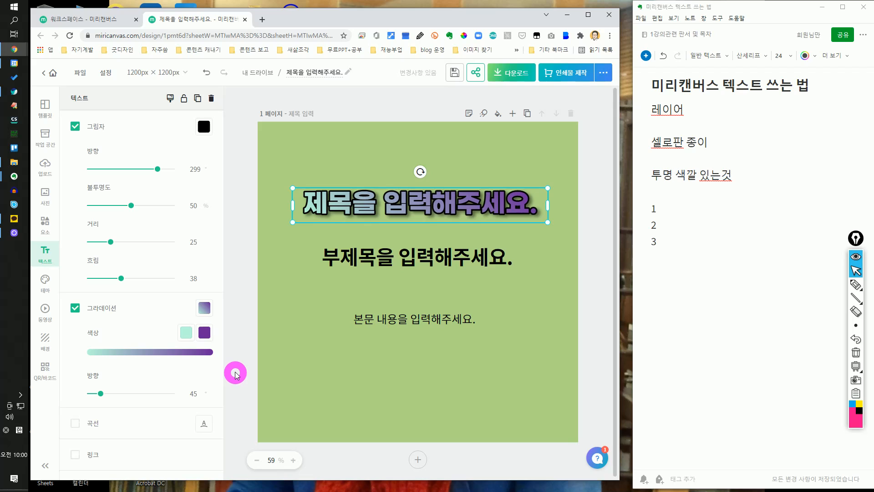
pyautogui.click(235, 372)
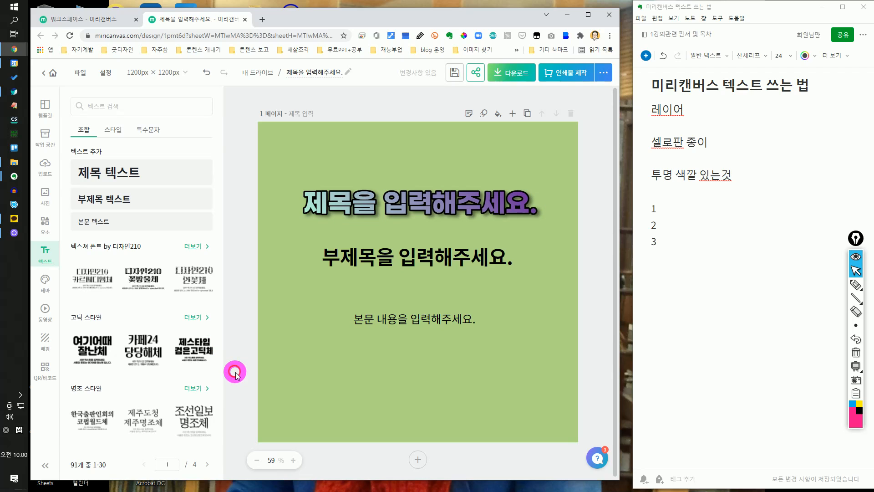
# - Curve (곡선) the subtitle around a circle, rotate it so the text runs along the lower arc, and shrink the circle slightly
pyautogui.click(363, 204)
pyautogui.click(383, 260)
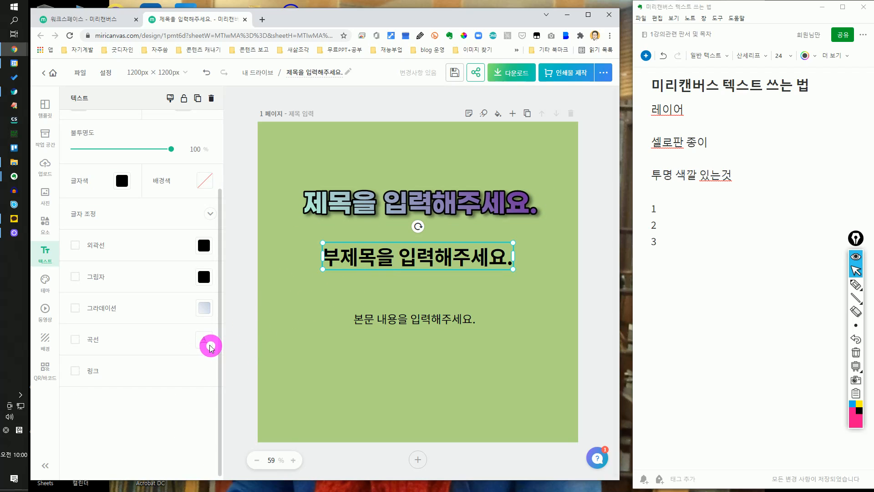
pyautogui.click(81, 343)
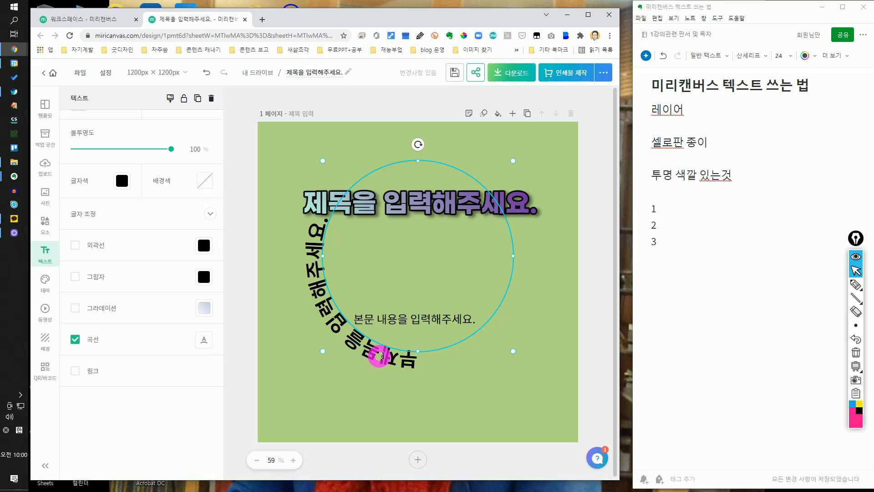
pyautogui.moveTo(420, 146); pyautogui.dragTo(310, 203)
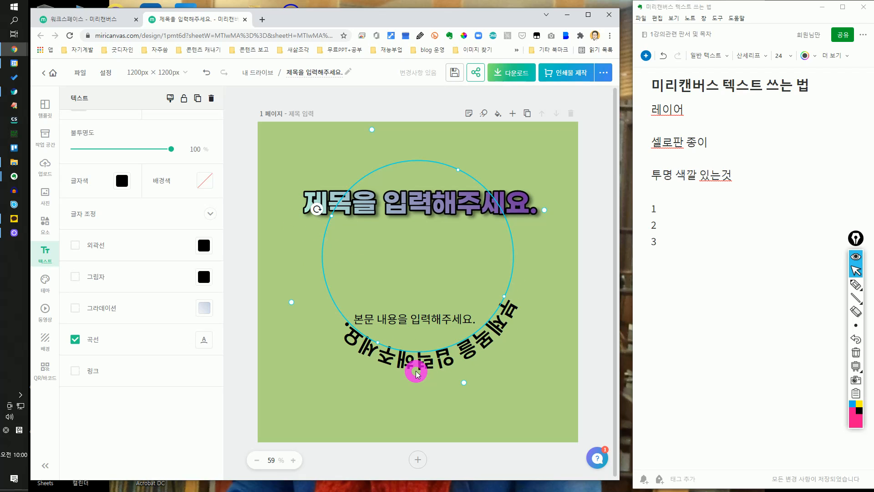
pyautogui.moveTo(414, 363); pyautogui.dragTo(391, 339)
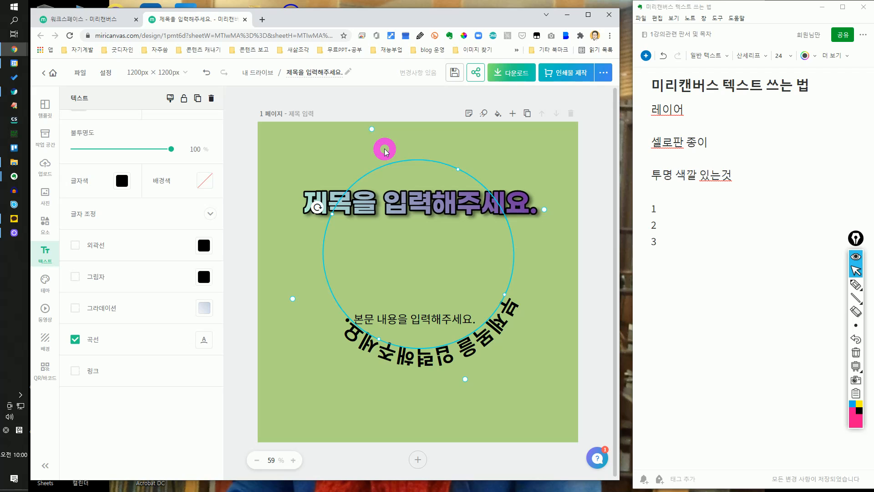
pyautogui.moveTo(373, 132); pyautogui.dragTo(494, 128)
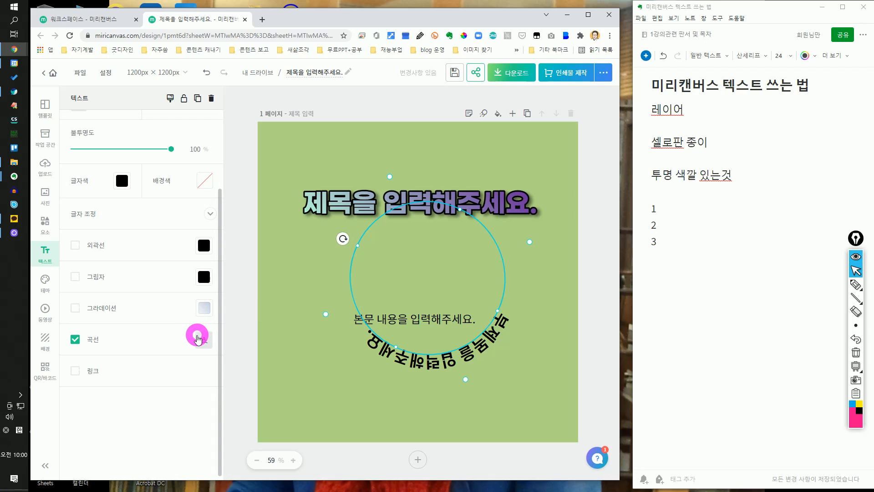
# - Turn on the link option (링크) for the curved subtitle, and try it on the title before switching it off there
pyautogui.click(89, 370)
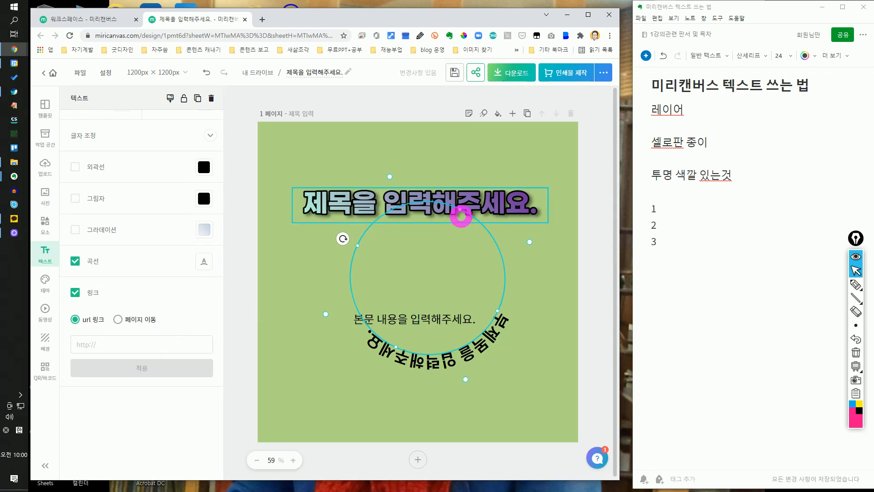
pyautogui.click(457, 164)
pyautogui.click(471, 195)
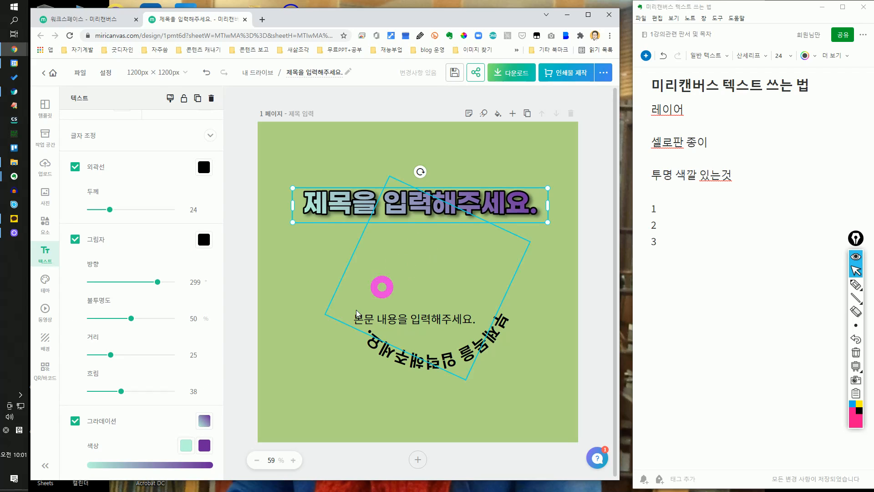
pyautogui.scroll(-5, 195, 367)
pyautogui.click(87, 371)
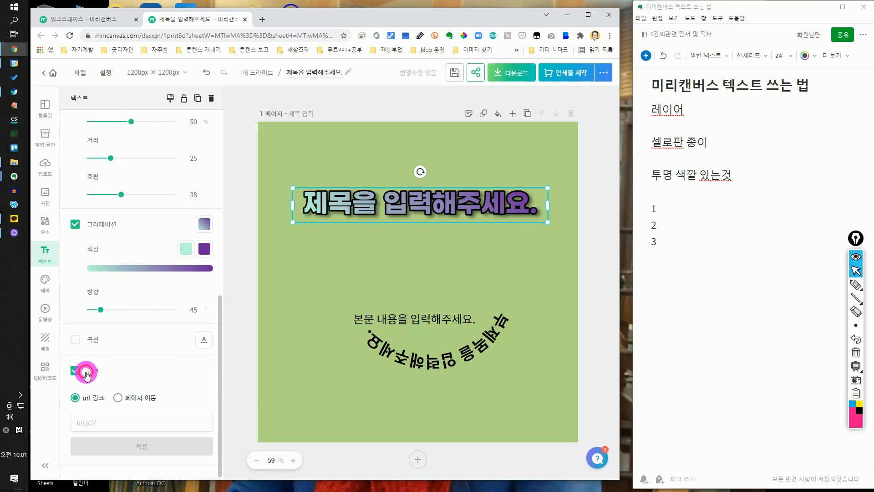
pyautogui.click(86, 371)
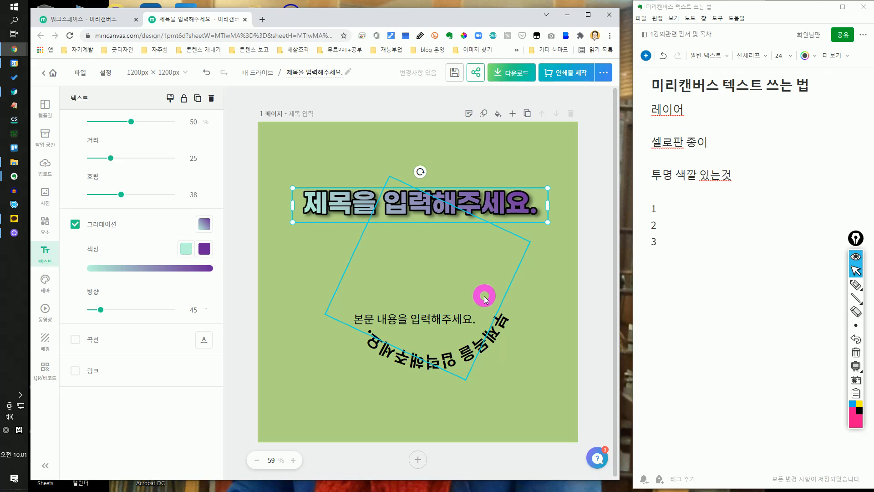
# - Flip the curved subtitle's text to the inside of its circle and nudge the circle slightly down
pyautogui.click(495, 344)
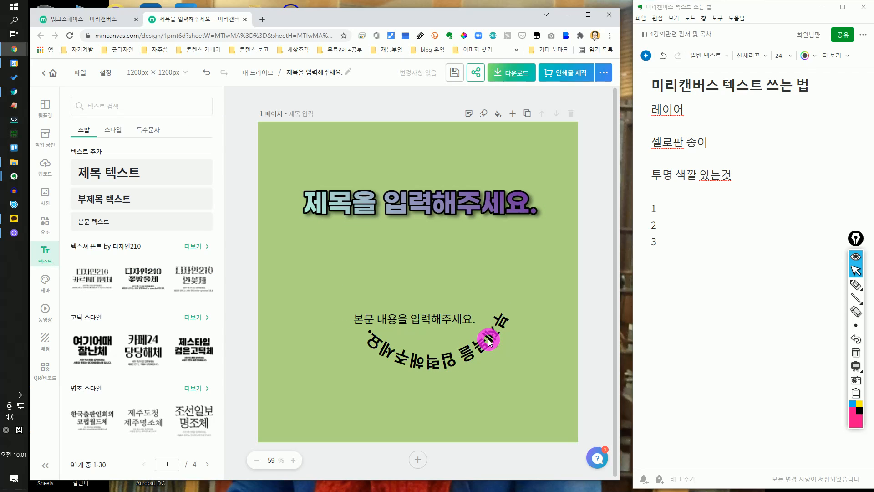
pyautogui.click(477, 347)
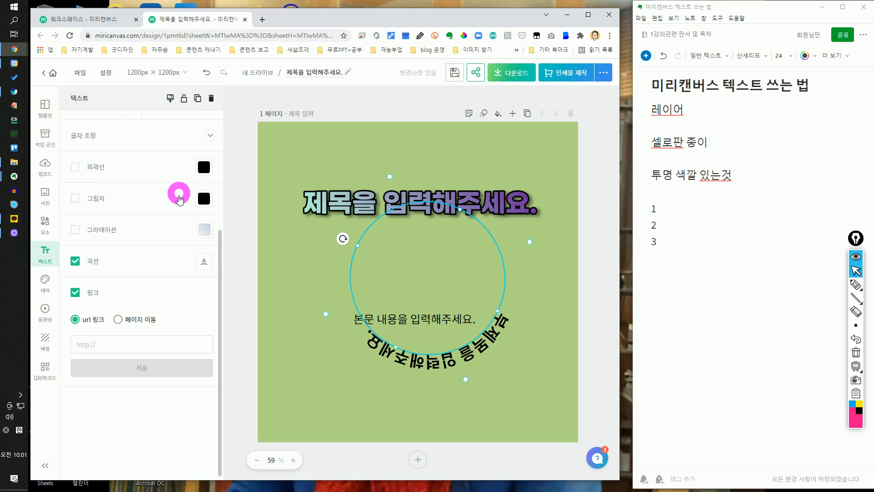
pyautogui.click(202, 264)
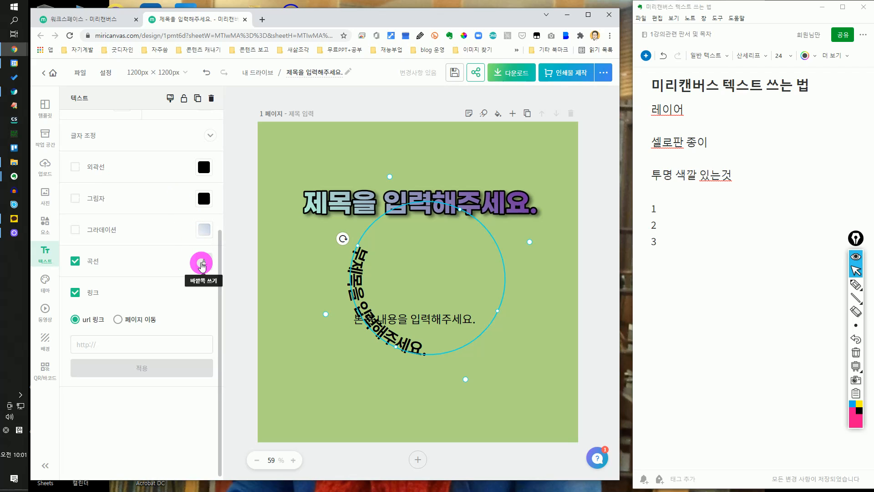
pyautogui.click(202, 263)
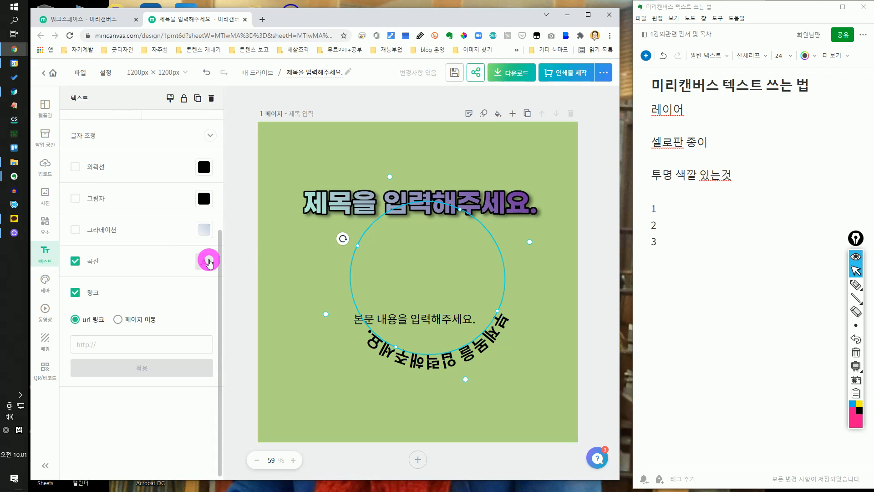
pyautogui.click(209, 262)
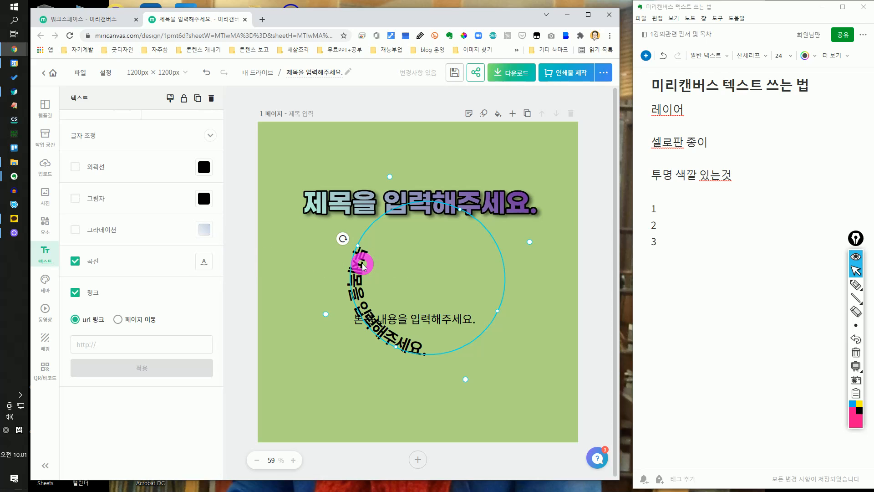
pyautogui.moveTo(363, 269); pyautogui.dragTo(409, 224)
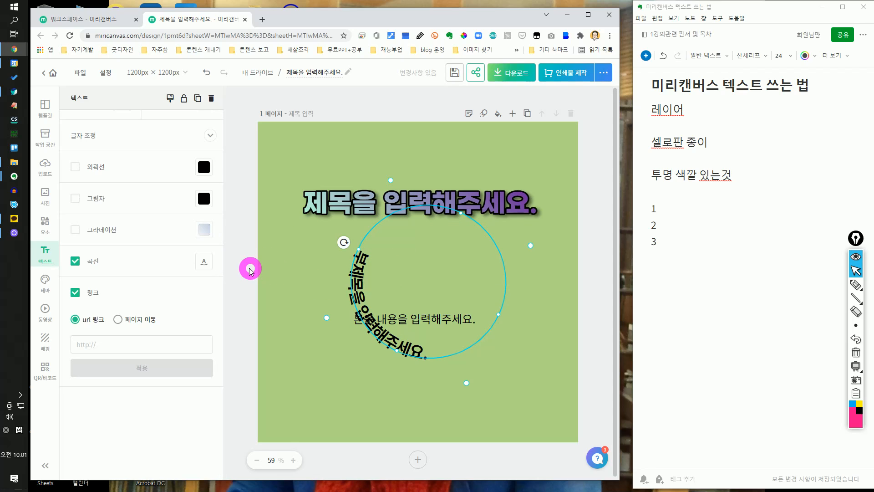
# - Compare the curved subtitle's inside and outside placement, leave the text outside the circle, and deselect it
pyautogui.click(204, 260)
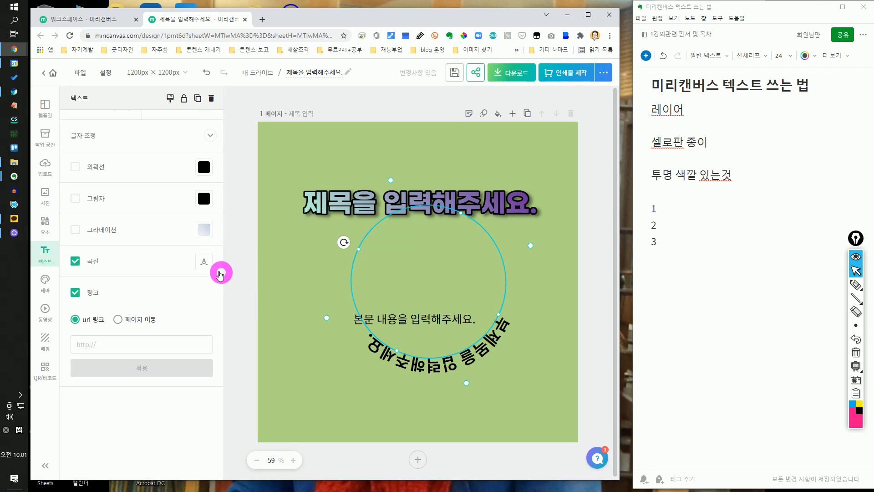
pyautogui.click(203, 264)
pyautogui.click(204, 264)
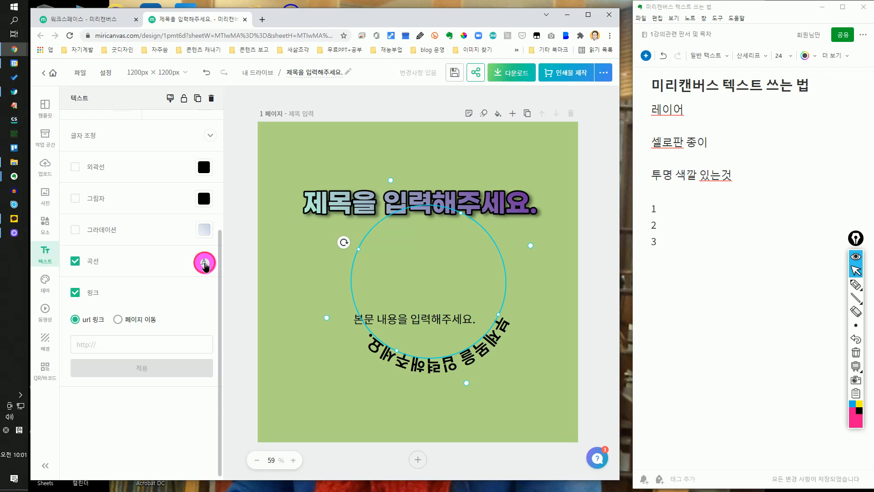
pyautogui.click(204, 263)
pyautogui.click(204, 263)
pyautogui.click(248, 159)
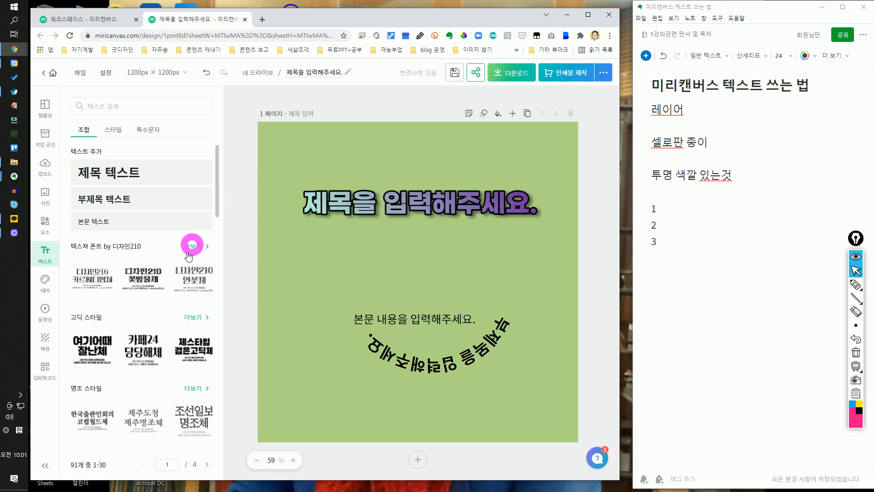
# - Browse the ready-made text combinations (조합) and add 제스타입 검은고딕체 and 디자인210 오늘은체 to the page
pyautogui.scroll(-6, 156, 298)
pyautogui.scroll(3, 162, 302)
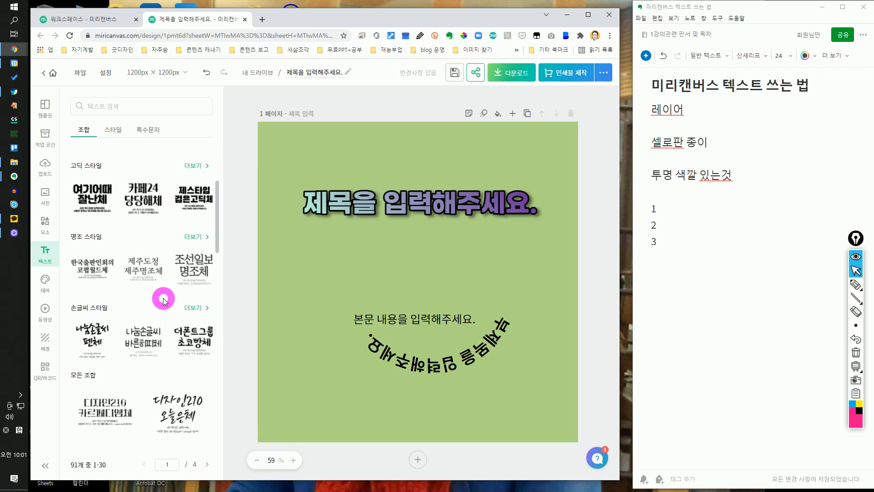
pyautogui.scroll(3, 165, 267)
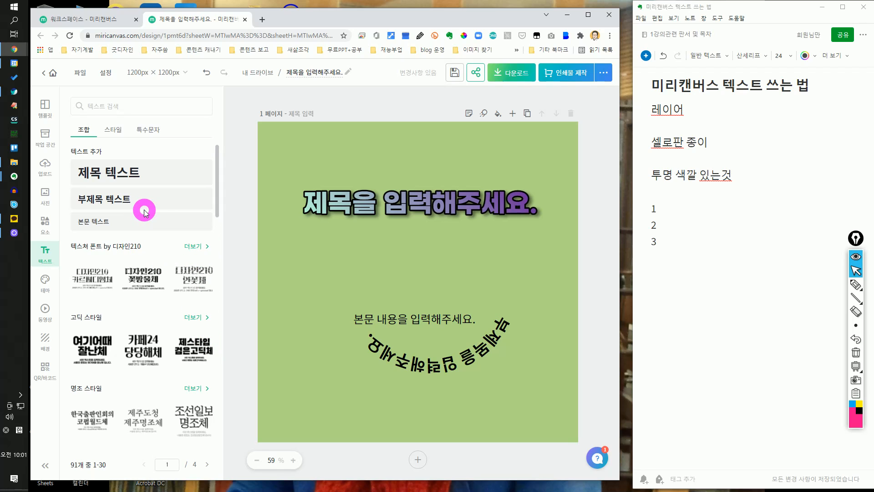
pyautogui.click(360, 214)
pyautogui.click(244, 257)
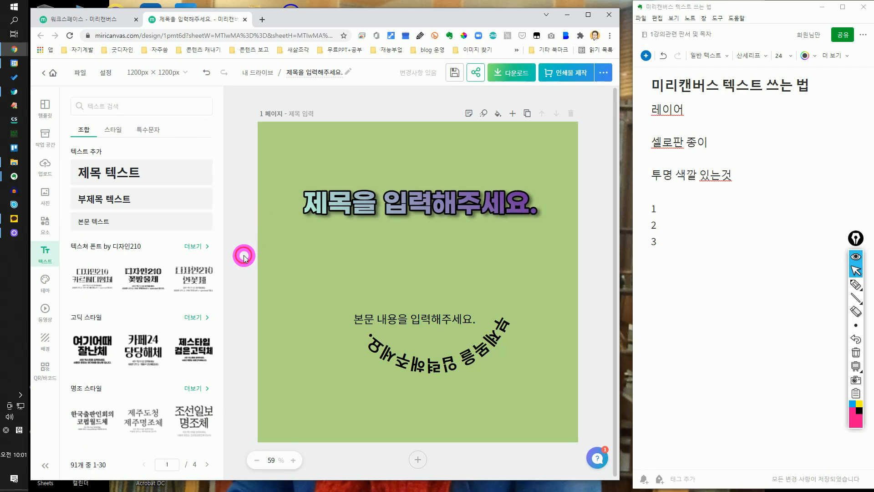
pyautogui.click(195, 345)
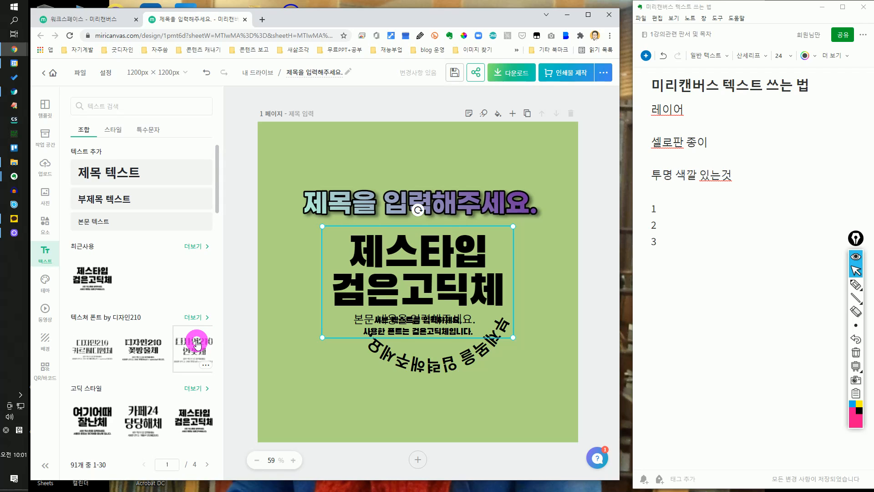
pyautogui.scroll(-5, 198, 342)
pyautogui.click(199, 335)
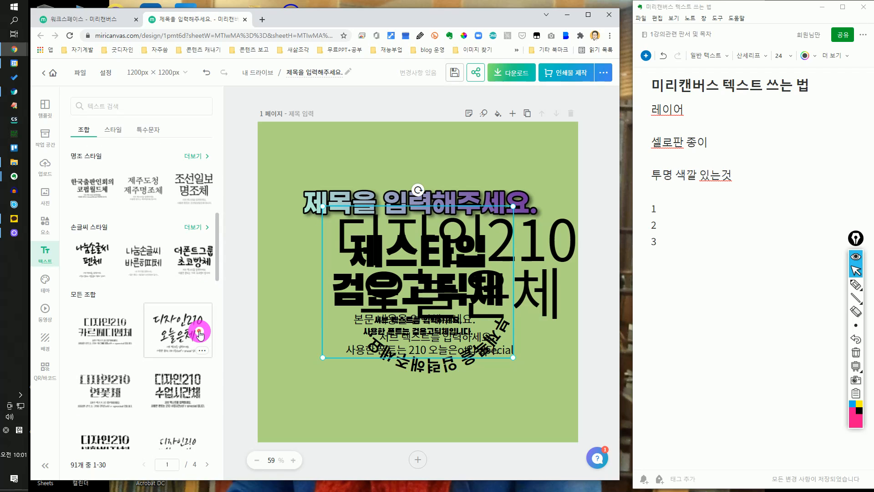
# - Move the 디자인210 오늘은체 text group towards the page's upper left, and add a blank second page
pyautogui.moveTo(468, 229); pyautogui.dragTo(364, 168)
pyautogui.click(489, 269)
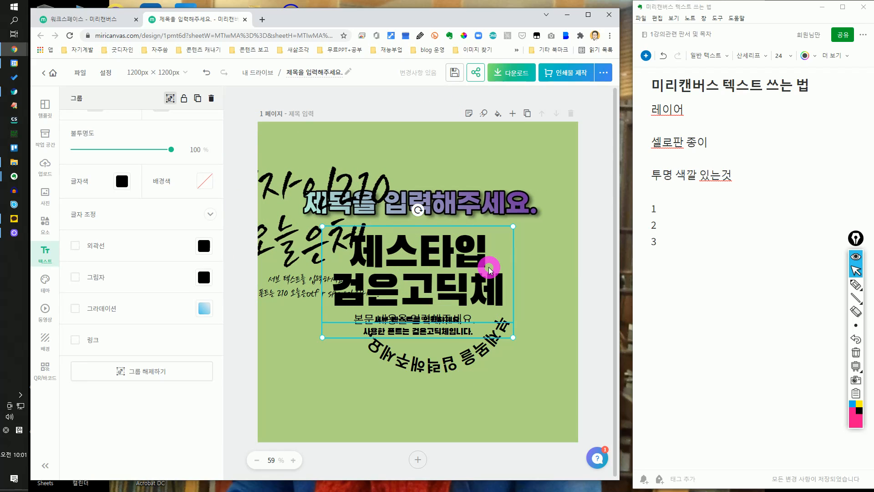
pyautogui.click(512, 113)
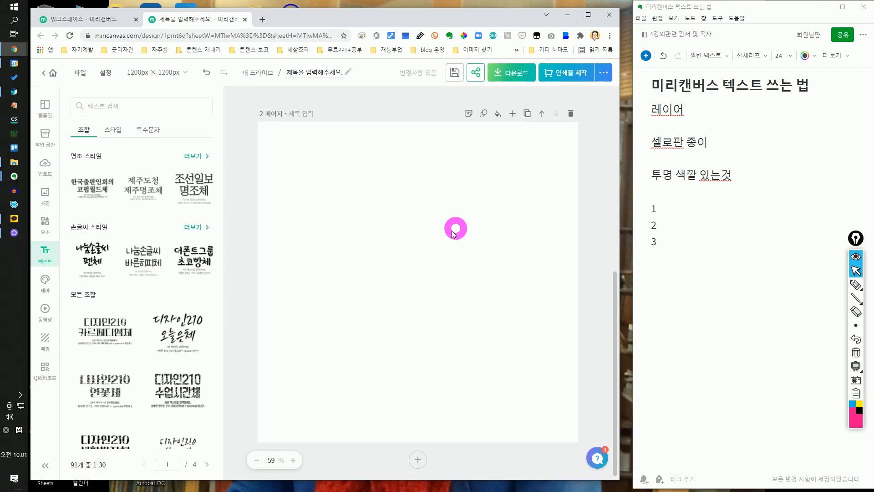
# - Add the 디자인210 오늘은체 text combination to the second page and look through the remaining combinations
pyautogui.click(177, 335)
pyautogui.click(417, 173)
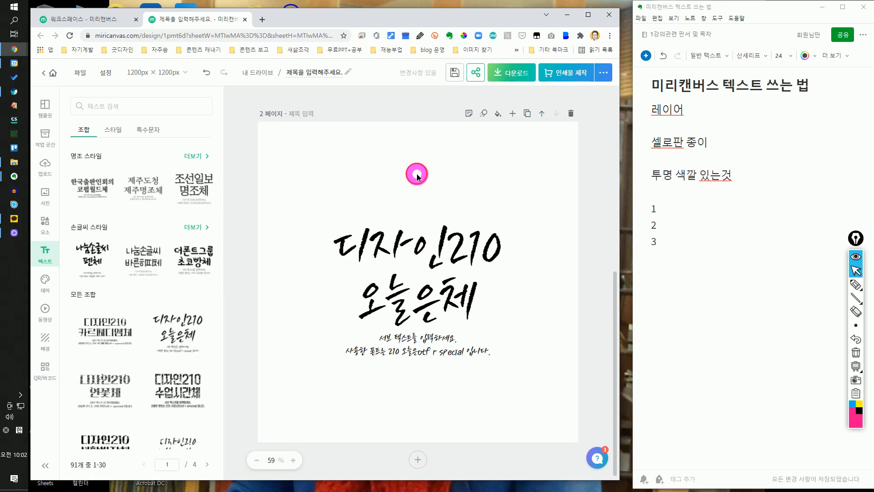
pyautogui.click(447, 253)
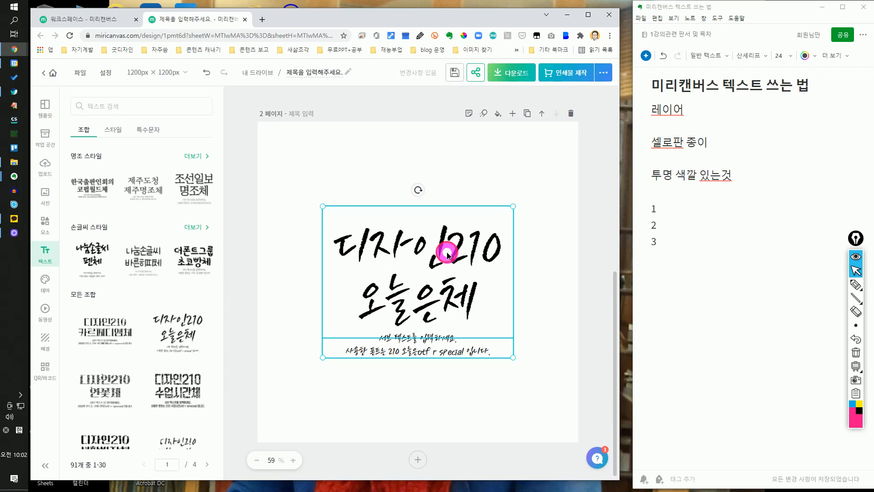
pyautogui.click(541, 281)
pyautogui.scroll(-10, 128, 267)
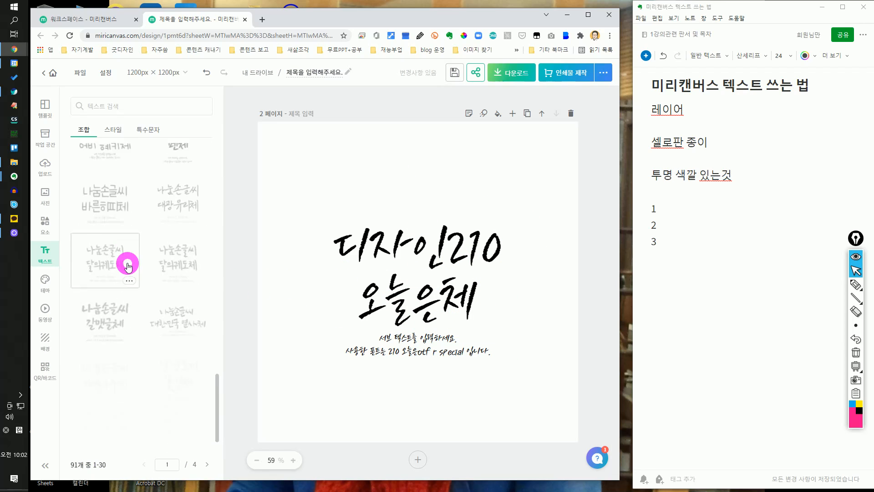
pyautogui.moveTo(129, 264); pyautogui.dragTo(259, 225)
# - Delete the 디자인210 오늘은체 text group from the green first page
pyautogui.scroll(5, 144, 221)
pyautogui.scroll(10, 143, 221)
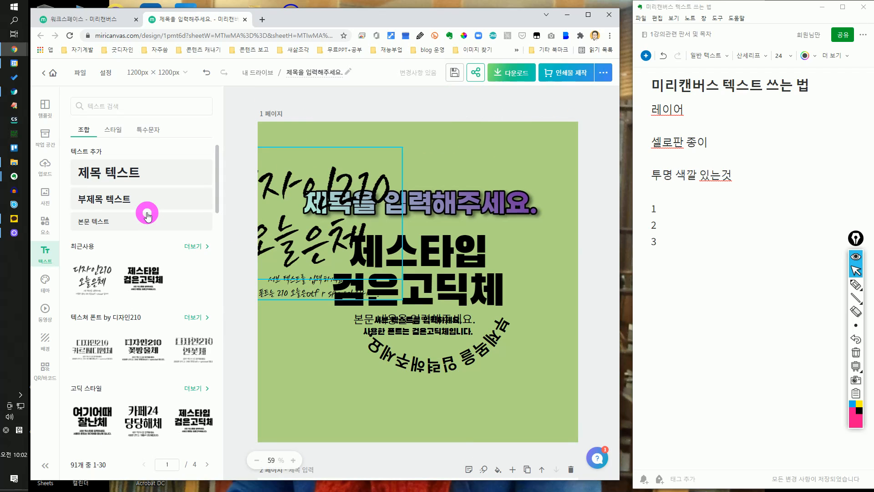
pyautogui.click(431, 280)
pyautogui.click(444, 280)
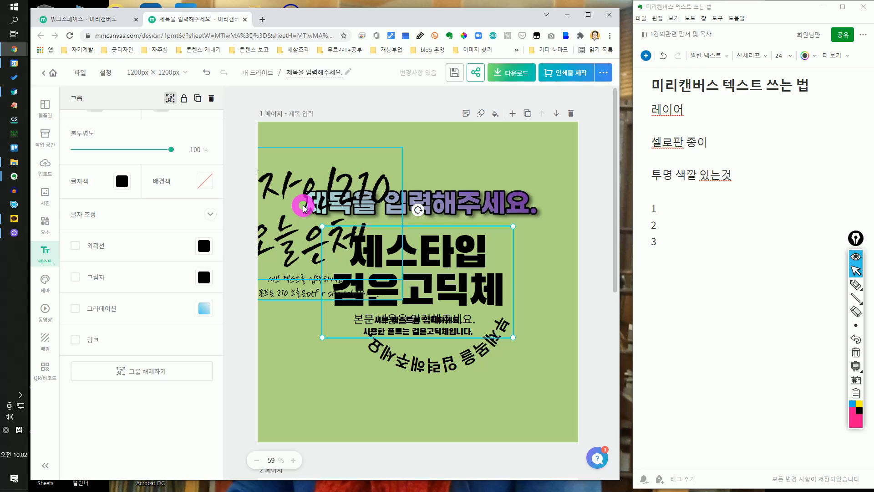
pyautogui.moveTo(304, 207); pyautogui.dragTo(432, 162)
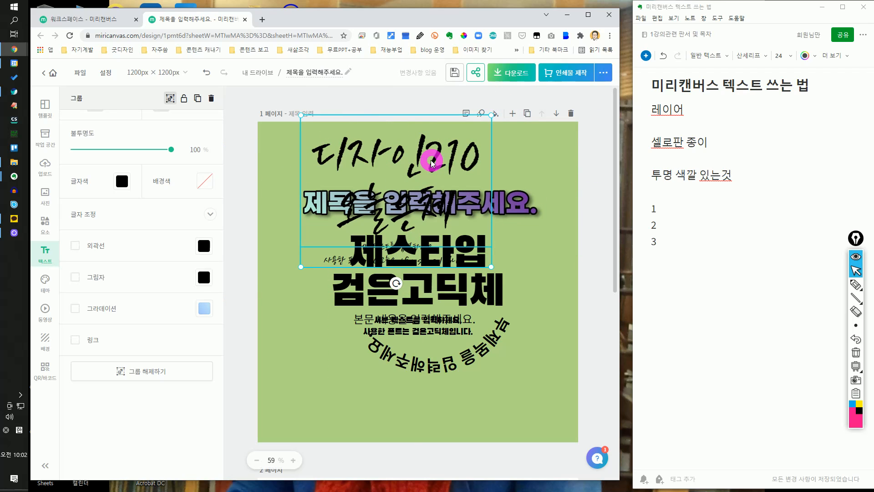
pyautogui.press('Delete')
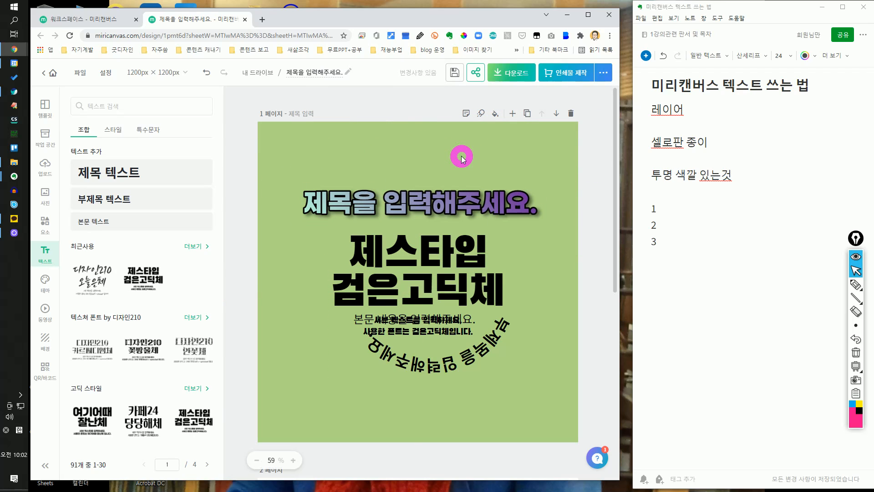
# - Move the 제스타입 검은고딕체 group aside and delete the gradient title and the curved subtitle from the first page
pyautogui.click(467, 283)
pyautogui.moveTo(466, 283); pyautogui.dragTo(419, 299)
pyautogui.click(488, 191)
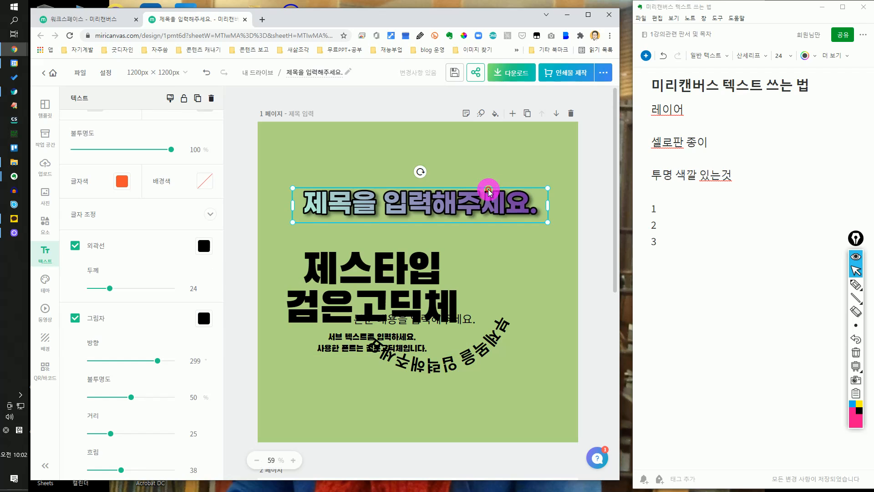
pyautogui.press('Delete')
pyautogui.click(483, 344)
pyautogui.press('Delete')
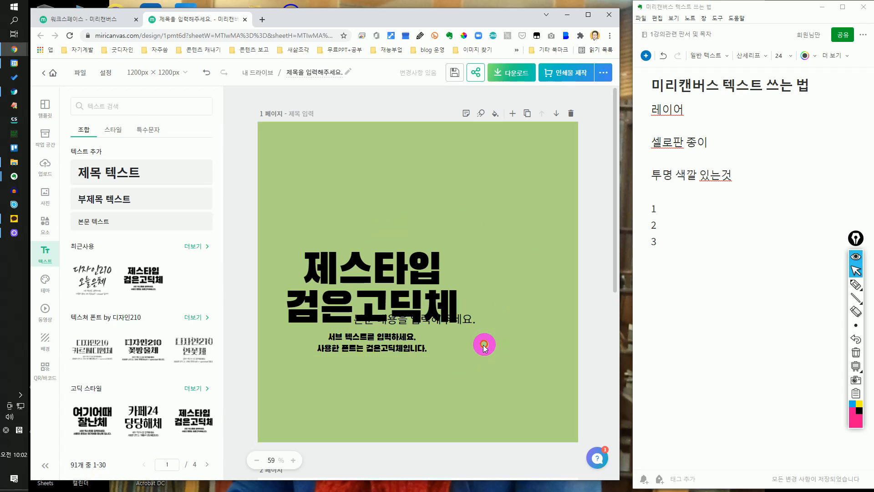
# - Delete the body text from the first page and place the 제스타입 검은고딕체 group at the page's centre
pyautogui.moveTo(399, 303); pyautogui.dragTo(433, 292)
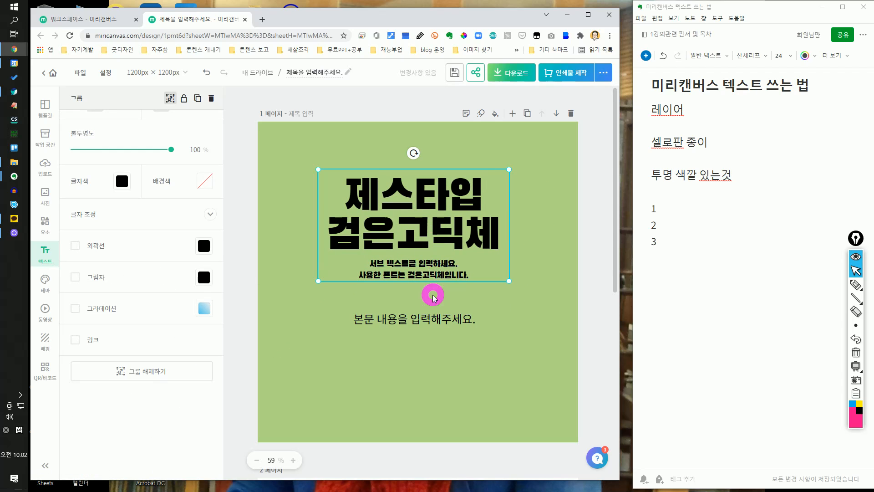
pyautogui.click(429, 317)
pyautogui.press('Delete')
pyautogui.moveTo(432, 244); pyautogui.dragTo(431, 286)
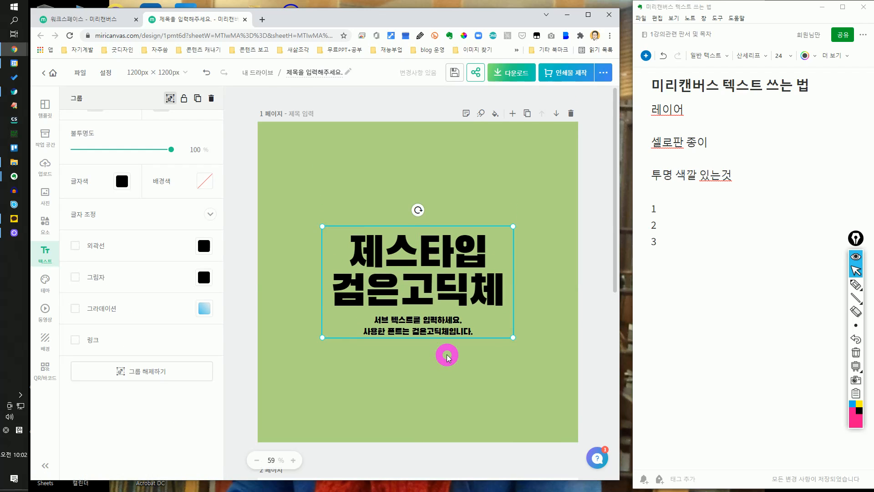
# - Add a third page and put the 제주도청 제주명조체 combination from 명조 스타일 on it
pyautogui.scroll(-5, 447, 355)
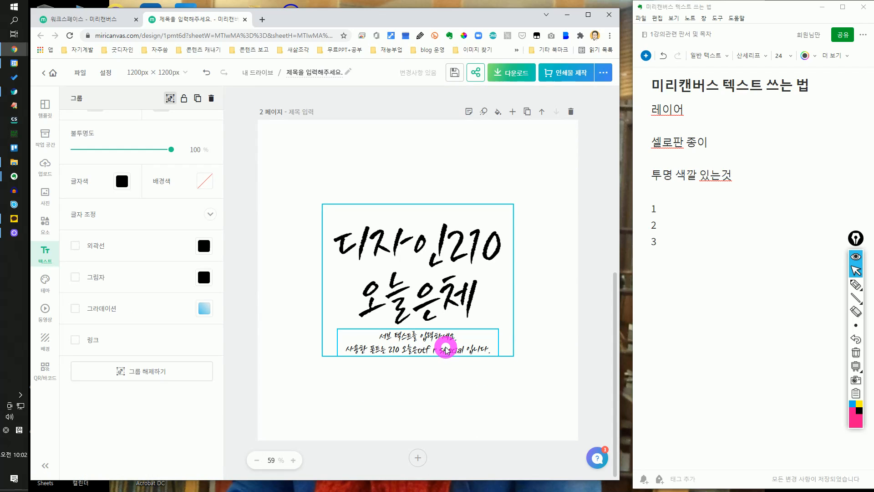
pyautogui.click(512, 114)
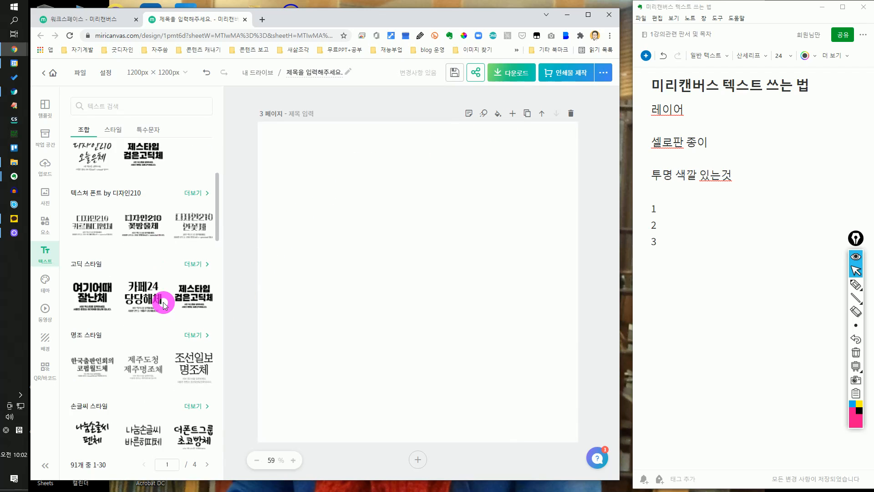
pyautogui.scroll(-1, 161, 301)
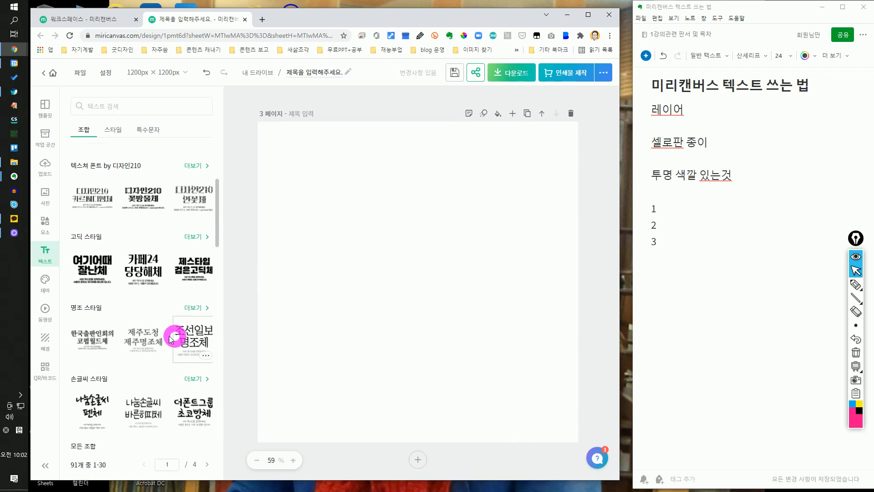
pyautogui.click(141, 337)
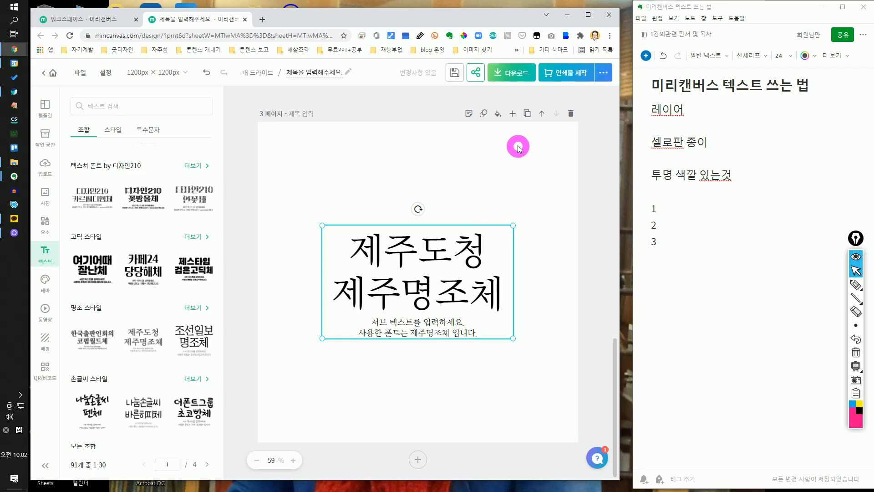
# - Add a fourth page and put the 나눔손글씨 바른히피체 combination from 손글씨 스타일 on it
pyautogui.scroll(-3, 189, 322)
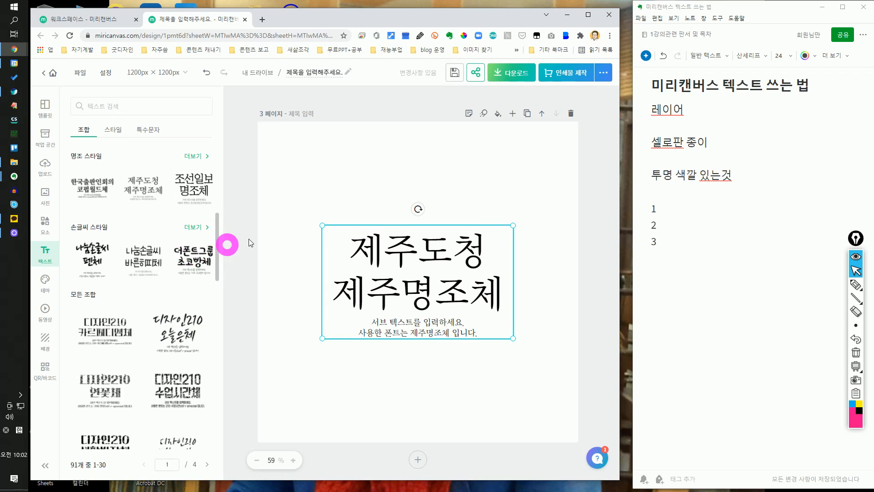
pyautogui.click(512, 114)
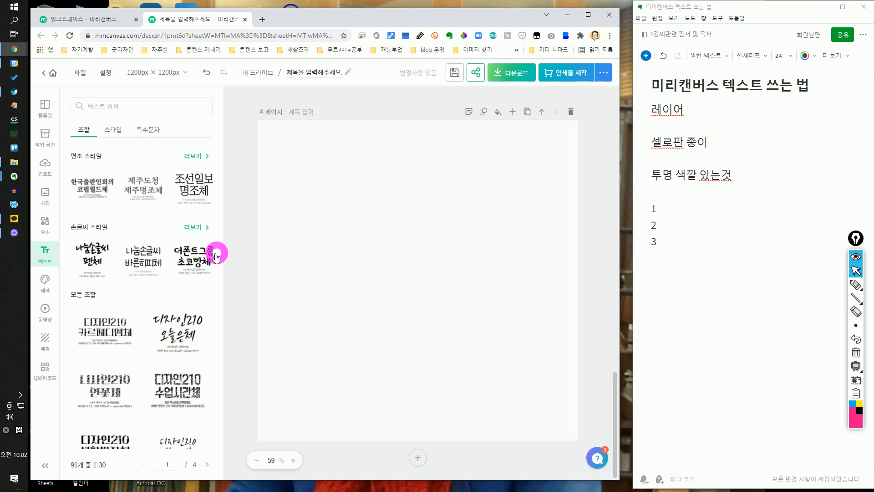
pyautogui.click(146, 263)
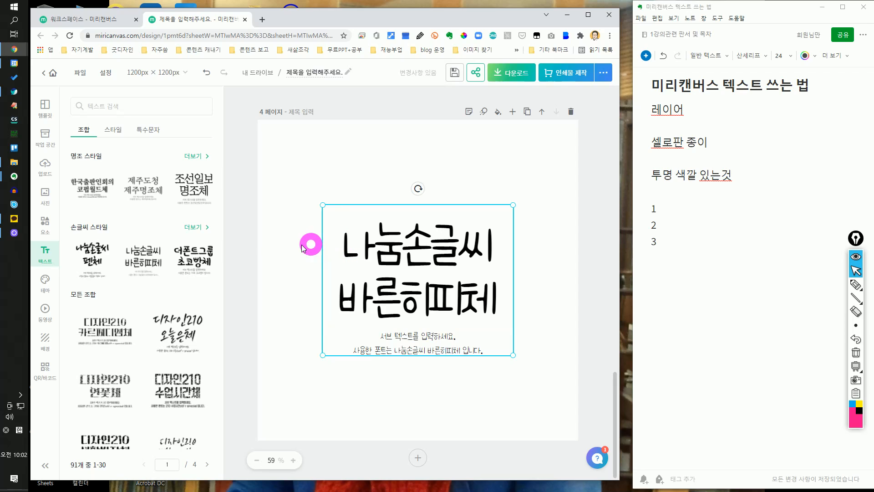
# - Add a fifth page with the orange 웅성웅성 text style from 효과음/감정표현 and shift it slightly upward
pyautogui.click(113, 129)
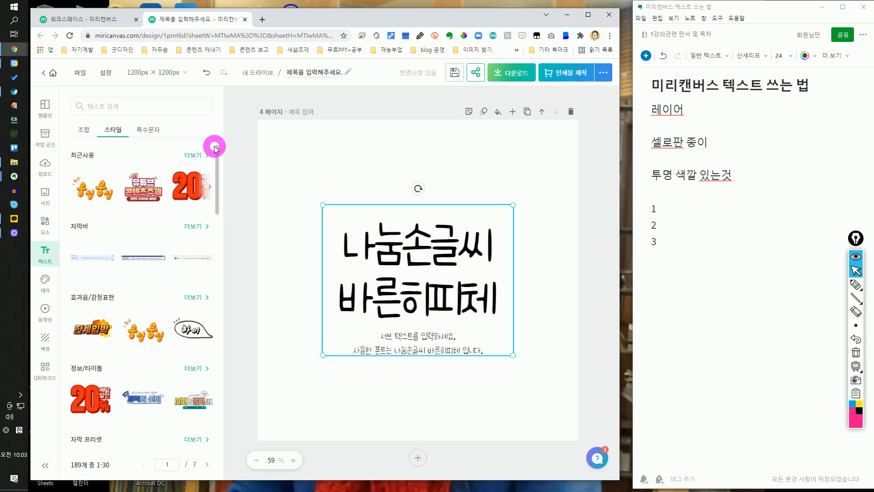
pyautogui.click(511, 113)
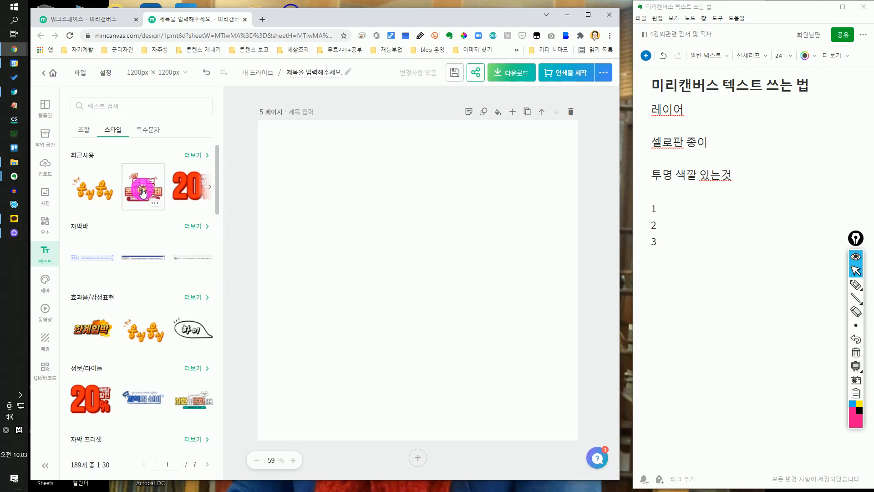
pyautogui.click(144, 330)
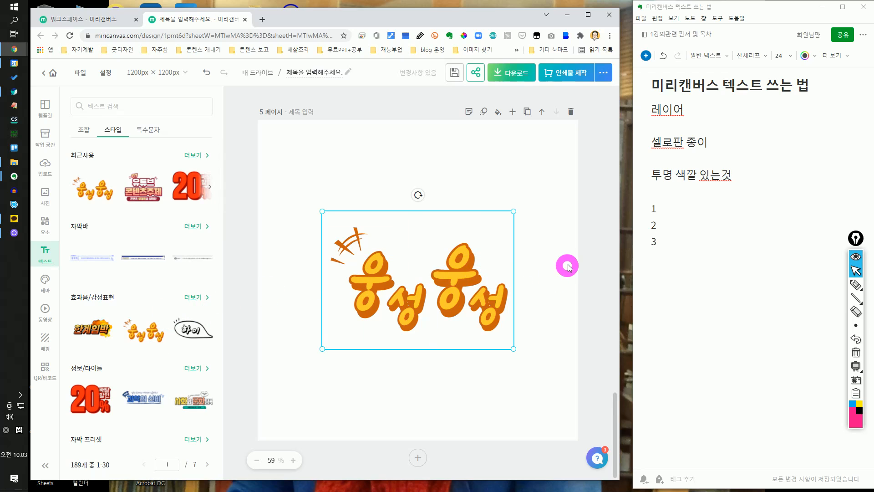
pyautogui.moveTo(426, 284); pyautogui.dragTo(418, 266)
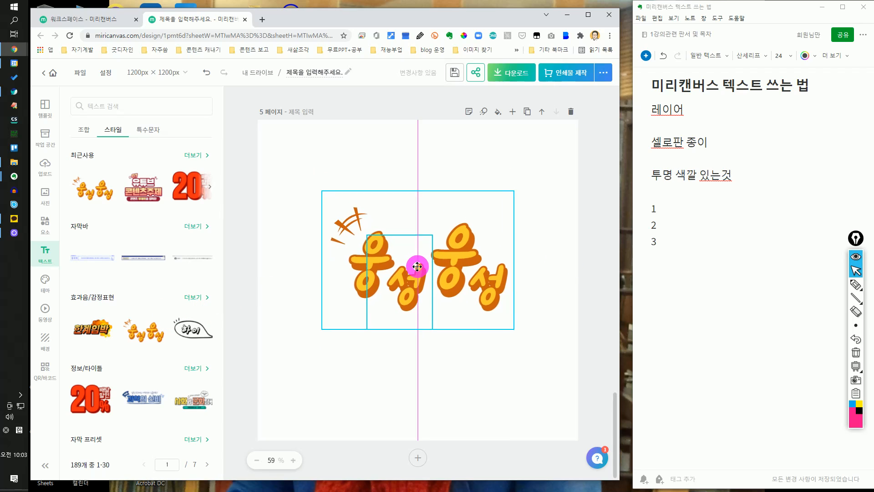
pyautogui.click(291, 303)
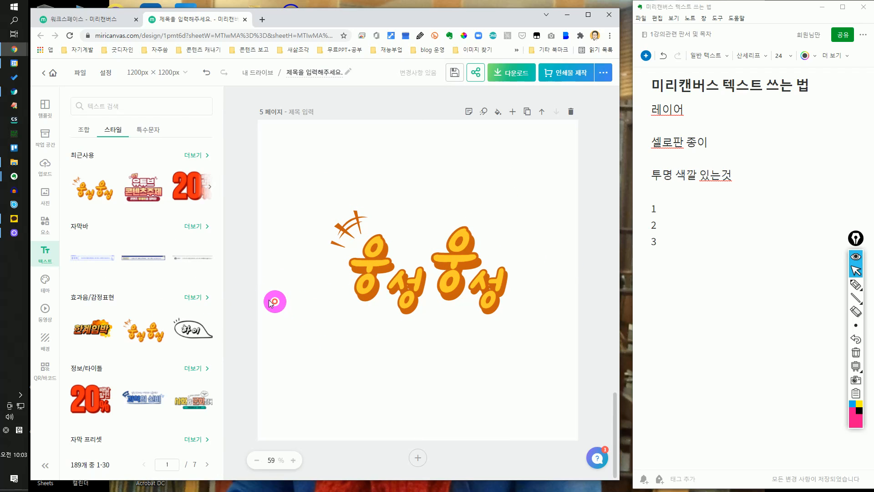
# - Add a grey caption bar style with a round portrait and place it below the 웅성웅성 text
pyautogui.scroll(-10, 152, 305)
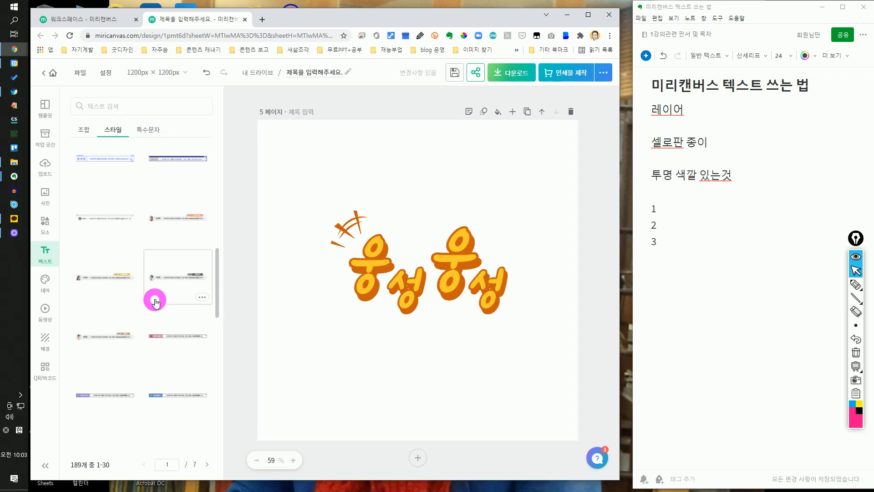
pyautogui.click(161, 285)
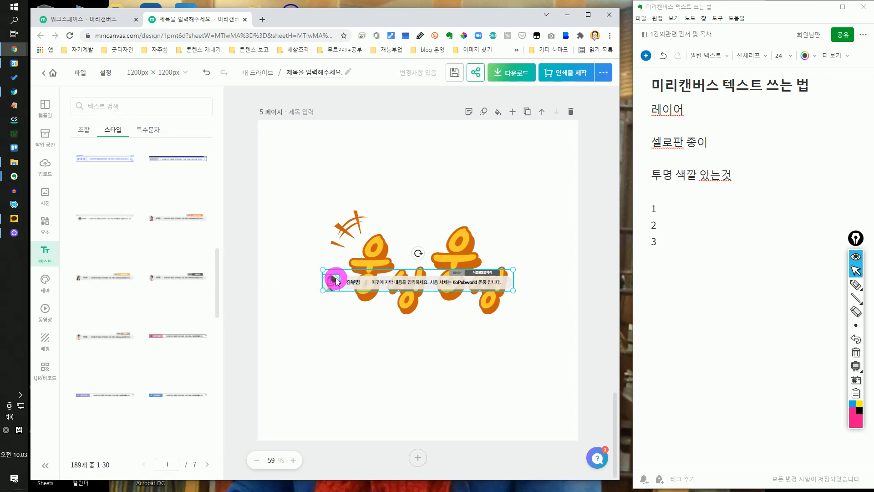
pyautogui.moveTo(337, 279); pyautogui.dragTo(348, 386)
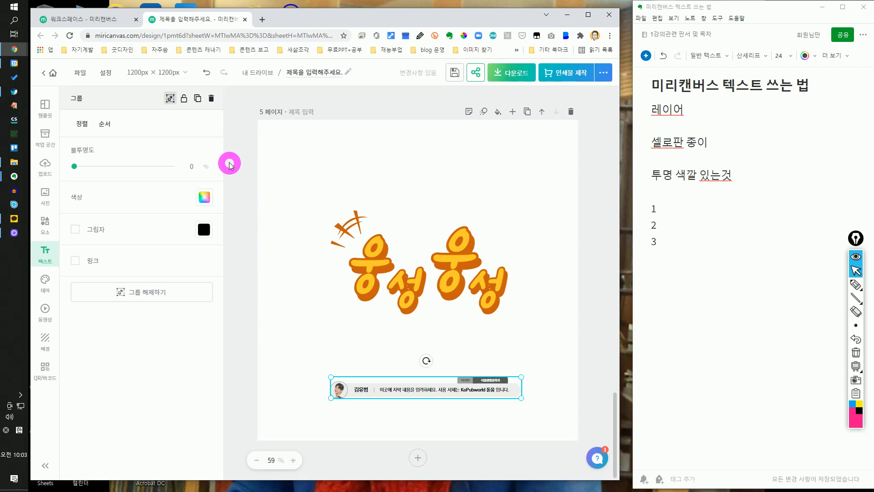
pyautogui.click(584, 145)
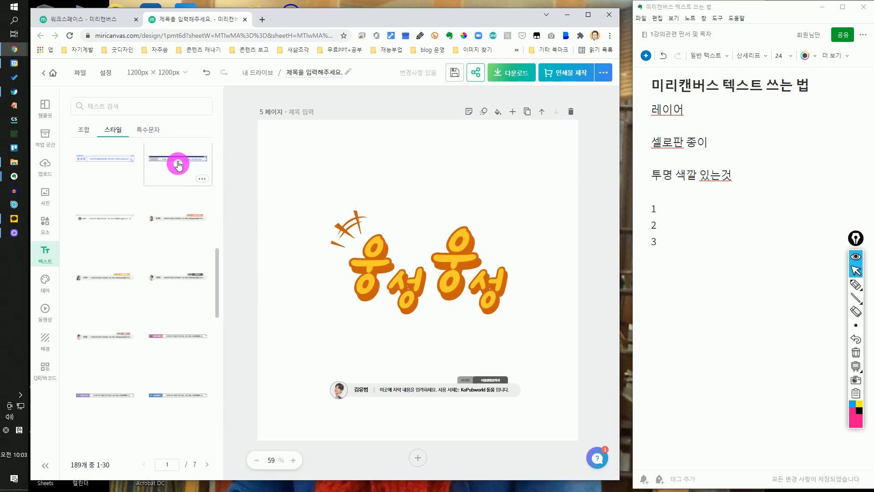
# - Insert the ♀ special character from 수학기호 and place it above the 웅성웅성 text, then select that text group
pyautogui.click(158, 130)
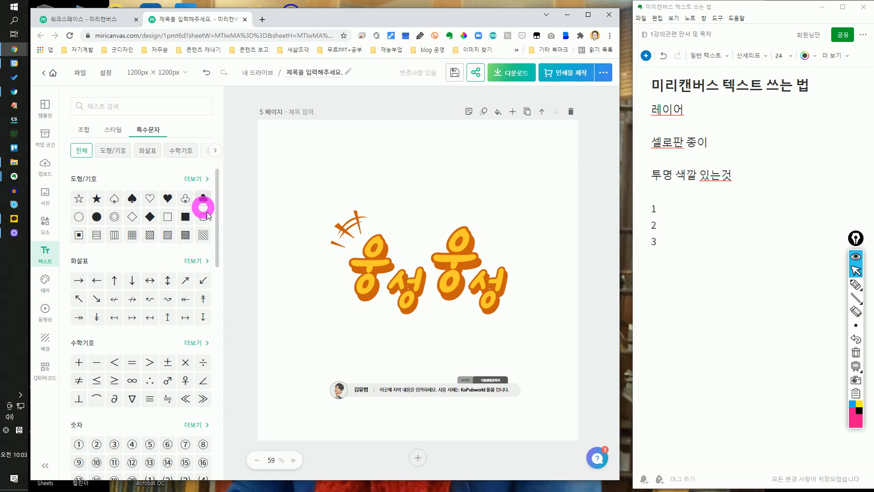
pyautogui.click(186, 152)
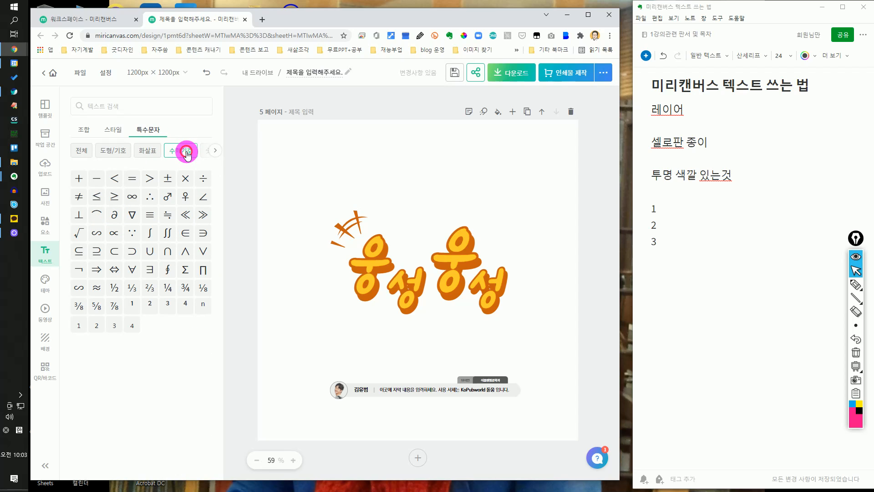
pyautogui.click(185, 197)
pyautogui.moveTo(419, 284); pyautogui.dragTo(410, 172)
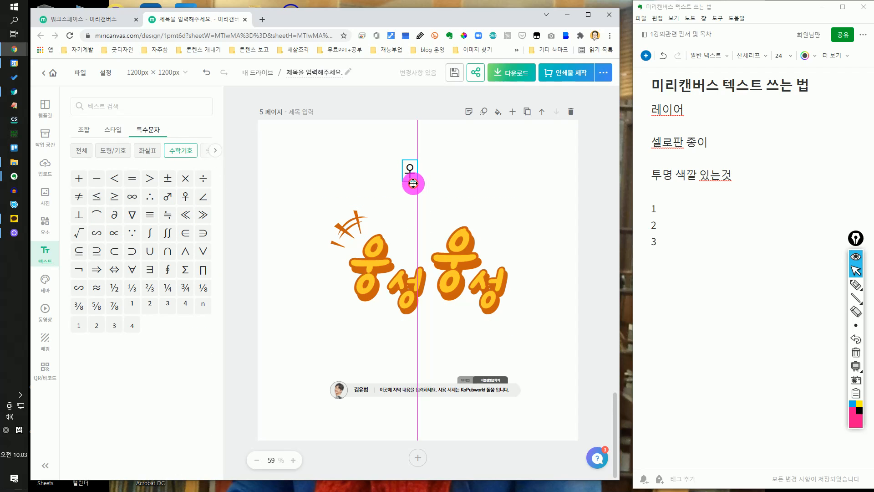
pyautogui.click(478, 209)
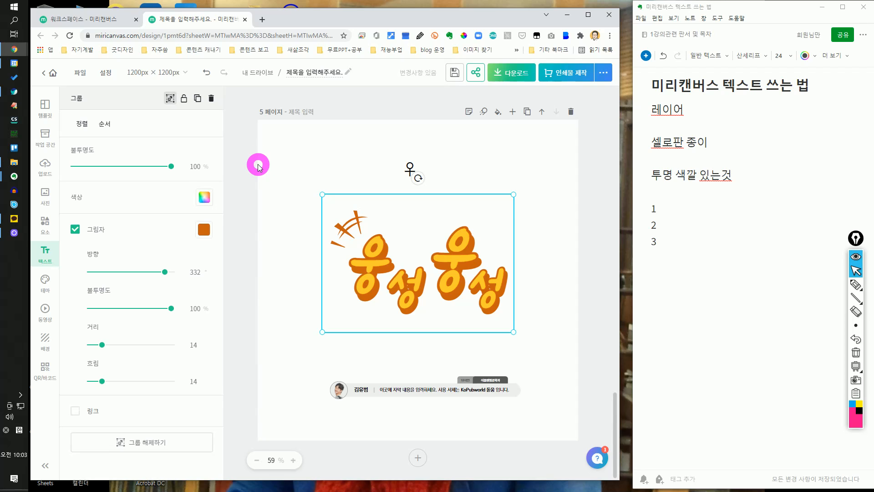
# - Handwrite 눈누 with the screen pen over the page's upper left corner and circle it
pyautogui.click(859, 285)
pyautogui.moveTo(266, 129); pyautogui.dragTo(310, 149)
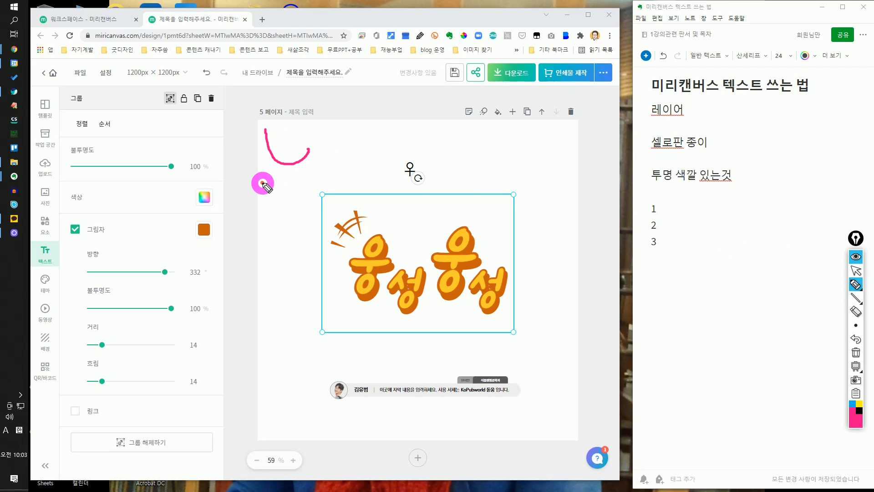
pyautogui.moveTo(259, 182)
pyautogui.mouseDown()
pyautogui.moveTo(334, 175)
pyautogui.moveTo(299, 203)
pyautogui.mouseUp()
pyautogui.moveTo(275, 185)
pyautogui.mouseDown()
pyautogui.moveTo(288, 203)
pyautogui.moveTo(332, 200)
pyautogui.mouseUp()
pyautogui.moveTo(341, 135); pyautogui.dragTo(379, 149)
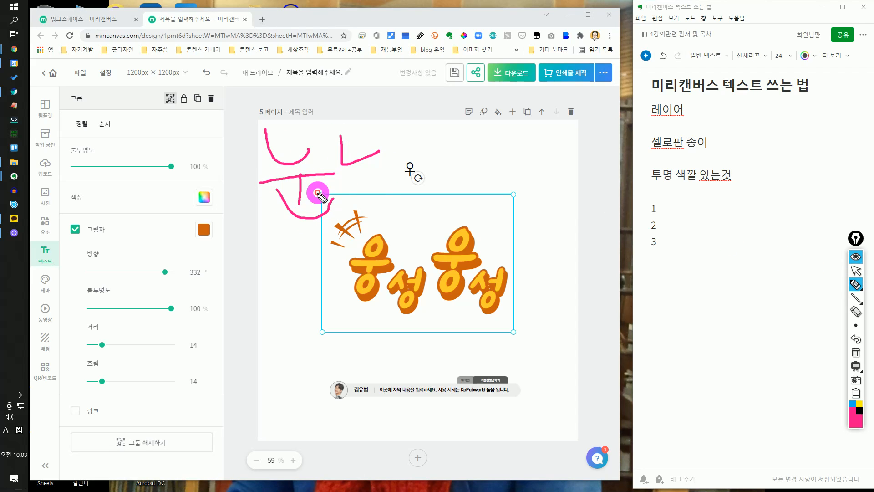
pyautogui.moveTo(319, 194)
pyautogui.mouseDown()
pyautogui.moveTo(395, 180)
pyautogui.moveTo(370, 220)
pyautogui.moveTo(258, 237)
pyautogui.moveTo(239, 131)
pyautogui.moveTo(377, 139)
pyautogui.moveTo(371, 230)
pyautogui.moveTo(348, 250)
pyautogui.mouseUp()
# - Handwrite 안심글꼴 with the screen pen below the circled 눈누 note
pyautogui.moveTo(220, 279)
pyautogui.mouseDown()
pyautogui.moveTo(212, 302)
pyautogui.moveTo(200, 280)
pyautogui.mouseUp()
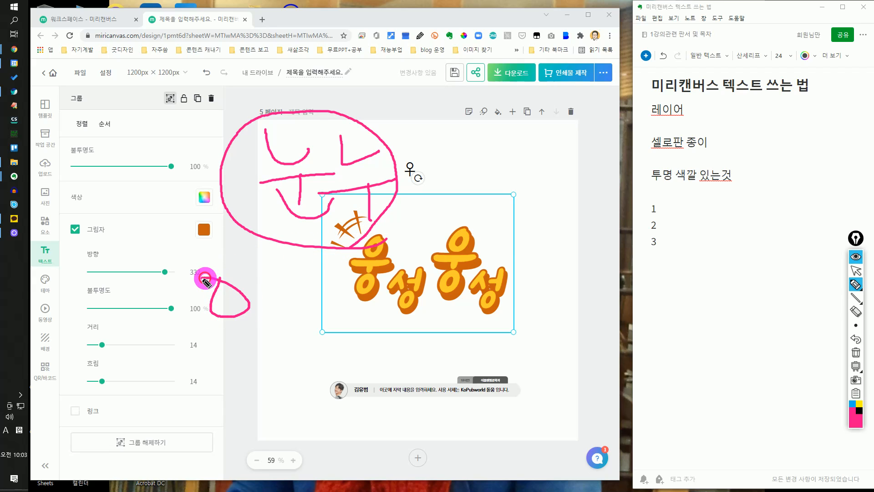
pyautogui.moveTo(262, 271)
pyautogui.mouseDown()
pyautogui.moveTo(267, 322)
pyautogui.moveTo(295, 311)
pyautogui.moveTo(280, 338)
pyautogui.mouseUp()
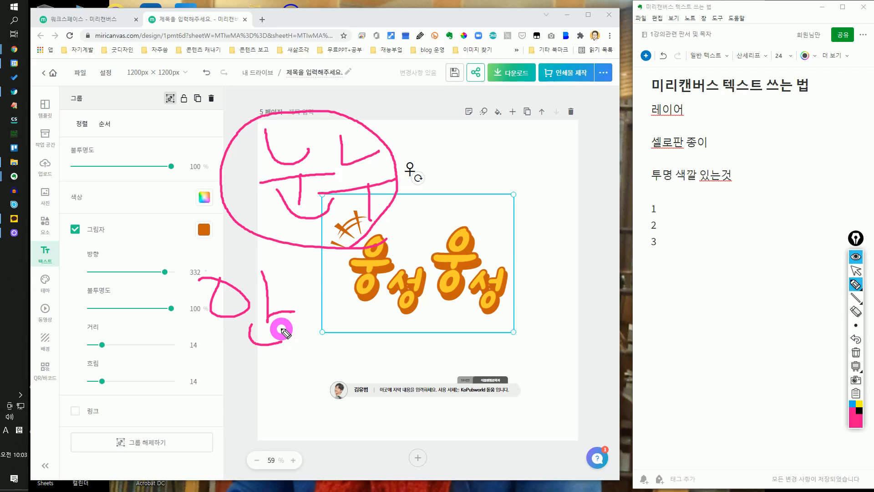
pyautogui.moveTo(296, 288); pyautogui.dragTo(294, 313)
pyautogui.moveTo(297, 302); pyautogui.dragTo(331, 315)
pyautogui.moveTo(326, 286)
pyautogui.mouseDown()
pyautogui.moveTo(313, 325)
pyautogui.moveTo(322, 339)
pyautogui.mouseUp()
pyautogui.moveTo(353, 301)
pyautogui.mouseDown()
pyautogui.moveTo(378, 296)
pyautogui.moveTo(344, 314)
pyautogui.moveTo(368, 329)
pyautogui.mouseUp()
pyautogui.moveTo(391, 286)
pyautogui.mouseDown()
pyautogui.moveTo(401, 308)
pyautogui.moveTo(417, 299)
pyautogui.moveTo(411, 307)
pyautogui.moveTo(439, 306)
pyautogui.mouseUp()
pyautogui.moveTo(398, 327)
pyautogui.mouseDown()
pyautogui.moveTo(422, 346)
pyautogui.moveTo(190, 372)
pyautogui.moveTo(155, 283)
pyautogui.moveTo(439, 267)
pyautogui.moveTo(423, 349)
pyautogui.moveTo(390, 364)
pyautogui.mouseUp()
# - Link the handwritten notes to the 사진, 요소 and 텍스트 categories with pen strokes, and clear all the annotations
pyautogui.moveTo(220, 151)
pyautogui.mouseDown()
pyautogui.moveTo(115, 213)
pyautogui.moveTo(192, 316)
pyautogui.mouseUp()
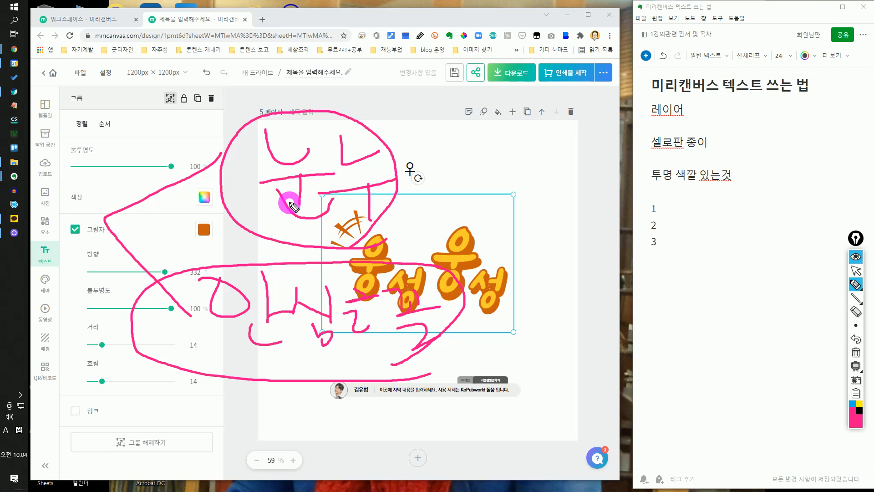
pyautogui.moveTo(25, 196)
pyautogui.mouseDown()
pyautogui.moveTo(67, 188)
pyautogui.moveTo(26, 222)
pyautogui.moveTo(58, 241)
pyautogui.moveTo(21, 223)
pyautogui.moveTo(66, 230)
pyautogui.moveTo(51, 267)
pyautogui.moveTo(46, 241)
pyautogui.moveTo(46, 262)
pyautogui.moveTo(71, 190)
pyautogui.moveTo(107, 235)
pyautogui.moveTo(51, 267)
pyautogui.moveTo(71, 298)
pyautogui.moveTo(71, 379)
pyautogui.moveTo(62, 362)
pyautogui.moveTo(71, 376)
pyautogui.moveTo(94, 368)
pyautogui.mouseUp()
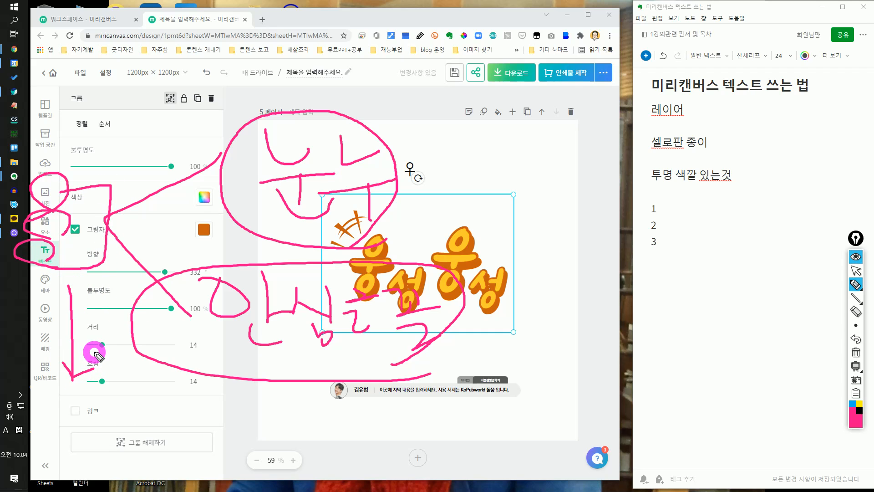
pyautogui.click(853, 271)
pyautogui.click(856, 354)
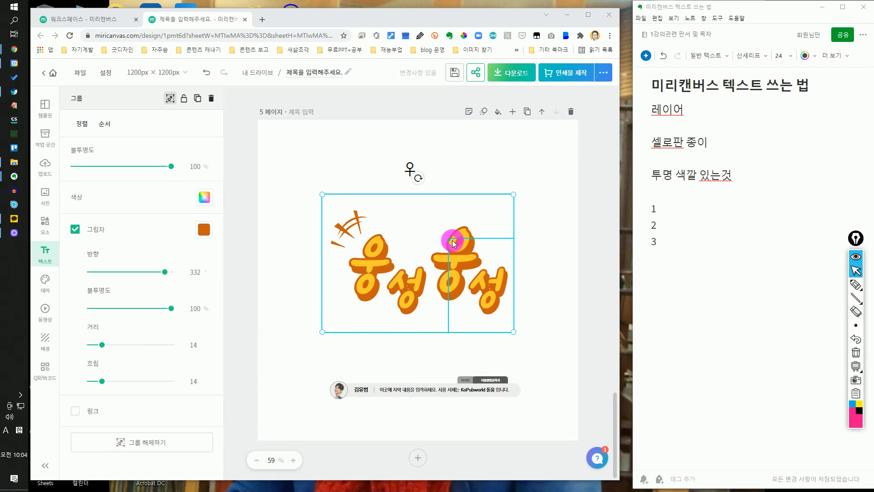